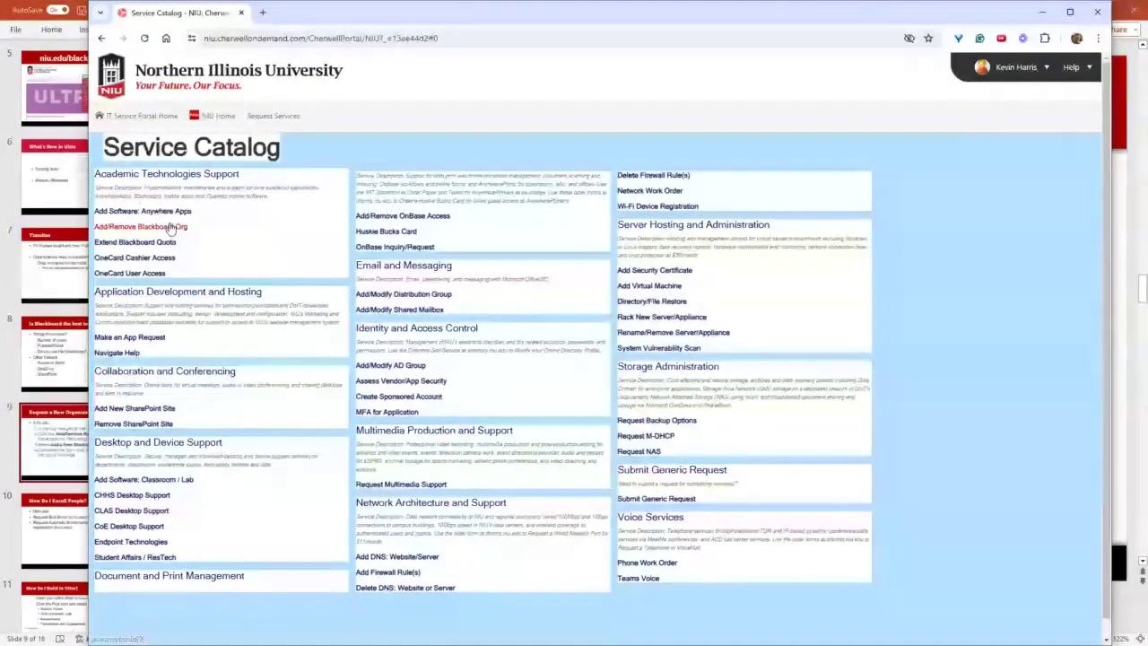
Open the Add/Remove Blackboard Org request form and choose to add a new Blackboard organization
{"action": "left_click", "coordinate": [158, 228]}
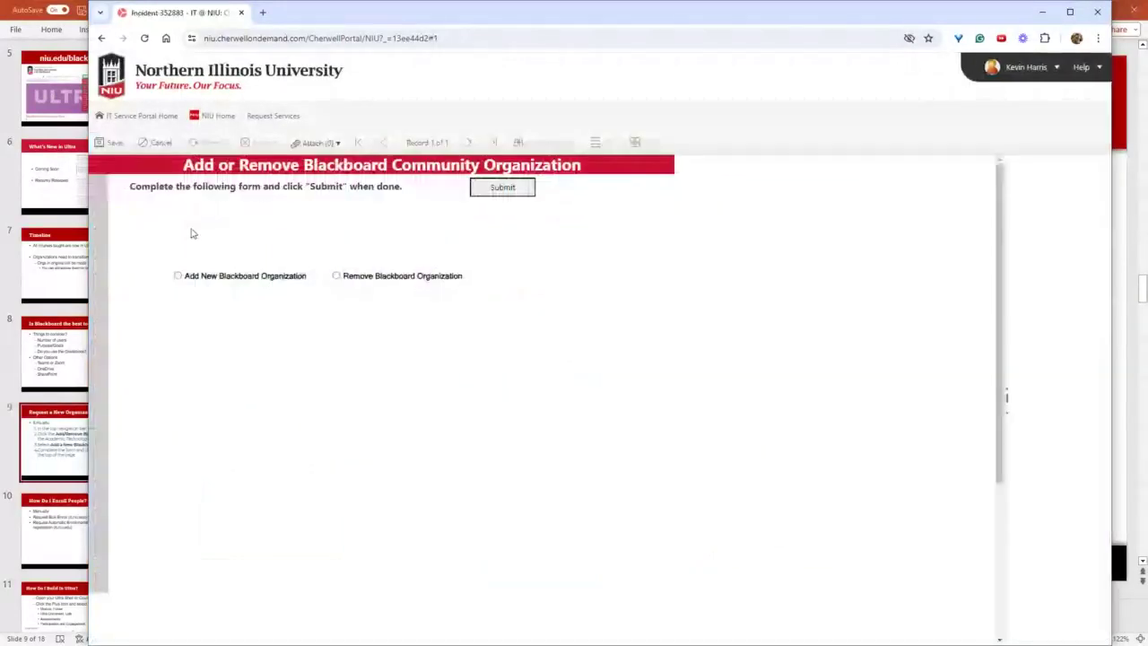
{"action": "left_click", "coordinate": [178, 276]}
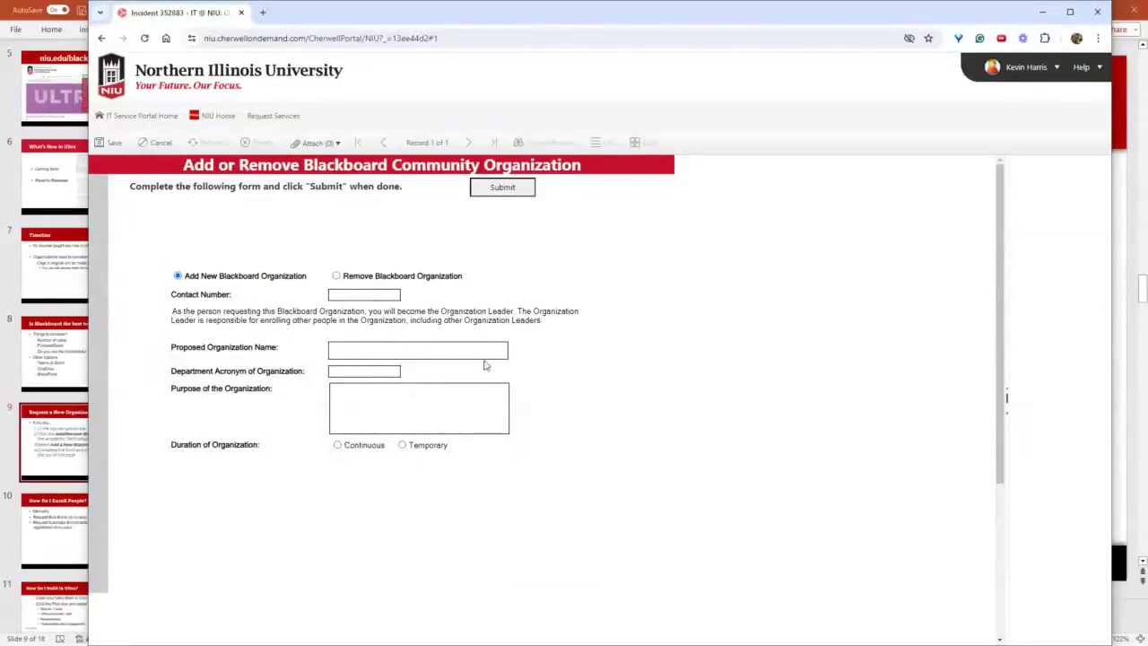
{"action": "scroll", "coordinate": [539, 359], "scroll_direction": "down", "scroll_amount": 3}
{"action": "scroll", "coordinate": [541, 355], "scroll_direction": "up", "scroll_amount": 3}
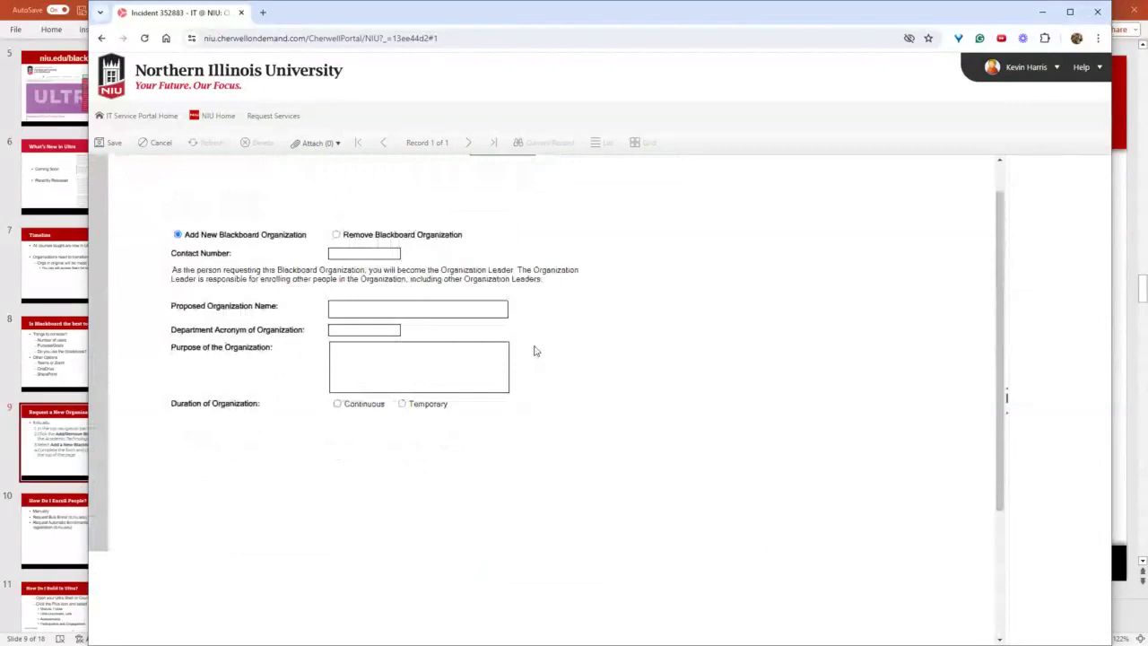
{"action": "scroll", "coordinate": [534, 351], "scroll_direction": "up", "scroll_amount": 1}
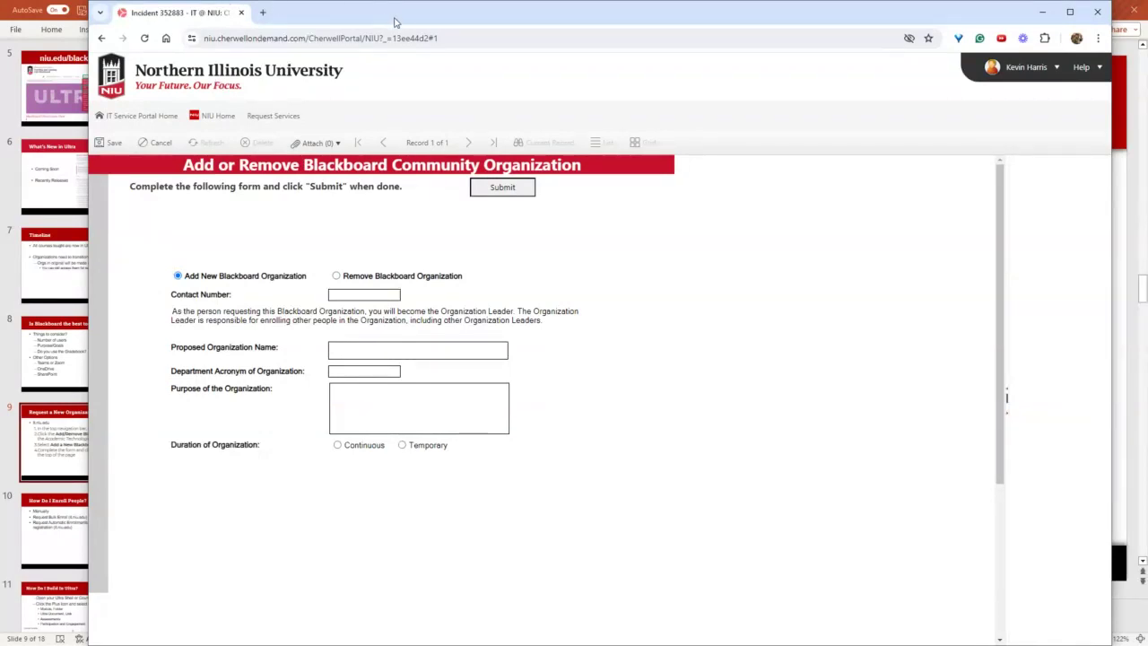
Move the browser window out of the way and show the "How Do I Enroll People?" slide in PowerPoint
{"action": "left_click_drag", "start_coordinate": [394, 22], "coordinate": [391, 56]}
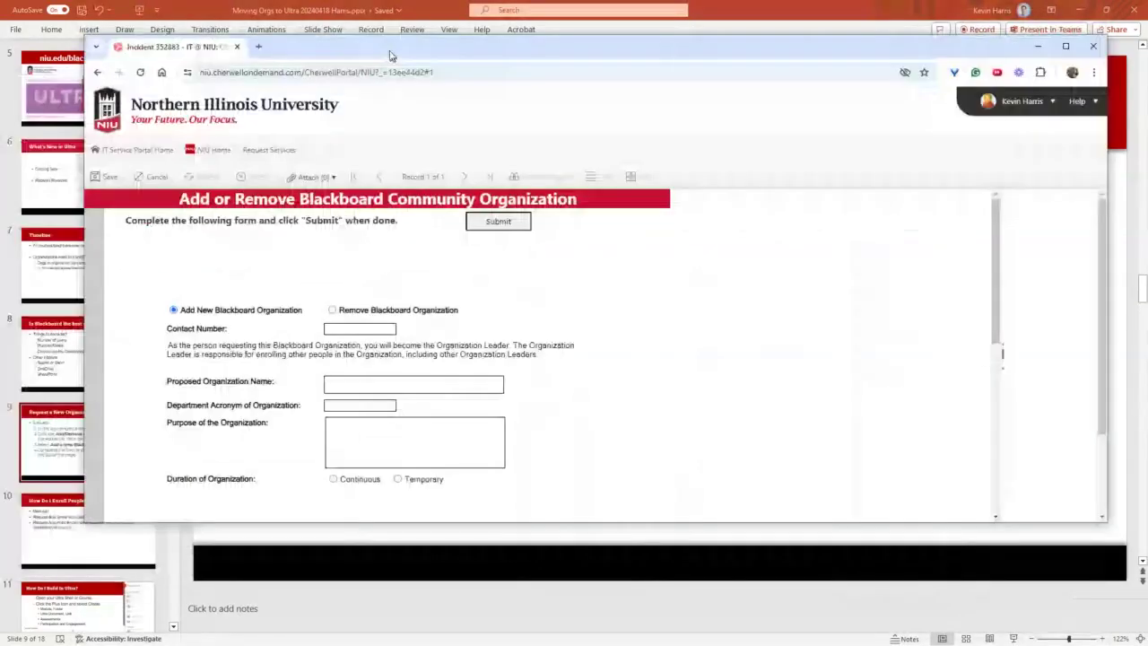
{"action": "left_click_drag", "start_coordinate": [391, 55], "coordinate": [389, 52]}
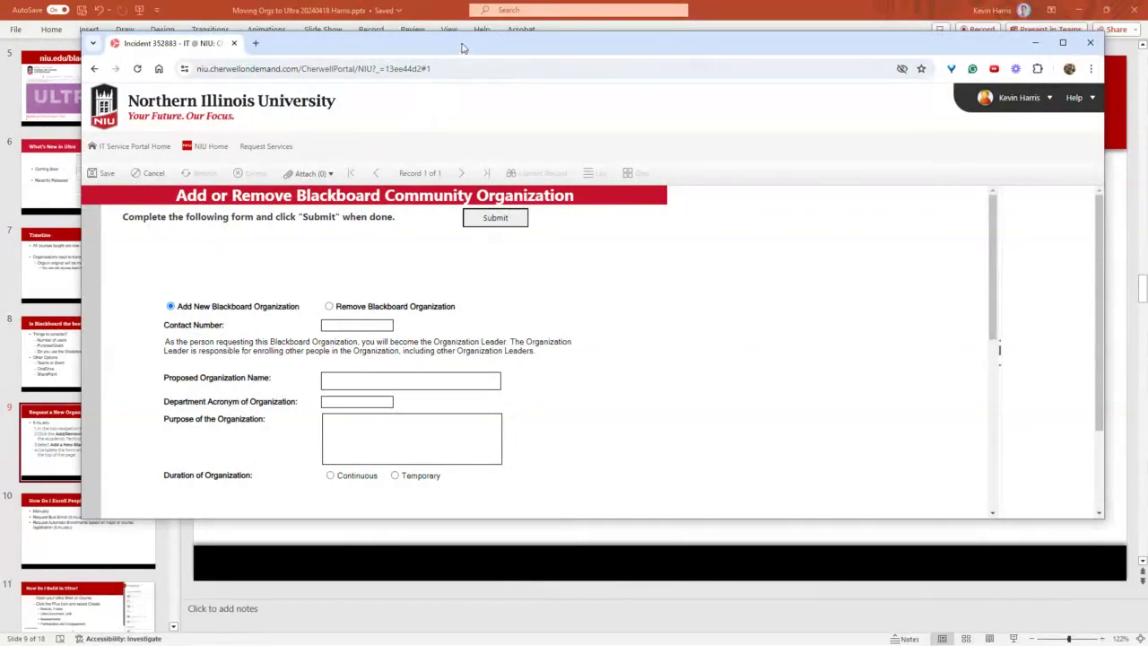
{"action": "left_click_drag", "start_coordinate": [463, 47], "coordinate": [255, 78]}
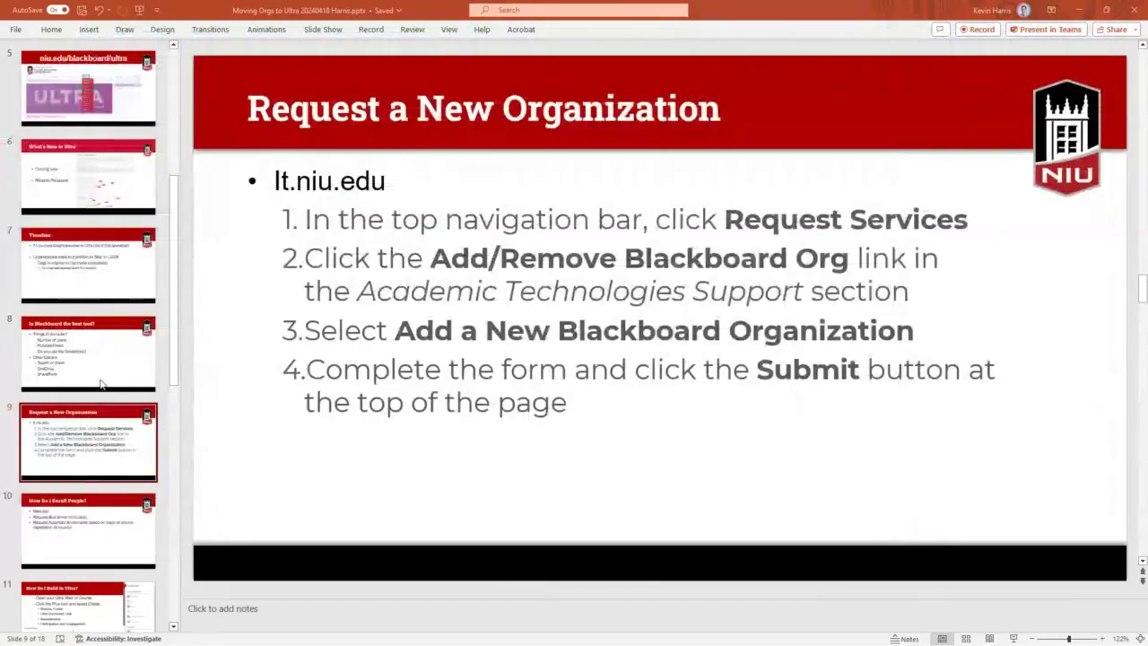
{"action": "left_click", "coordinate": [90, 531]}
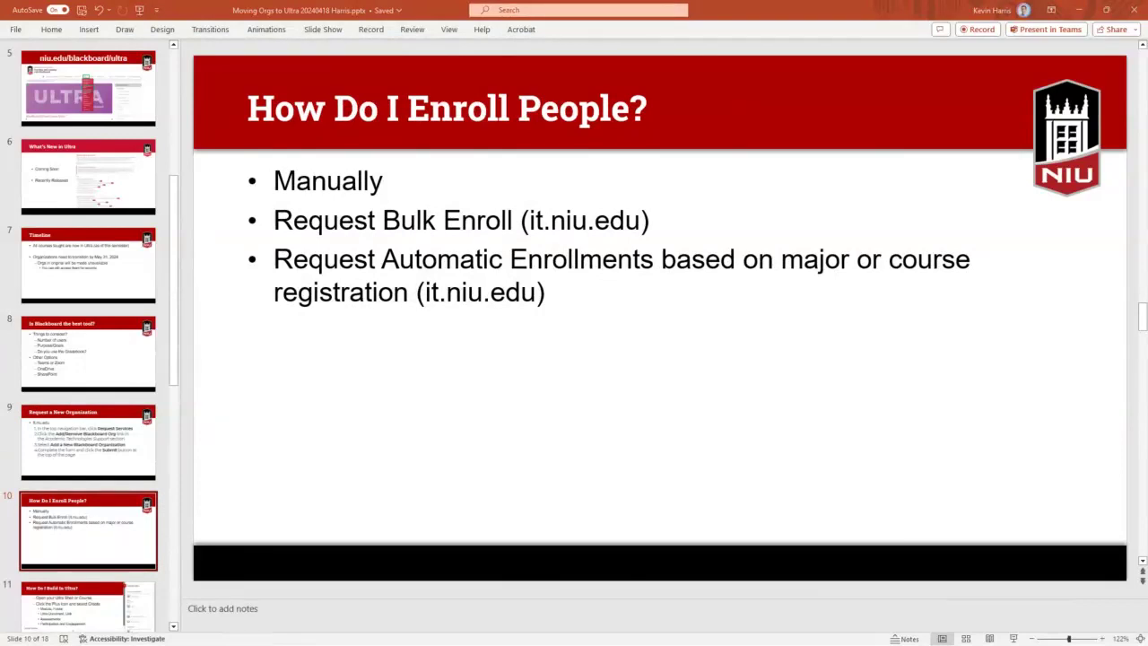
Switch to Blackboard in the browser and open the roster of the Organization Transition to Bb Ultra organization
{"action": "key", "text": "alt+Tab"}
{"action": "left_click_drag", "start_coordinate": [313, 102], "coordinate": [796, 11]}
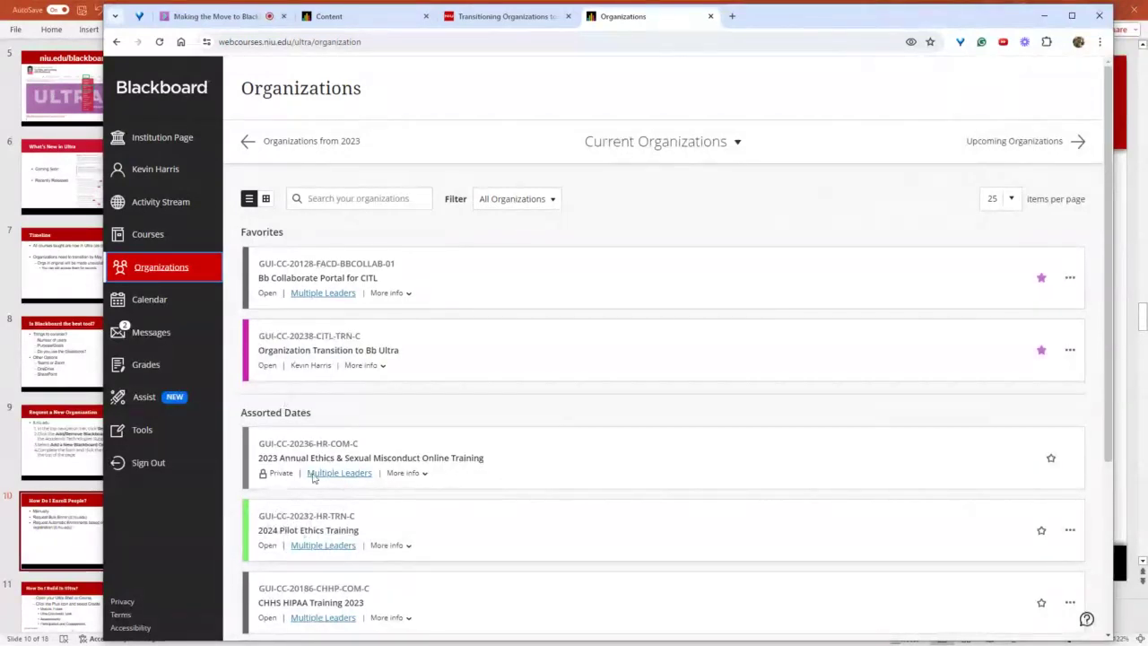
{"action": "left_click", "coordinate": [476, 356]}
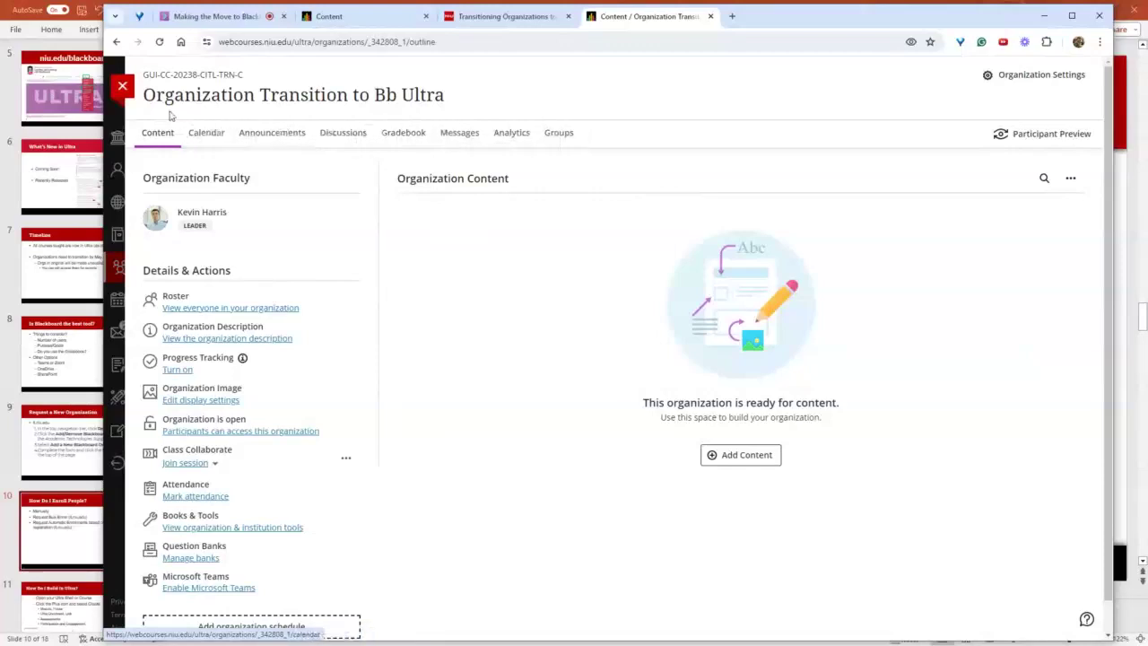
{"action": "left_click", "coordinate": [201, 310]}
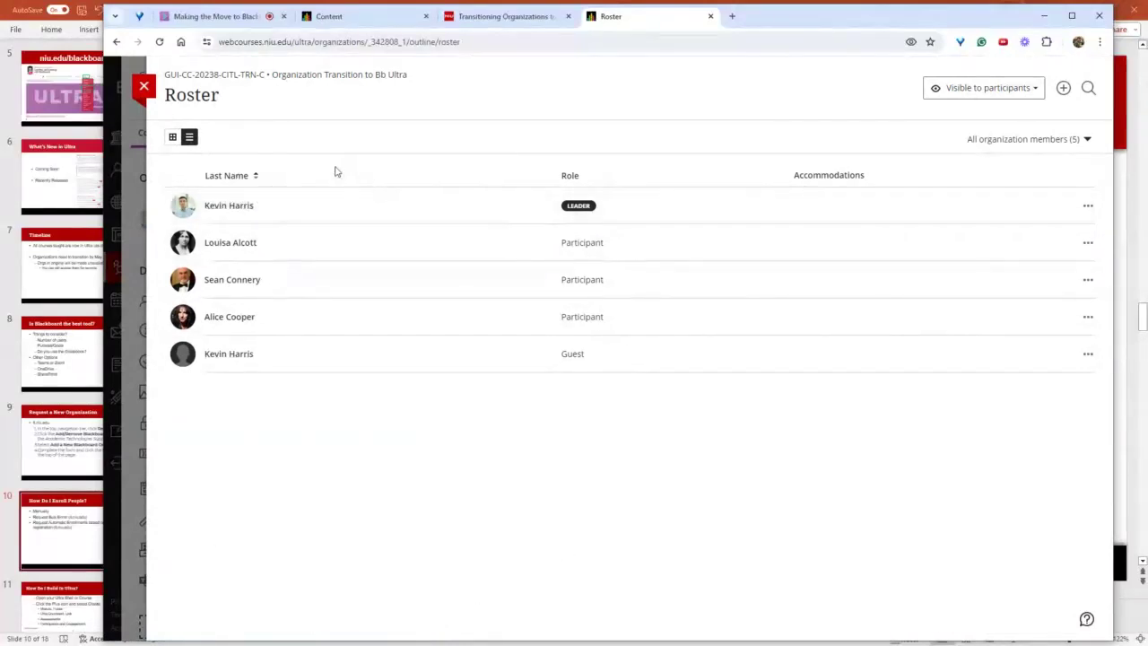
Enroll the preview user in the organization by username with the Participant role and save the enrollment
{"action": "left_click", "coordinate": [1064, 89]}
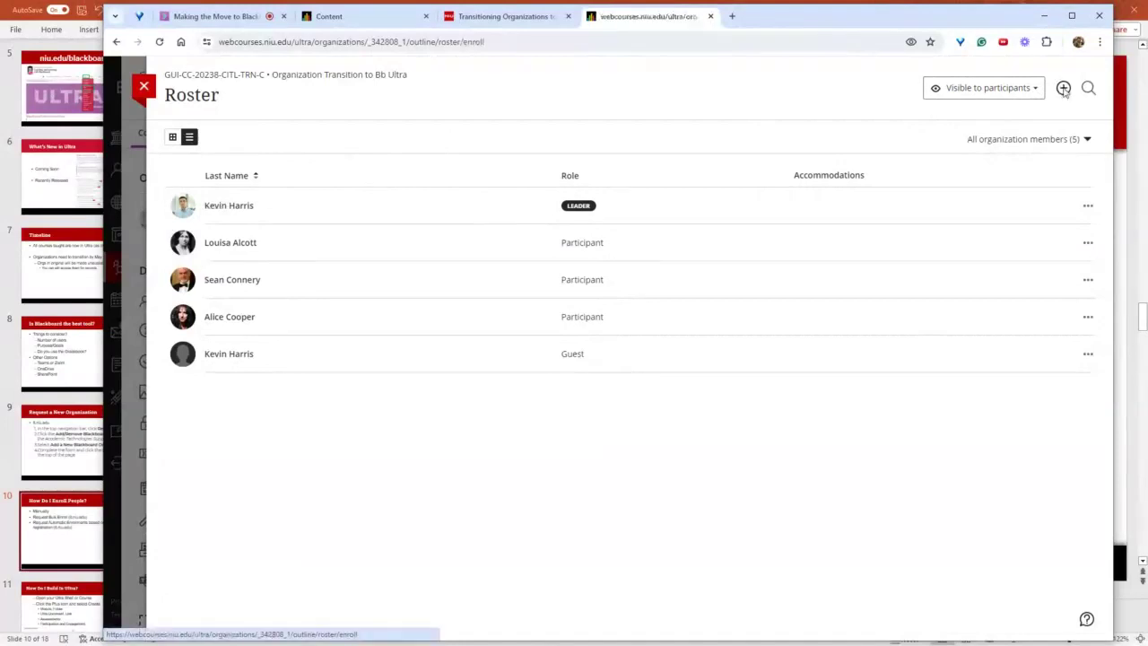
{"action": "left_click", "coordinate": [1009, 184]}
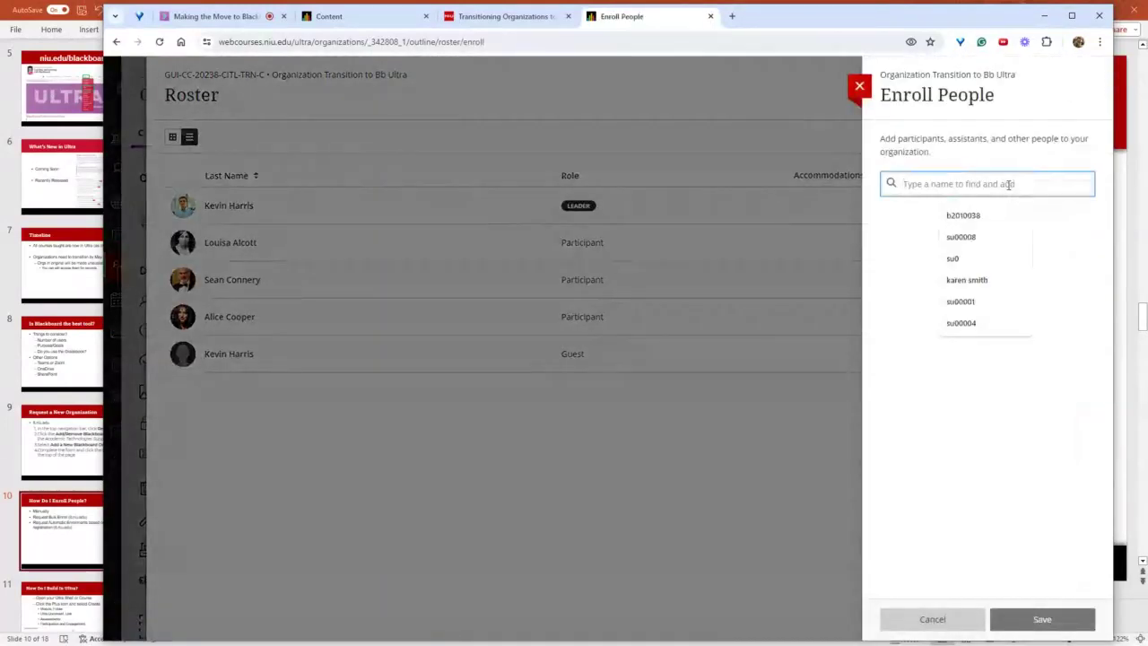
{"action": "left_click", "coordinate": [981, 226]}
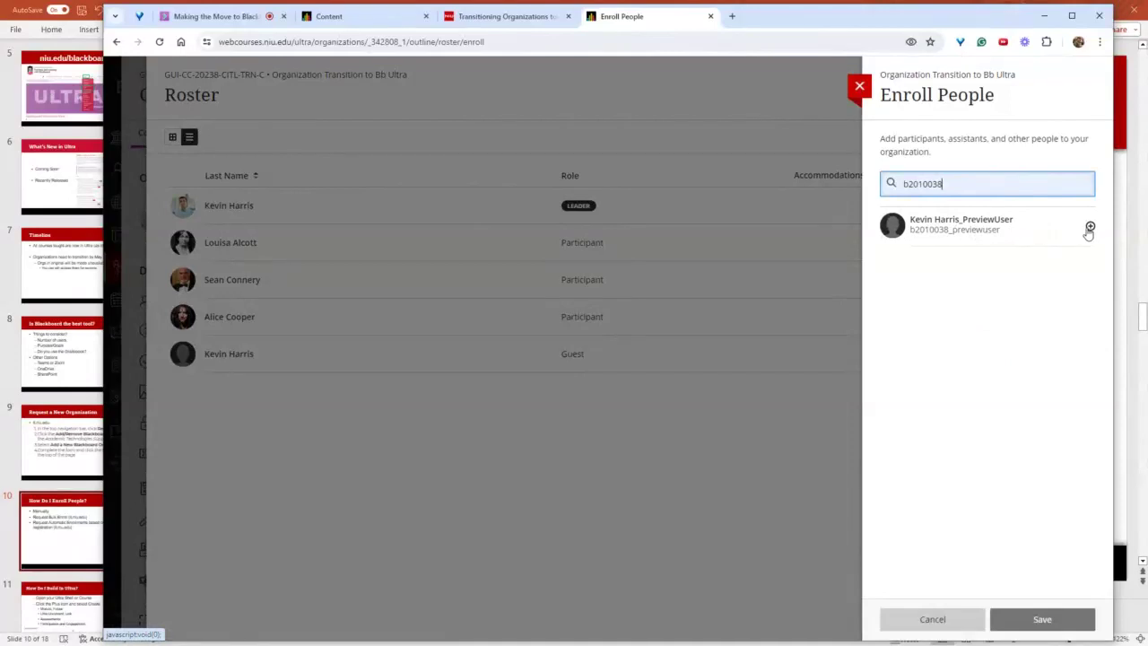
{"action": "left_click", "coordinate": [1089, 227]}
{"action": "left_click", "coordinate": [1082, 258]}
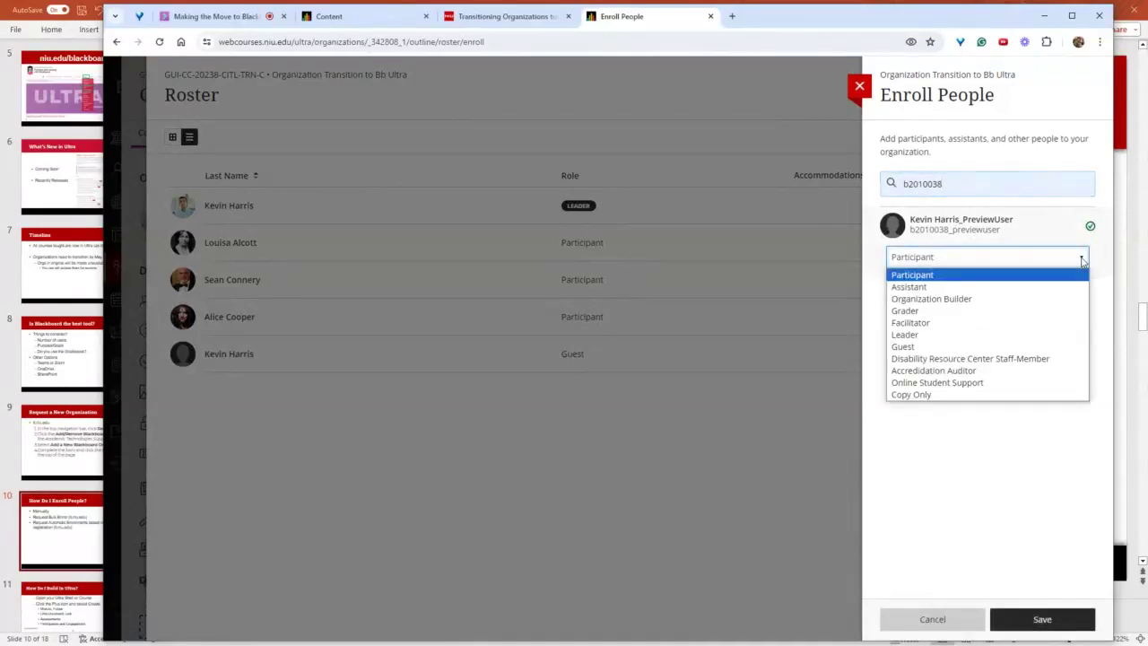
{"action": "left_click", "coordinate": [950, 280]}
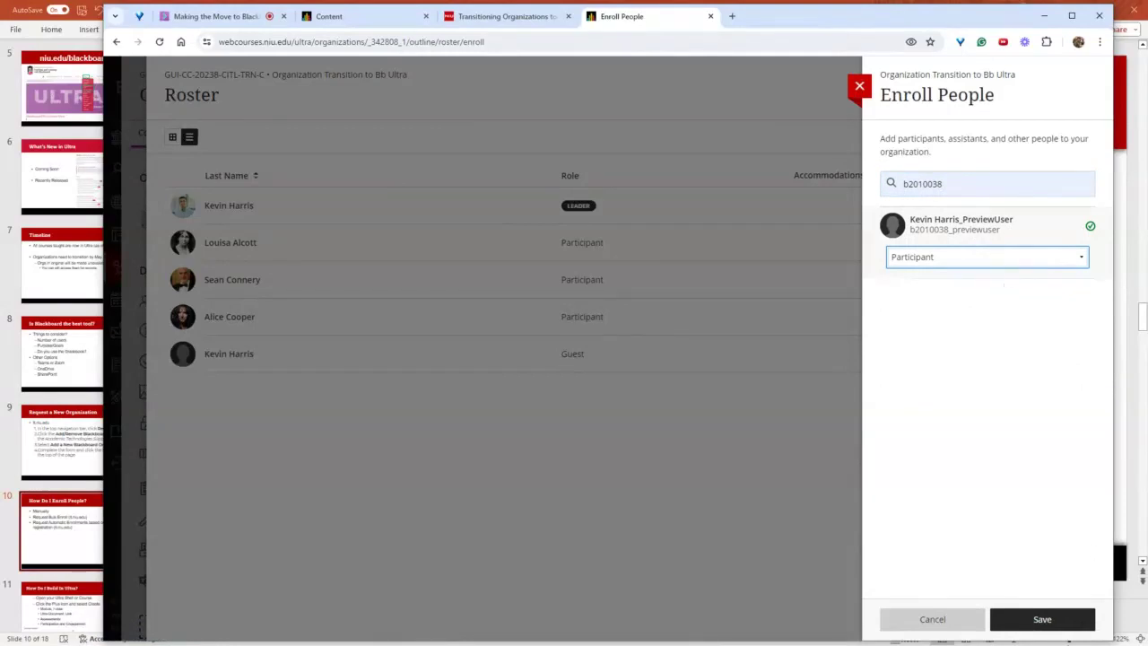
{"action": "left_click", "coordinate": [1055, 628]}
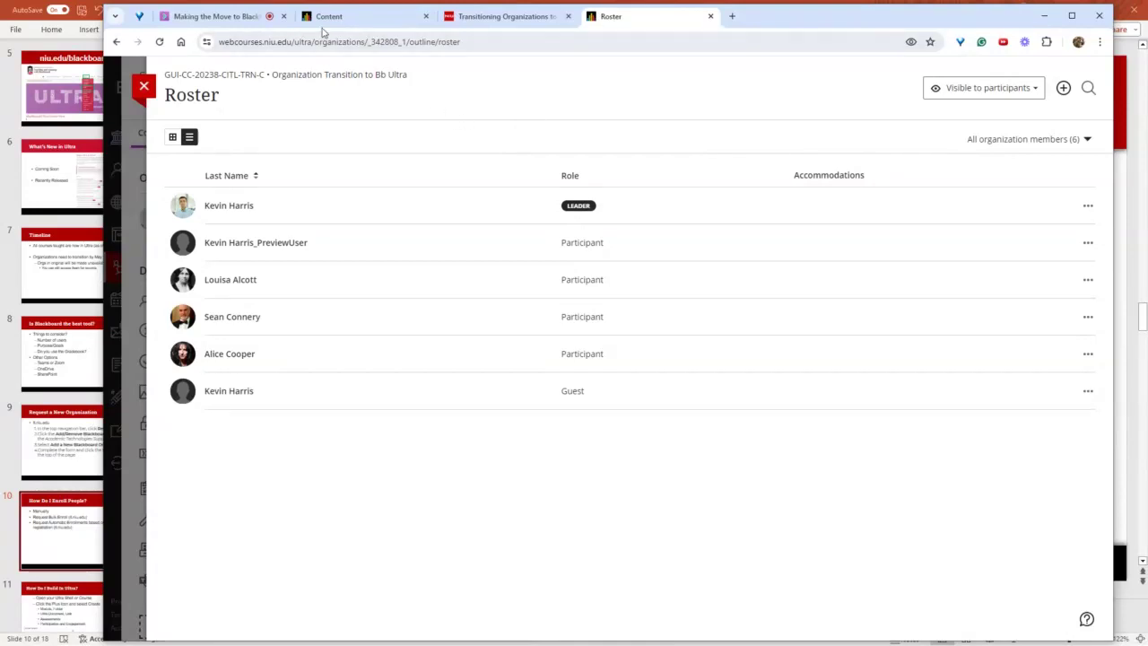
Review the enrollment instructions under Step 4 of the Transitioning Organizations to Blackboard Ultra Course View page
{"action": "left_click", "coordinate": [507, 18]}
{"action": "scroll", "coordinate": [459, 373], "scroll_direction": "down", "scroll_amount": 3}
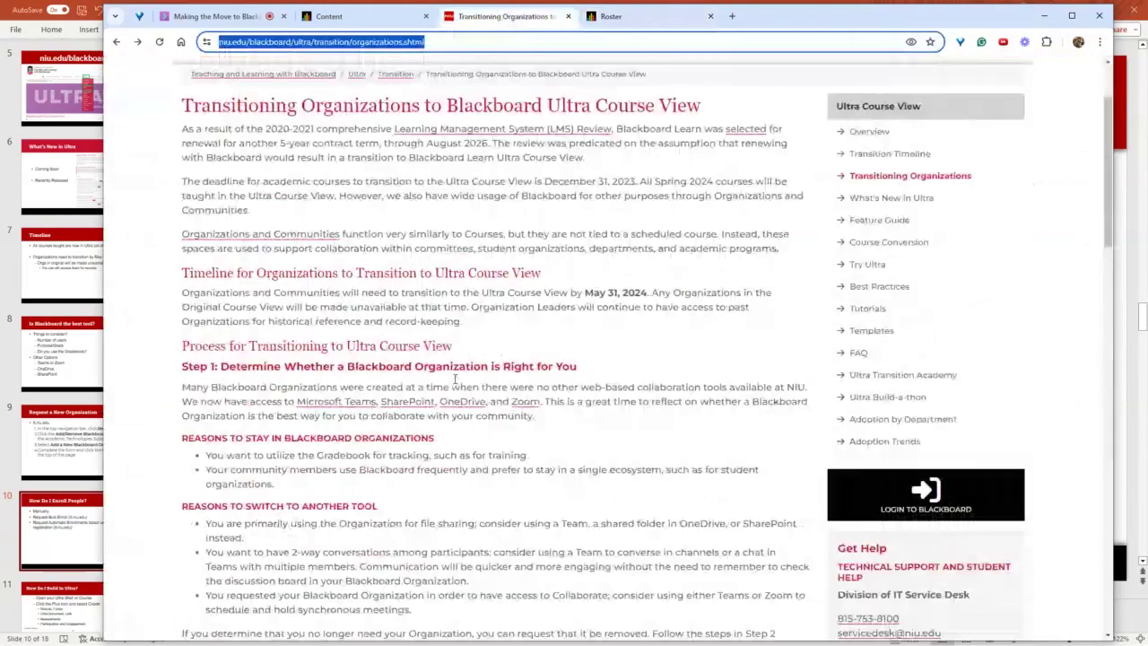
{"action": "scroll", "coordinate": [454, 377], "scroll_direction": "down", "scroll_amount": 4}
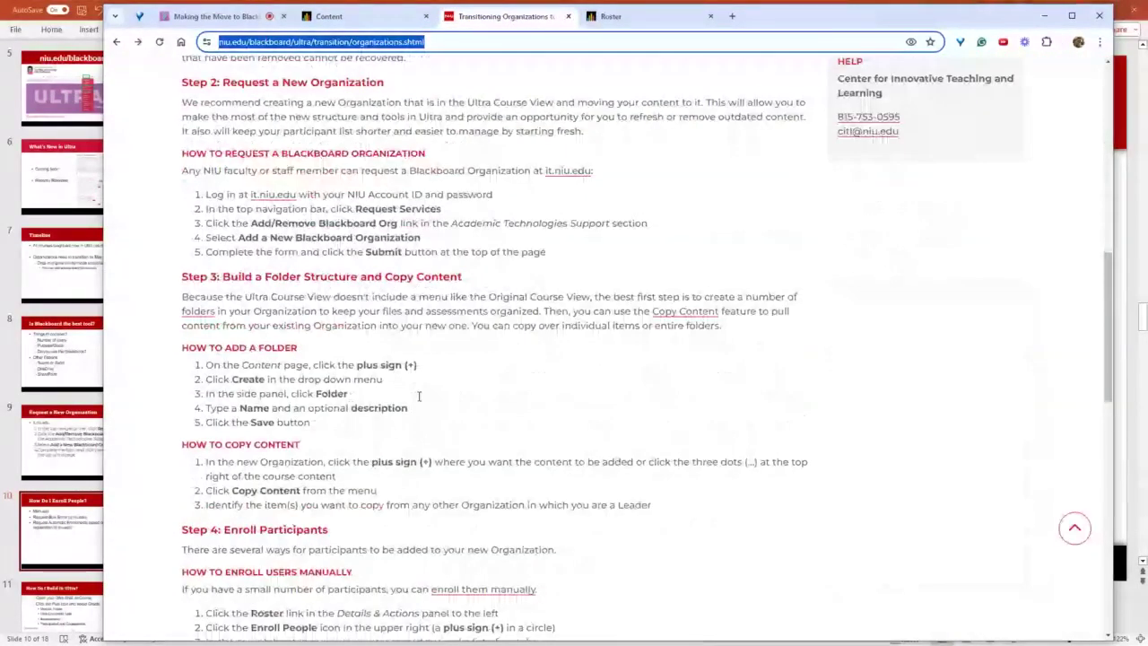
{"action": "scroll", "coordinate": [422, 376], "scroll_direction": "up", "scroll_amount": 2}
{"action": "scroll", "coordinate": [428, 361], "scroll_direction": "down", "scroll_amount": 2}
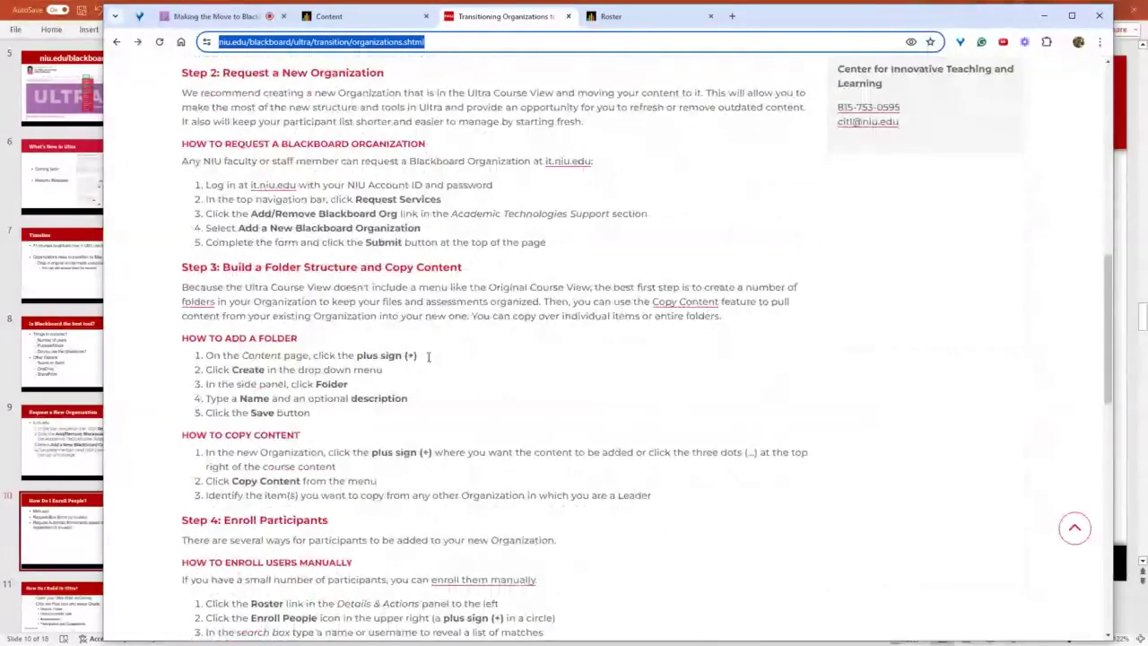
{"action": "scroll", "coordinate": [431, 363], "scroll_direction": "down", "scroll_amount": 4}
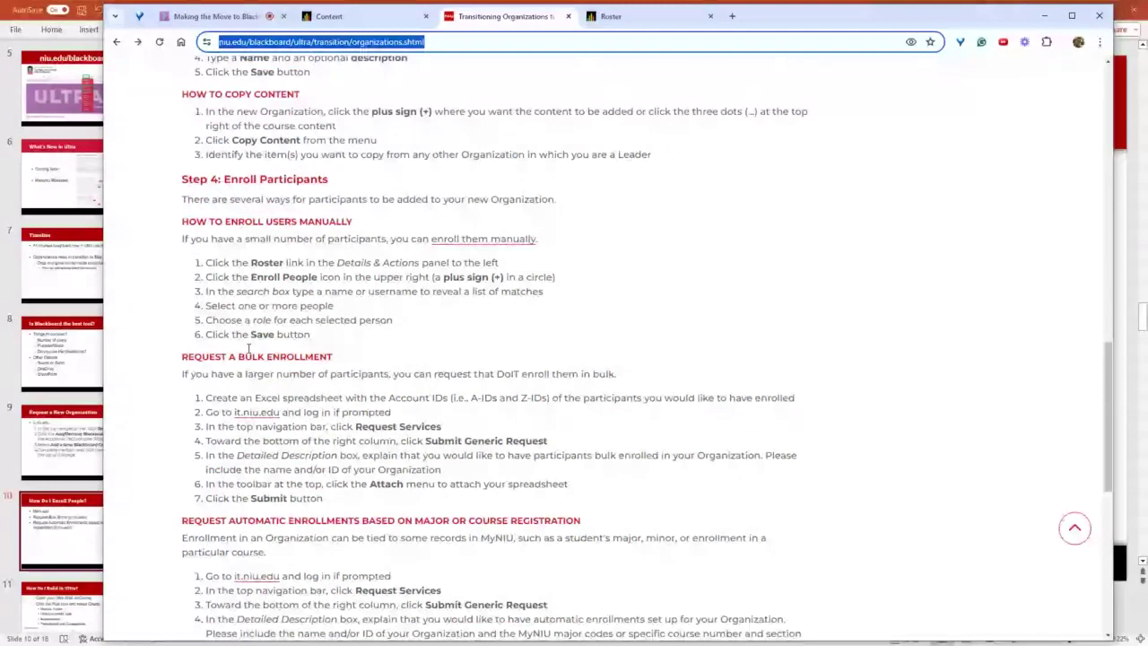
{"action": "scroll", "coordinate": [248, 348], "scroll_direction": "down", "scroll_amount": 1}
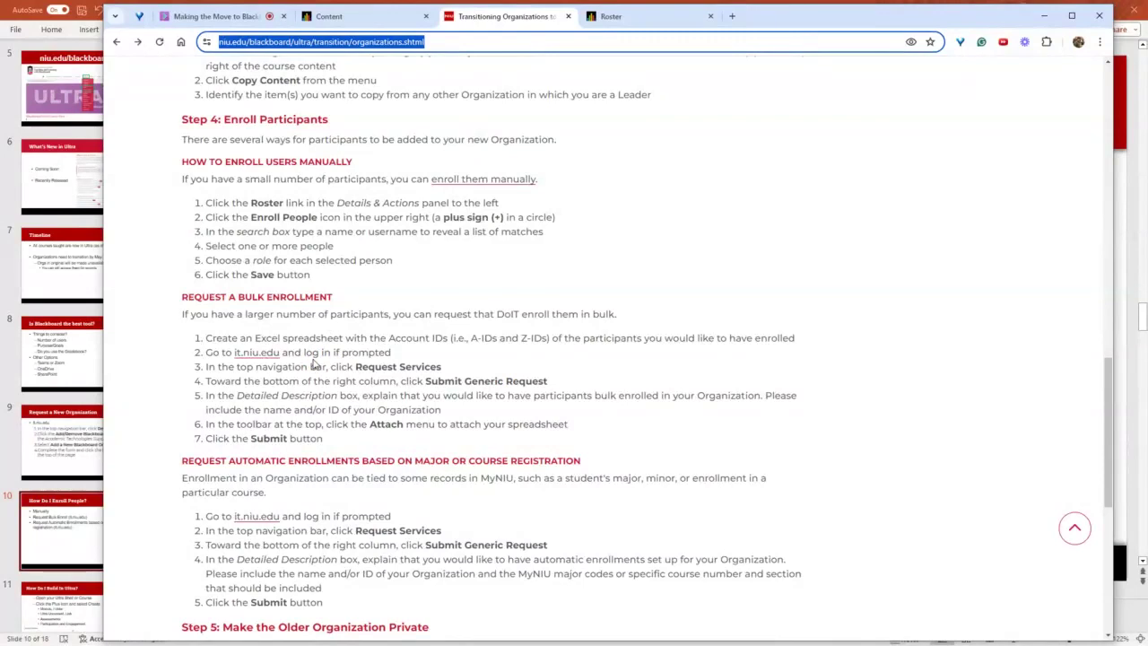
Follow the it.niu.edu link for bulk enrollment and open the Submit Generic Request form from the service catalog
{"action": "left_click", "coordinate": [268, 355]}
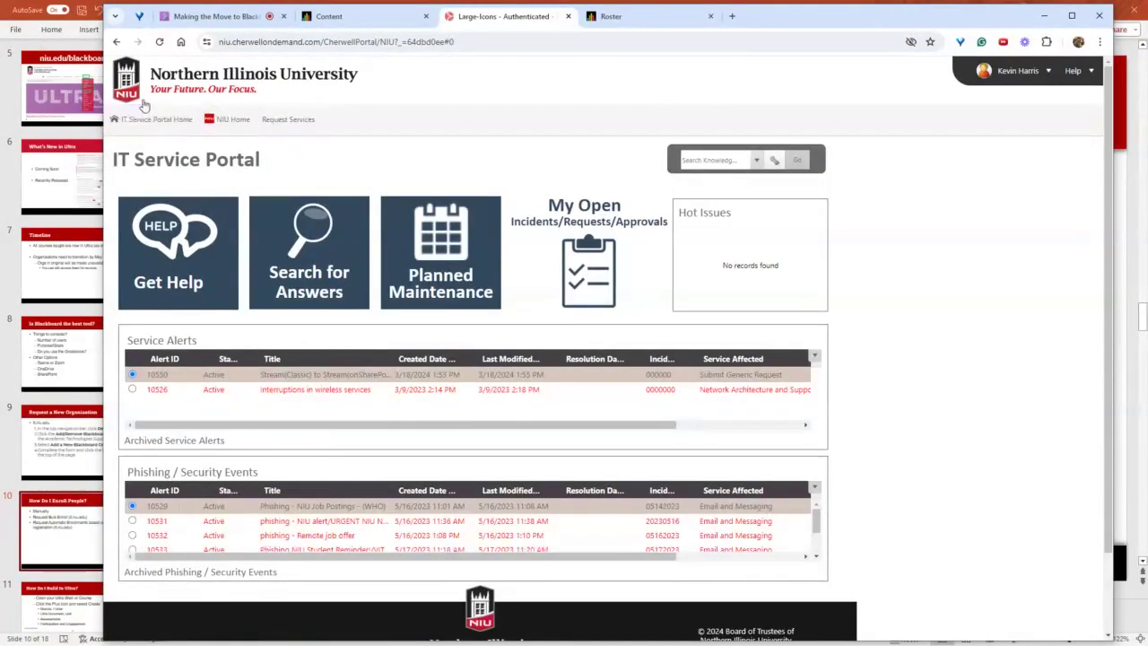
{"action": "left_click", "coordinate": [294, 117]}
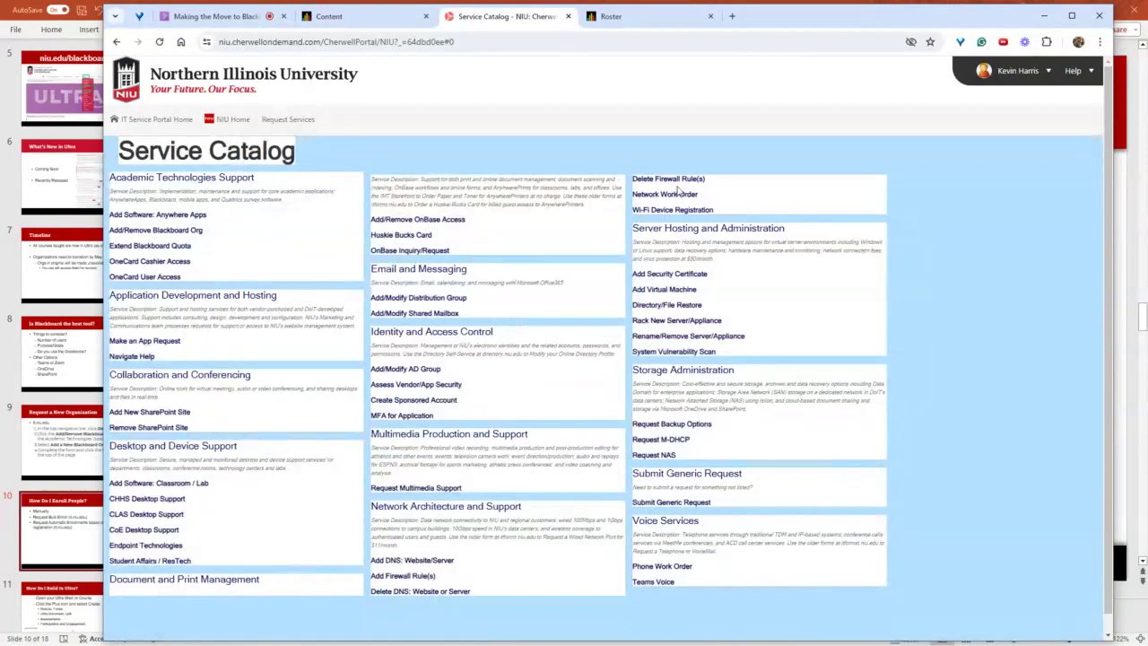
{"action": "left_click", "coordinate": [669, 504]}
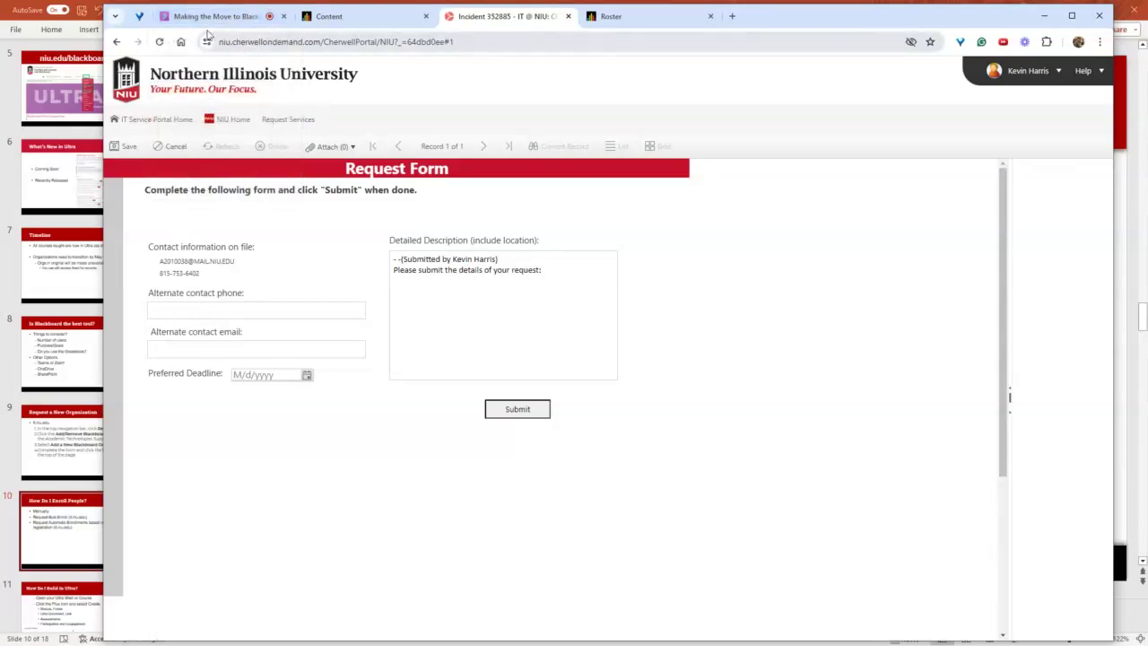
Check the Class Collaborate session's chat and switch back to the PowerPoint slides
{"action": "mouse_move", "coordinate": [214, 28]}
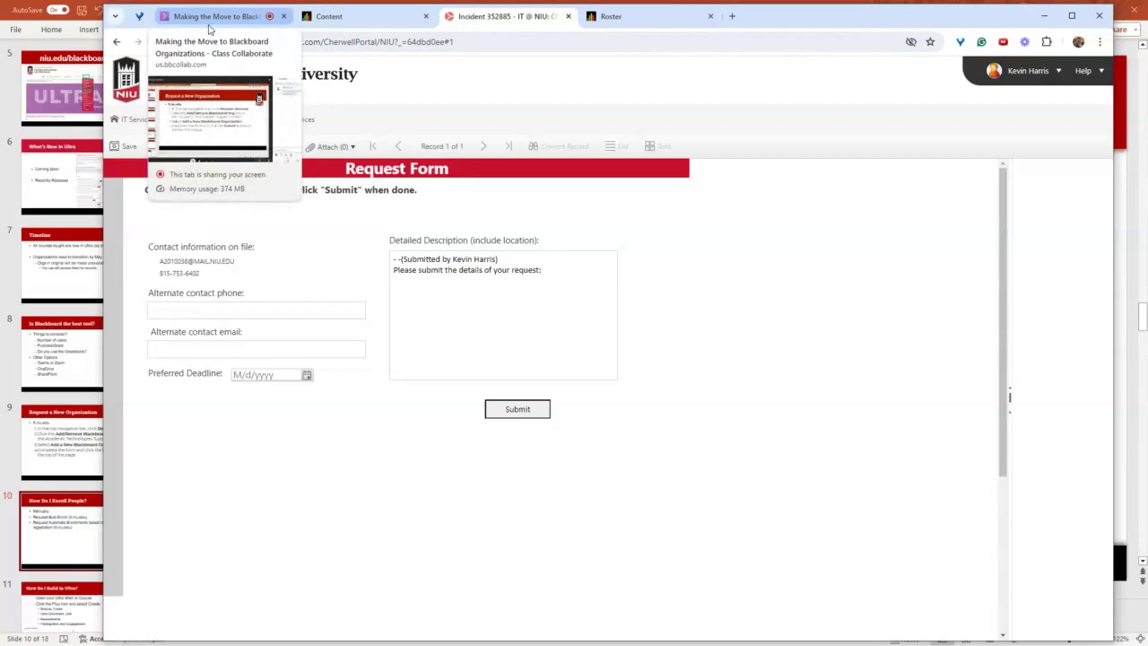
{"action": "left_click", "coordinate": [226, 26]}
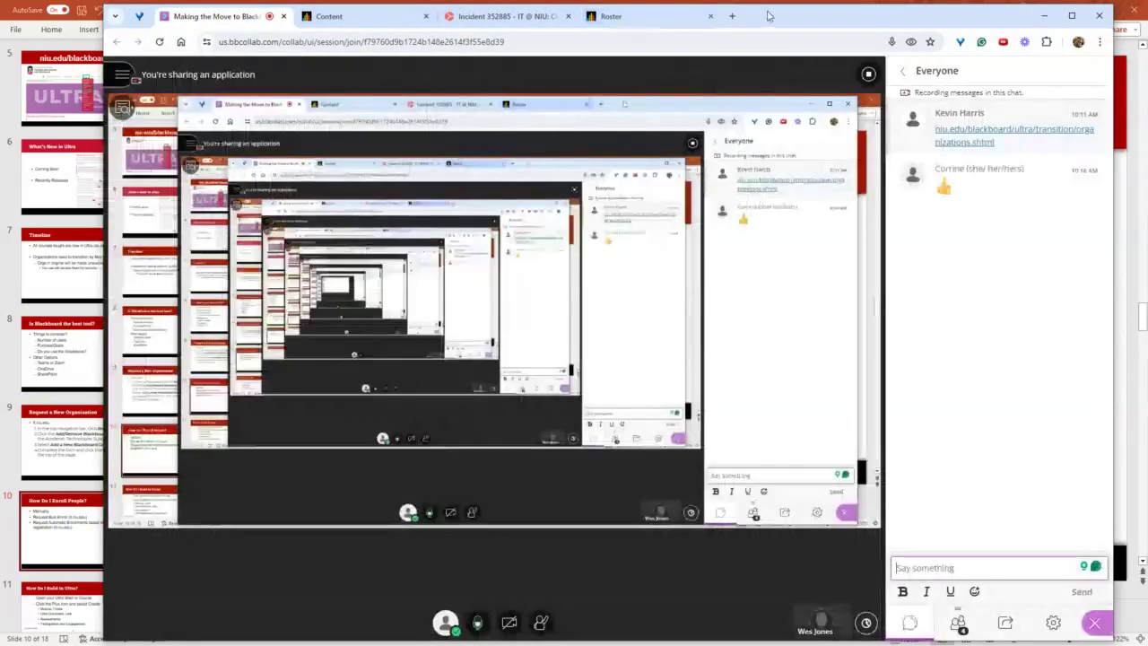
{"action": "left_click_drag", "start_coordinate": [774, 17], "coordinate": [621, 36]}
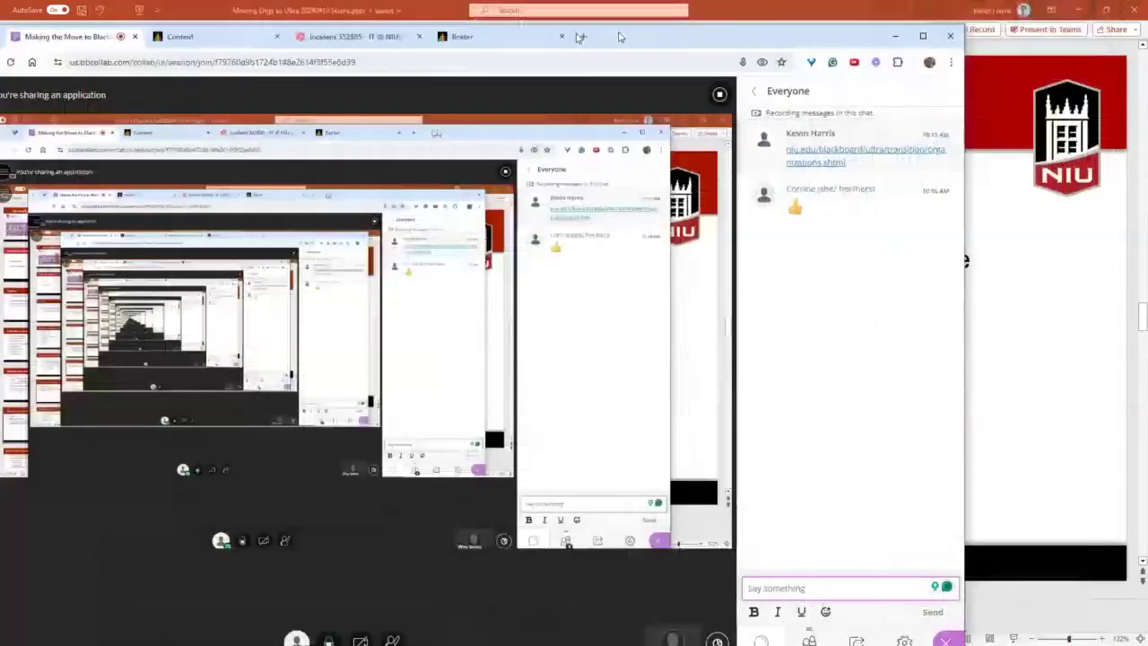
{"action": "key", "text": "alt+Tab"}
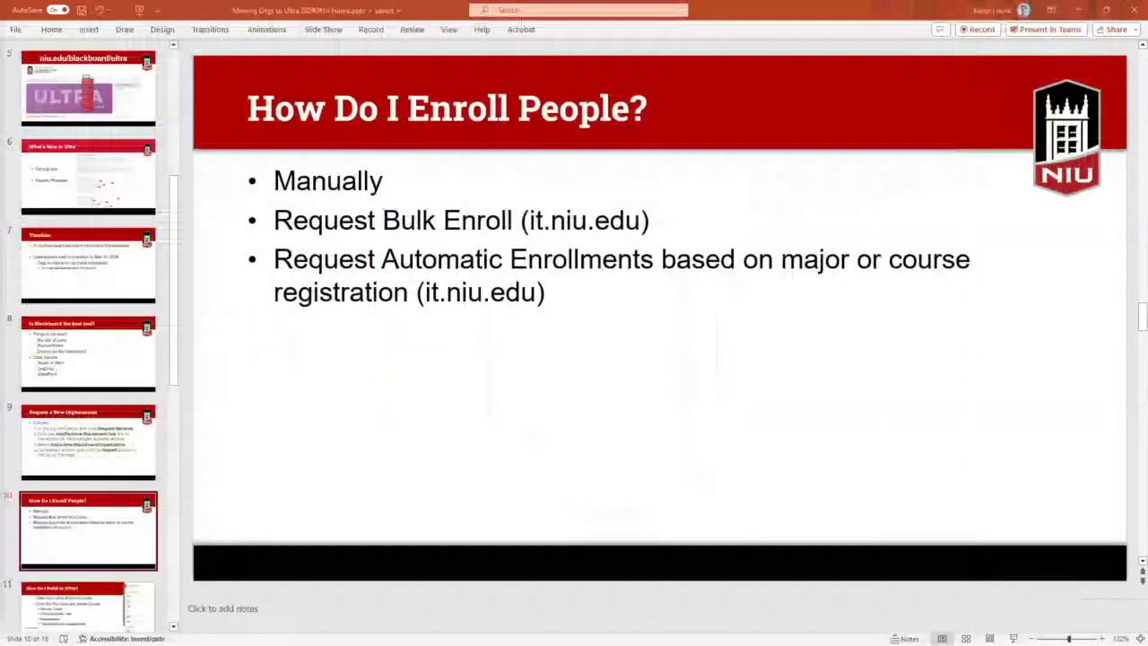
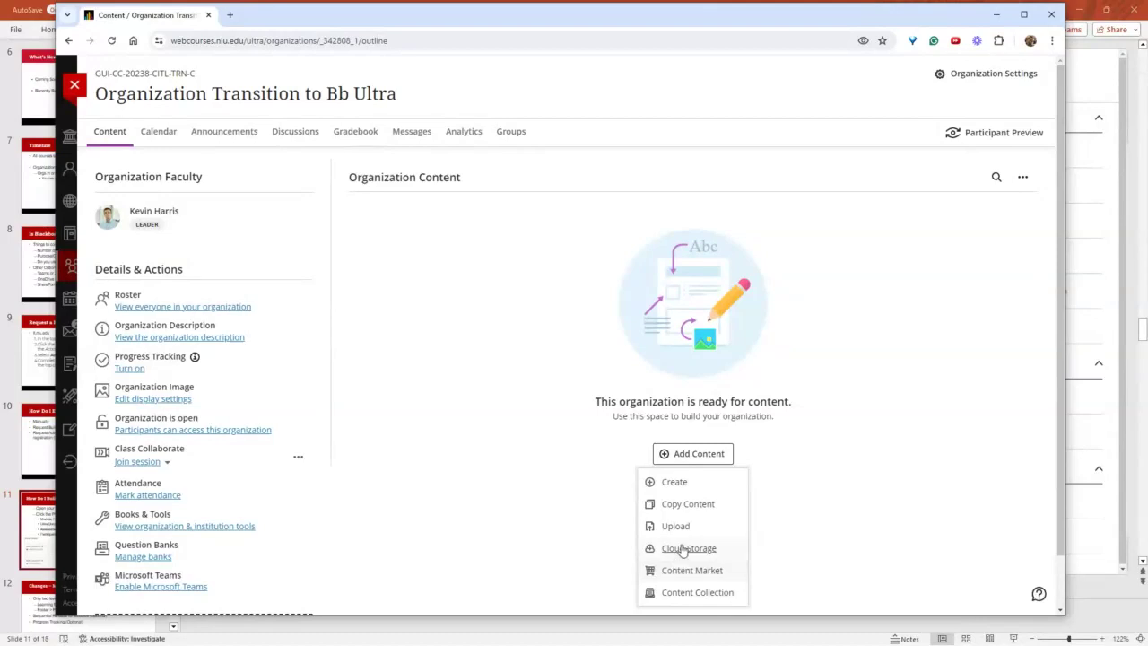
Start a new learning module in the empty organization content and begin adding an image to it
{"action": "left_click", "coordinate": [675, 482]}
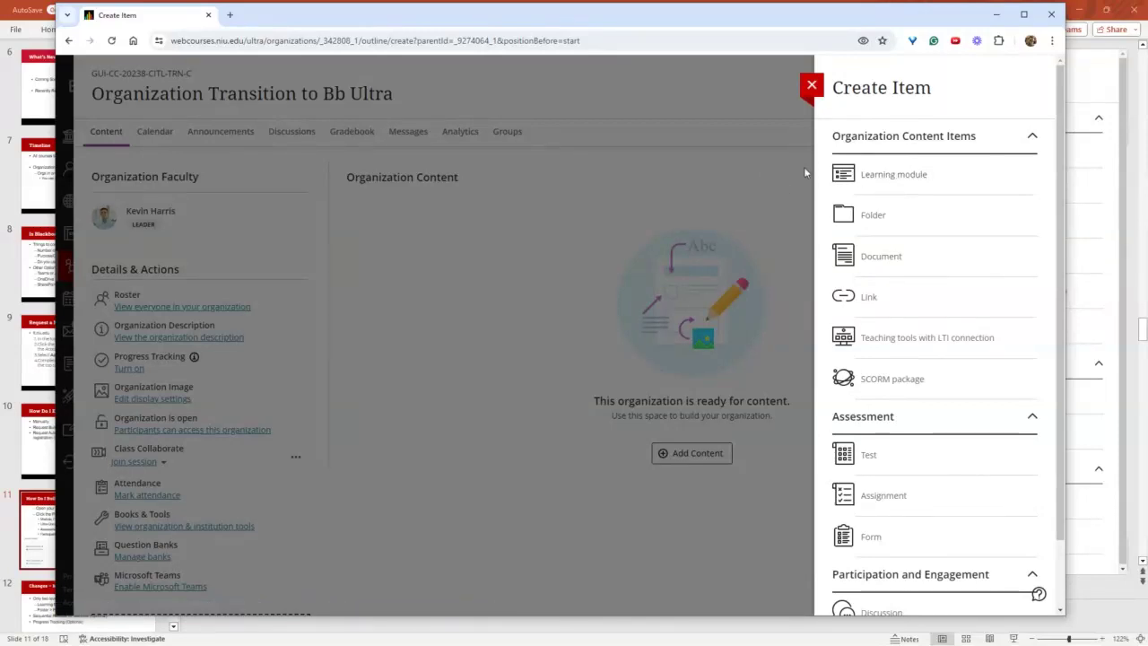
{"action": "left_click", "coordinate": [901, 174]}
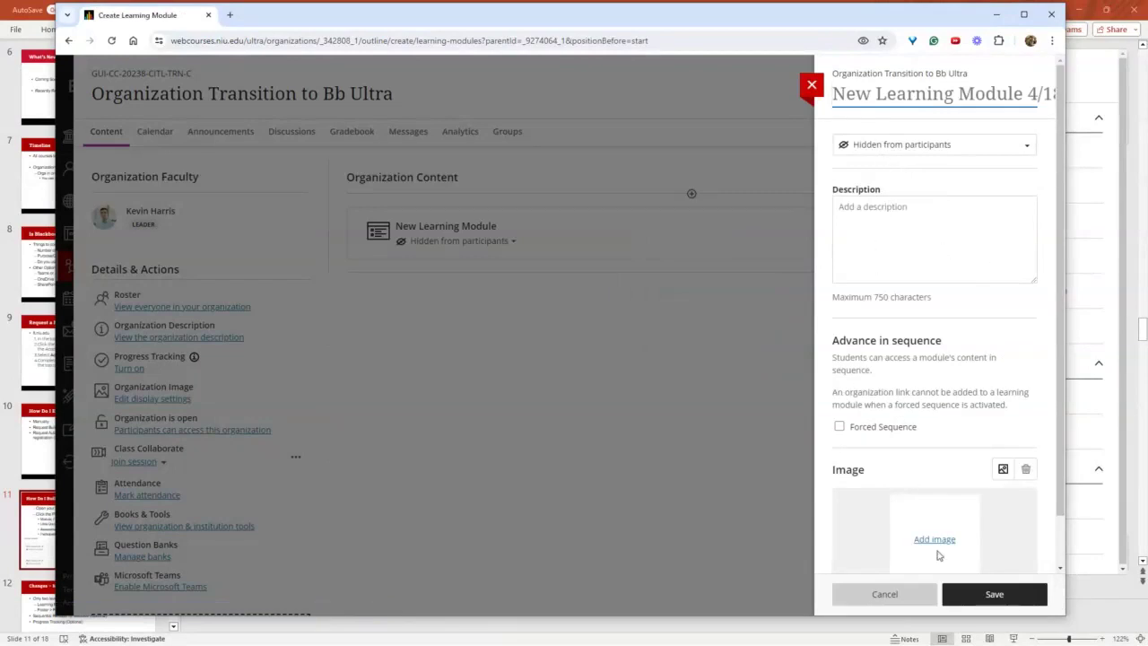
{"action": "scroll", "coordinate": [938, 517], "scroll_direction": "down", "scroll_amount": 1}
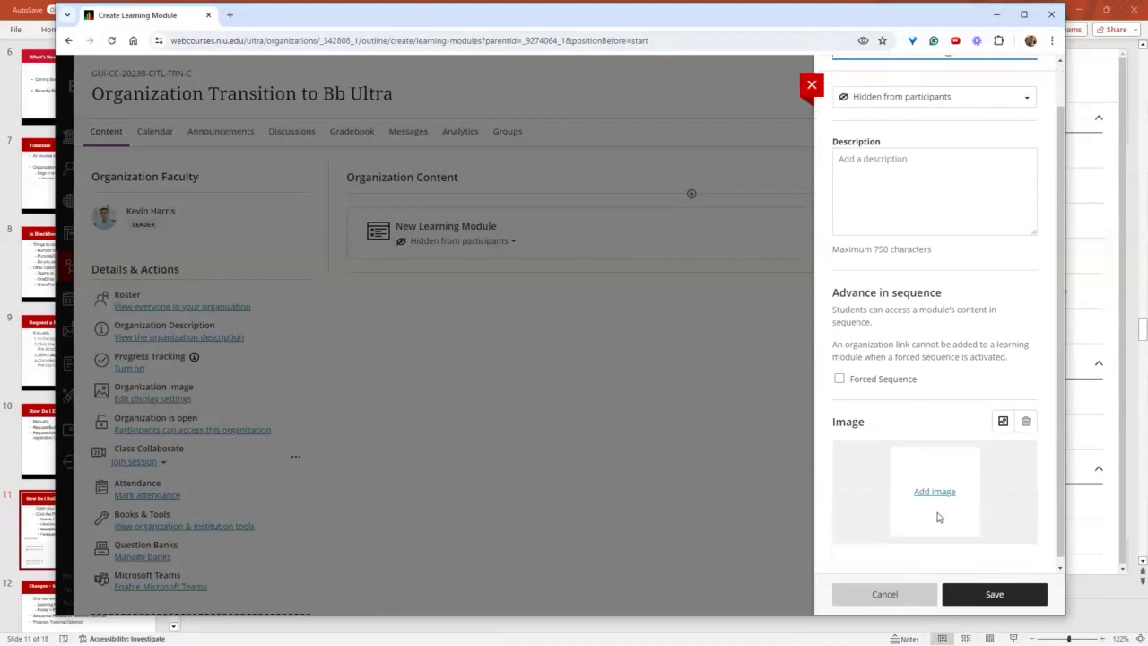
{"action": "left_click", "coordinate": [937, 493]}
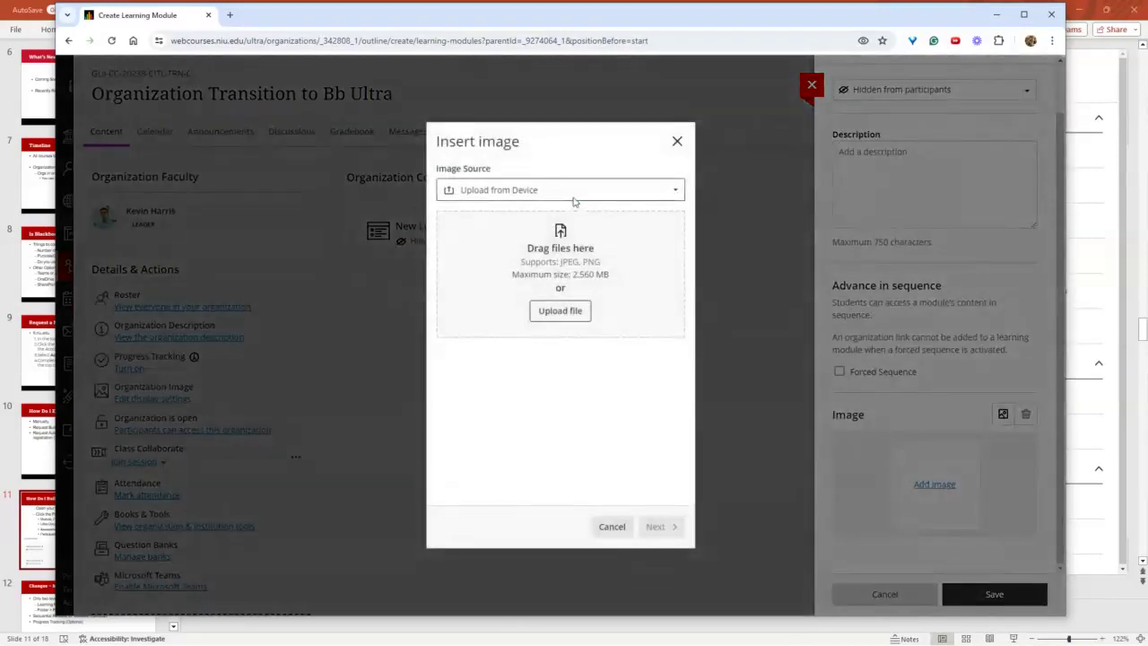
Set the image source to stock images from Unsplash and search for "airport"
{"action": "left_click", "coordinate": [573, 195]}
{"action": "left_click", "coordinate": [560, 240]}
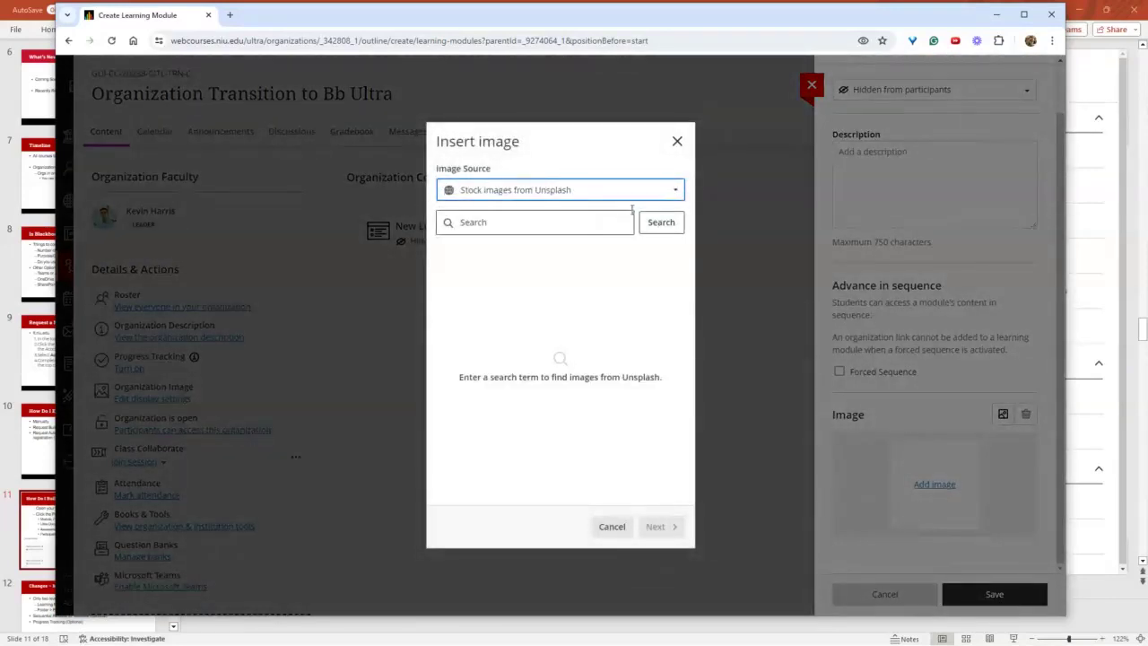
{"action": "left_click", "coordinate": [593, 228]}
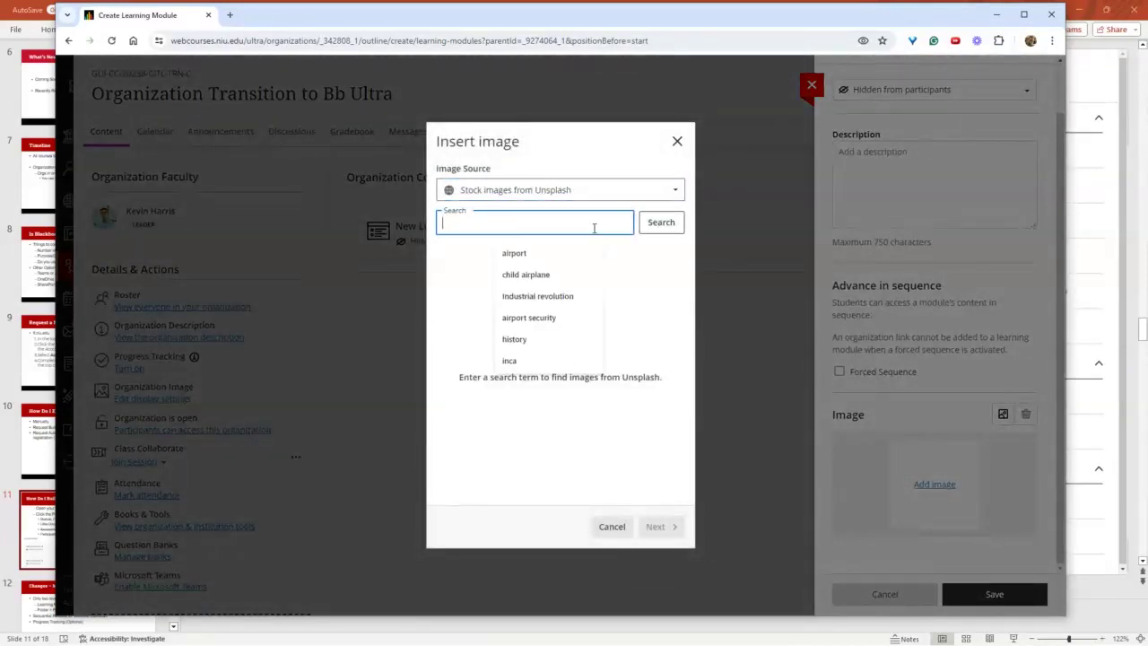
{"action": "left_click", "coordinate": [546, 253]}
{"action": "left_click", "coordinate": [657, 223]}
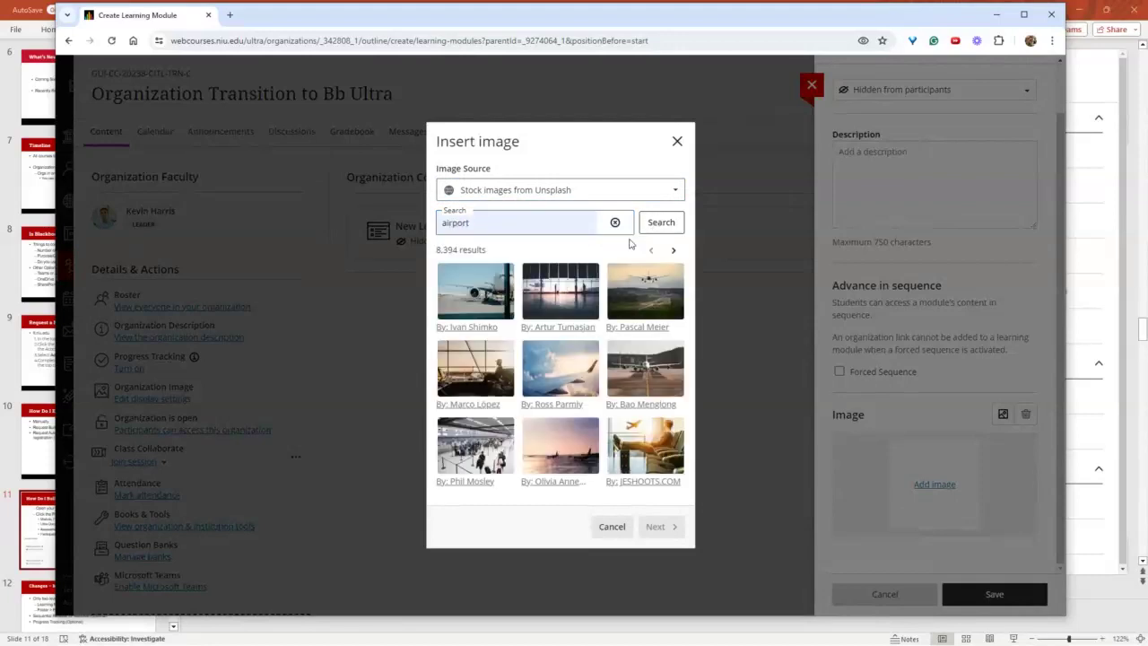
Choose the first airplane photo, reposition it within the crop frame and save it as the module image
{"action": "left_click", "coordinate": [494, 305]}
{"action": "left_click", "coordinate": [657, 526]}
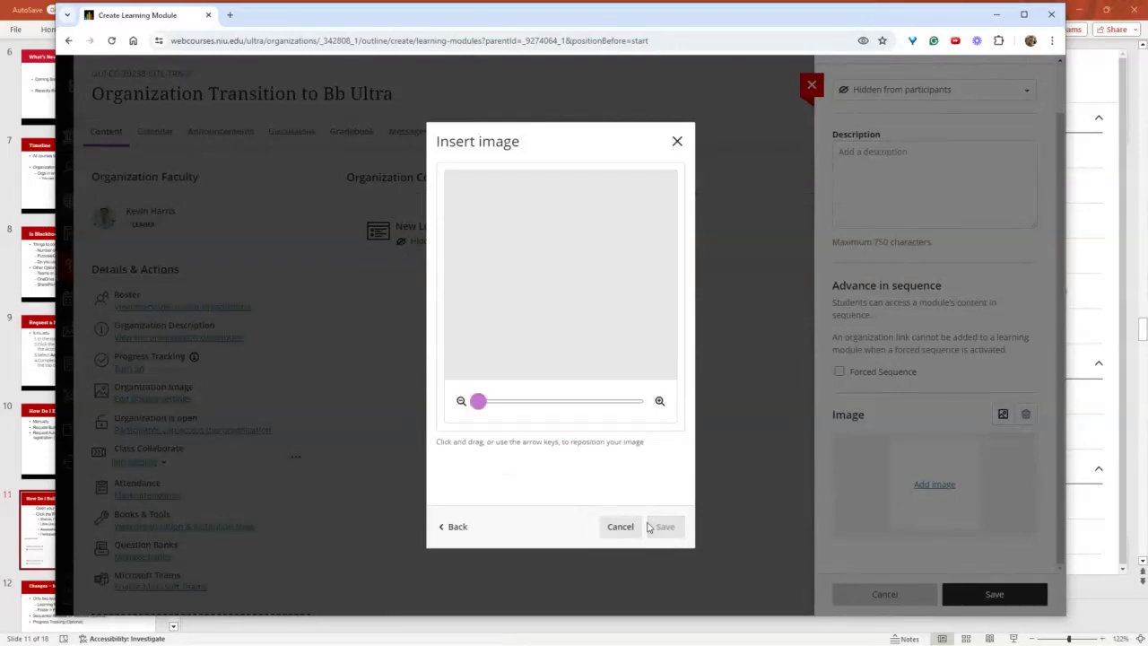
{"action": "left_click_drag", "start_coordinate": [558, 308], "coordinate": [520, 316]}
{"action": "left_click", "coordinate": [664, 528]}
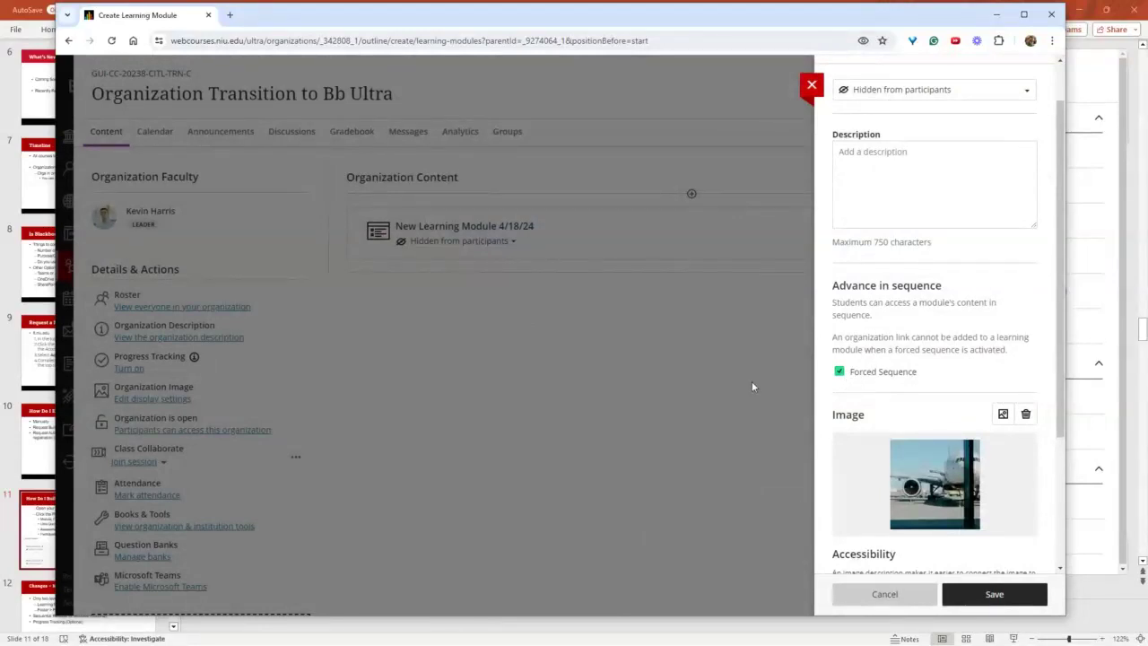
Turn off Forced Sequence for the learning module and save the module
{"action": "scroll", "coordinate": [935, 359], "scroll_direction": "down", "scroll_amount": 4}
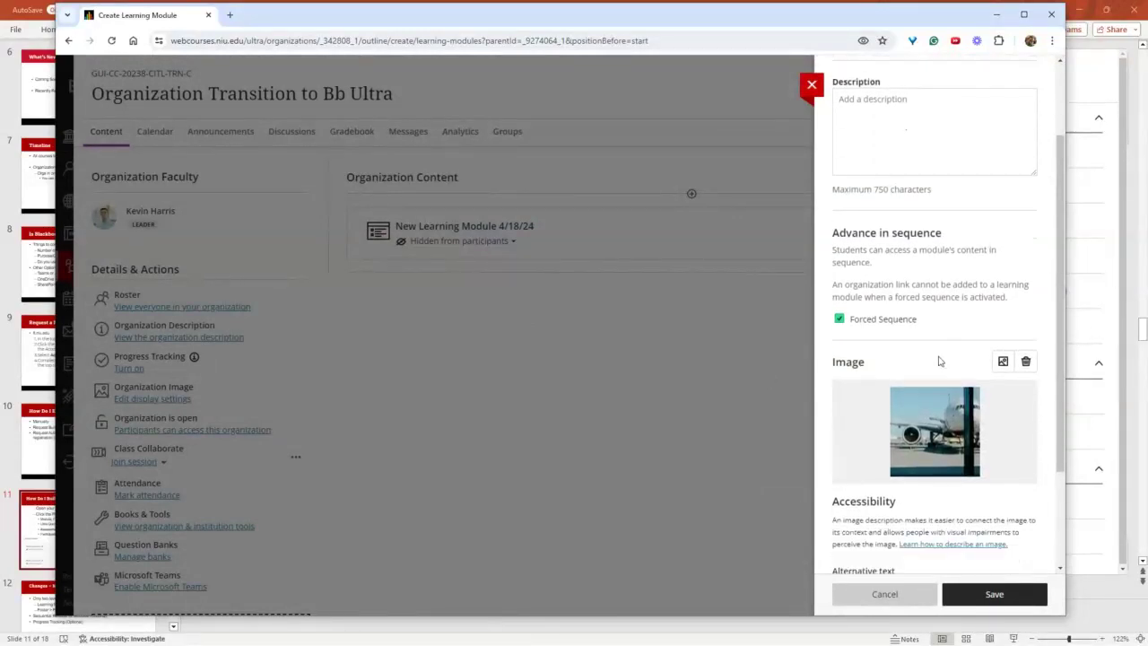
{"action": "left_click", "coordinate": [839, 193]}
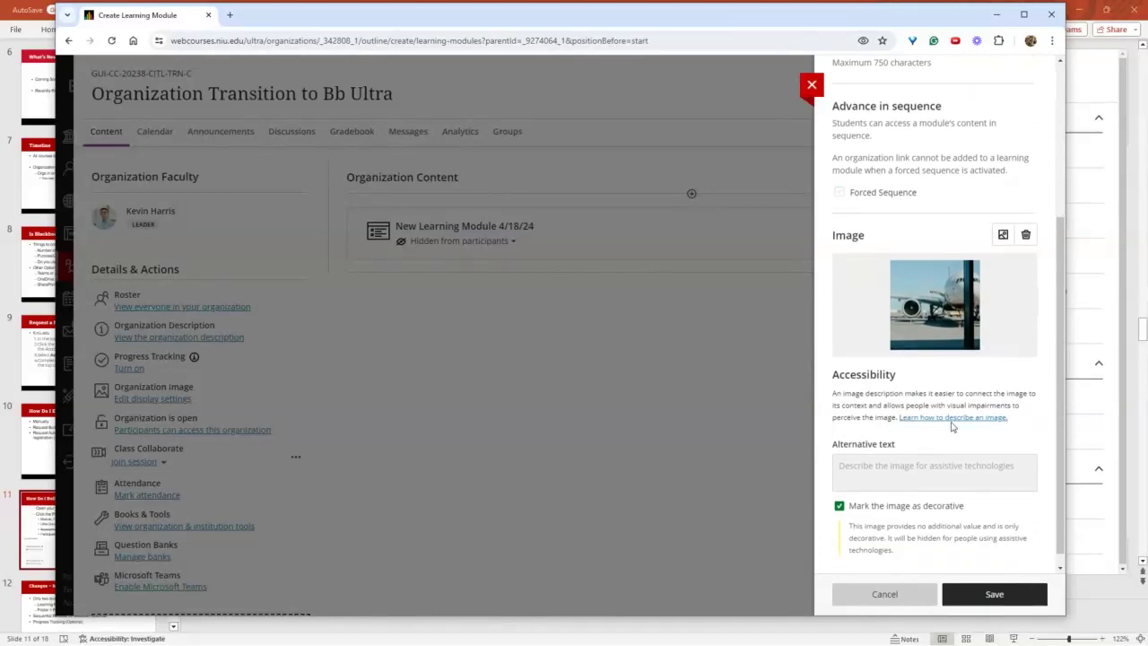
{"action": "left_click", "coordinate": [995, 594]}
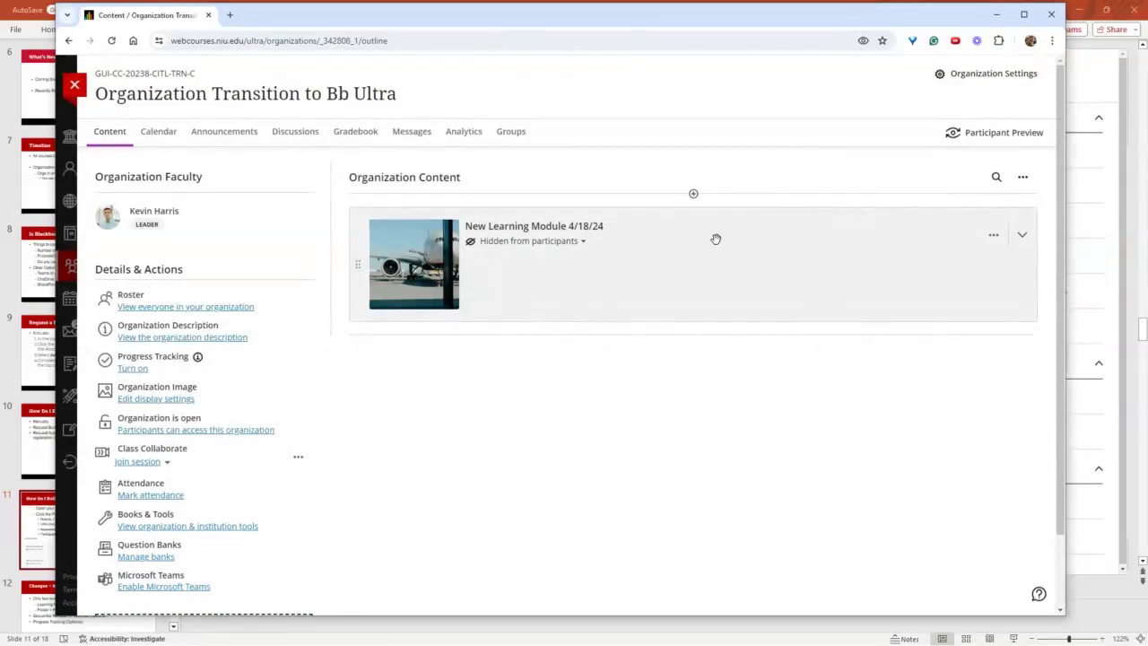
Make the new learning module visible to participants and expand it
{"action": "left_click", "coordinate": [584, 243]}
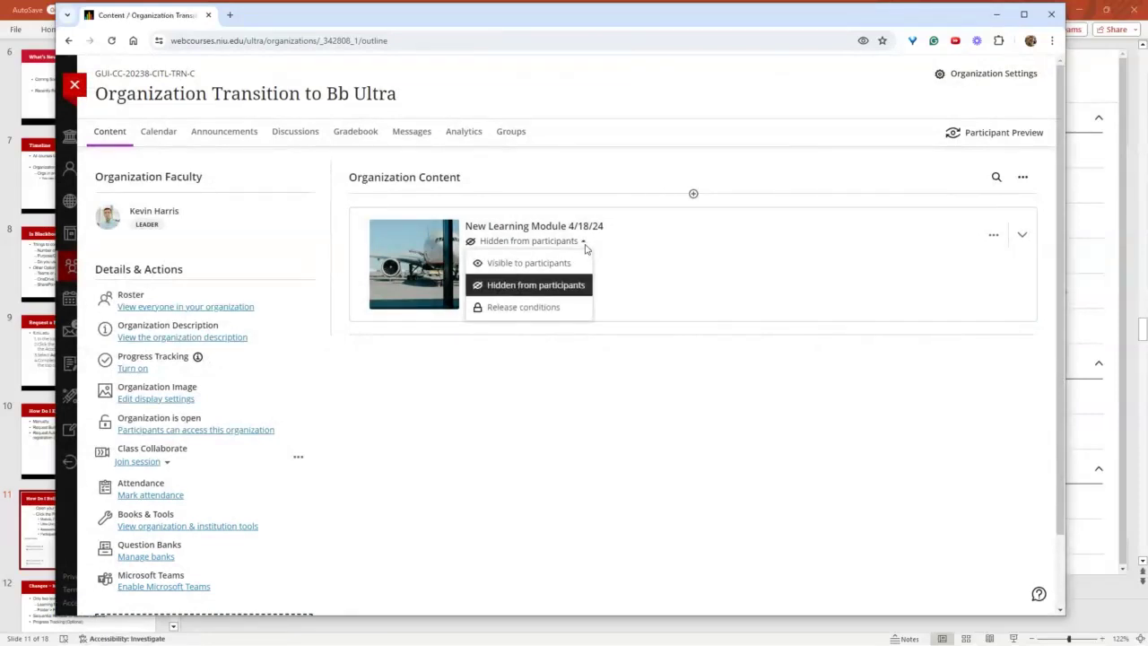
{"action": "left_click", "coordinate": [508, 242]}
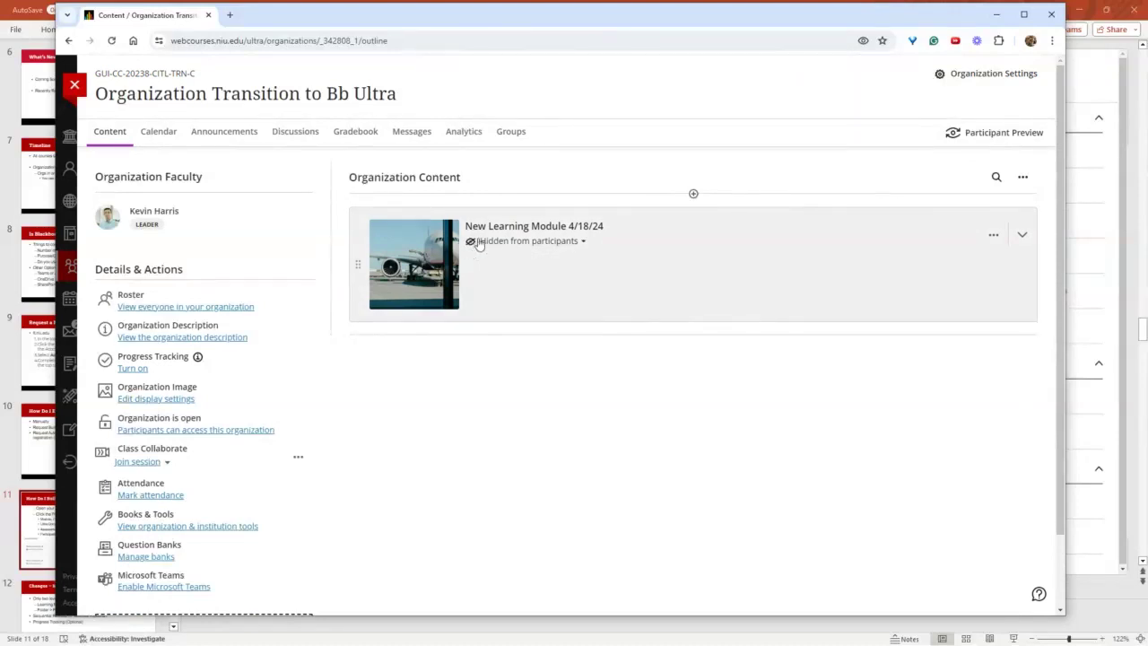
{"action": "left_click", "coordinate": [582, 243]}
{"action": "left_click", "coordinate": [559, 266]}
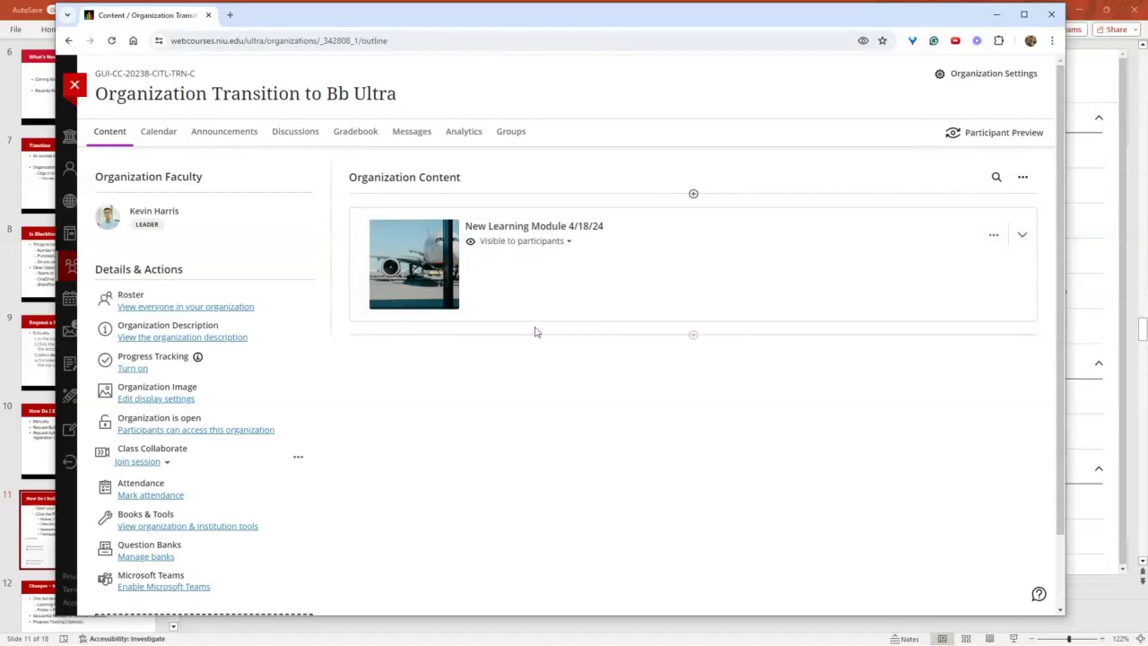
{"action": "left_click", "coordinate": [551, 272]}
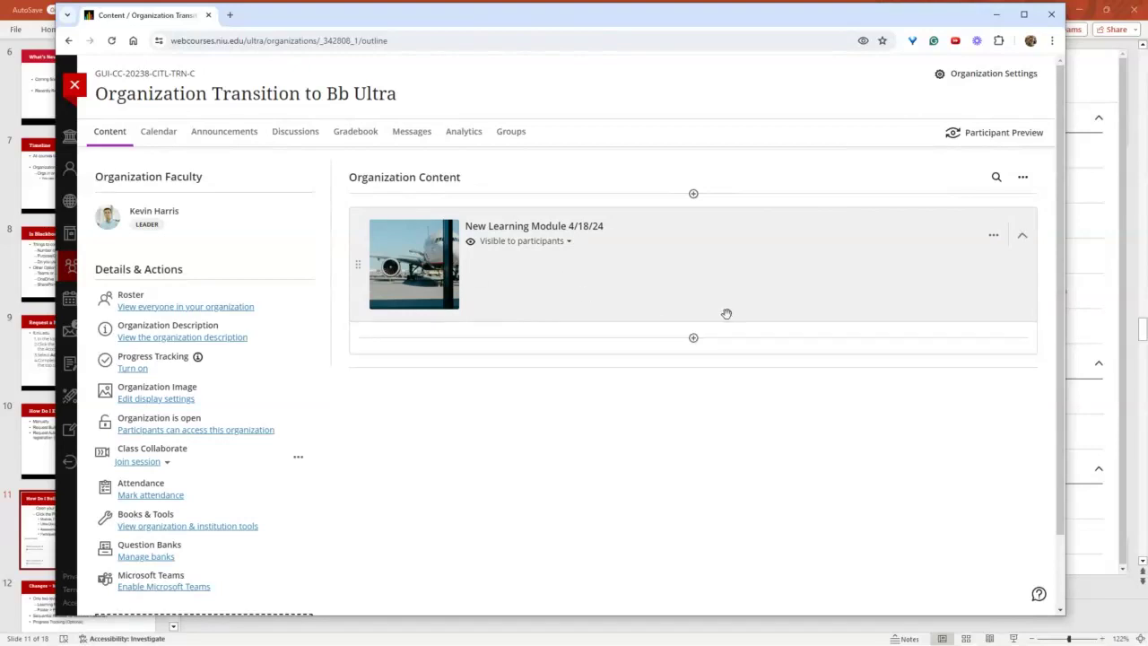
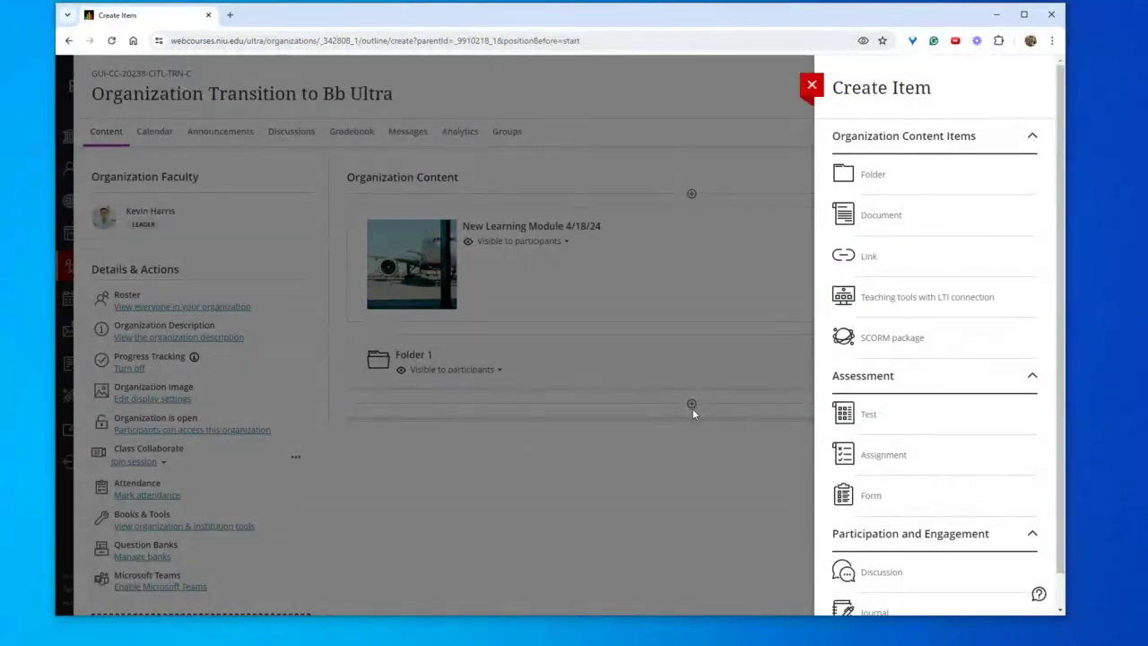
Create a new document inside Folder 1, open an empty content block in it and close the document
{"action": "left_click", "coordinate": [695, 410]}
{"action": "left_click", "coordinate": [692, 403]}
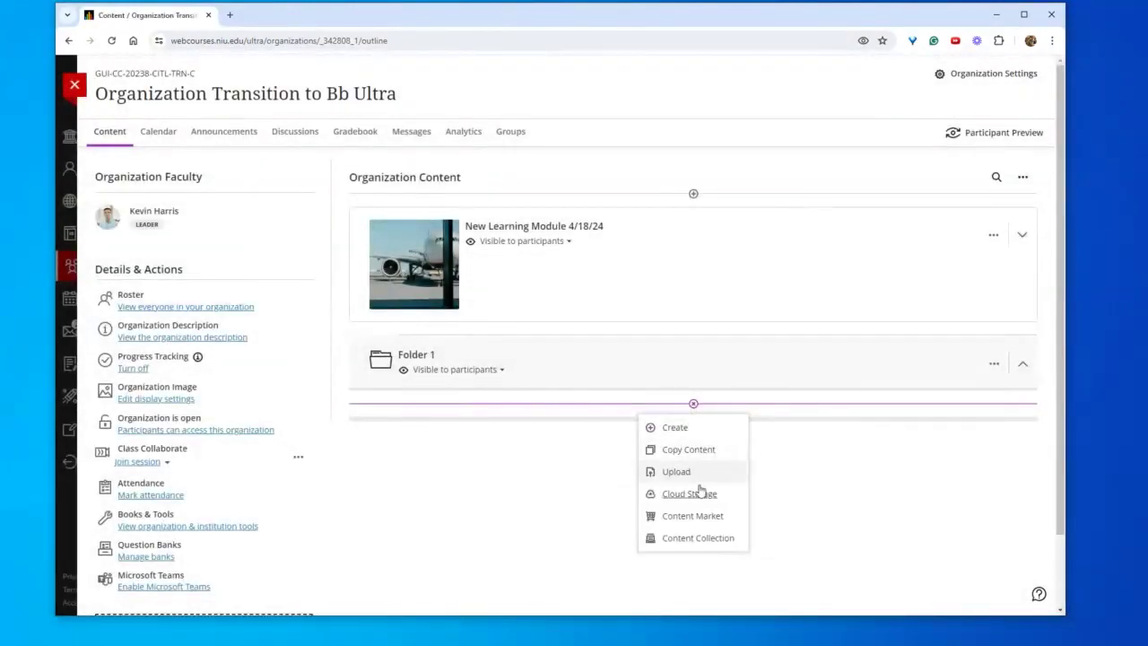
{"action": "left_click", "coordinate": [674, 429]}
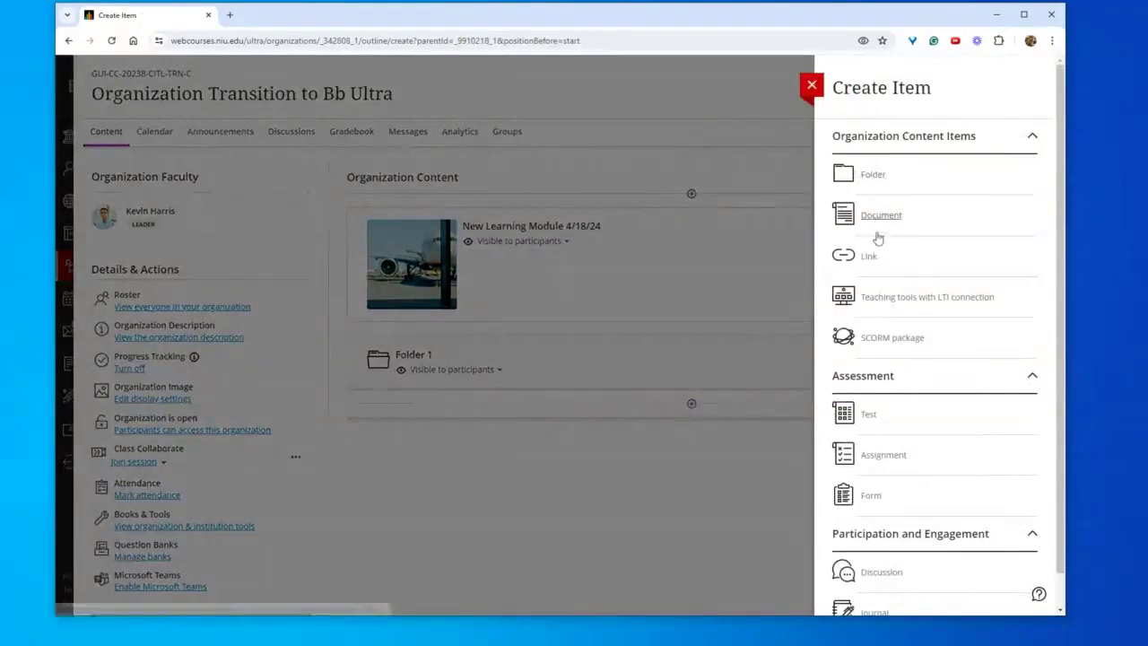
{"action": "left_click", "coordinate": [892, 221]}
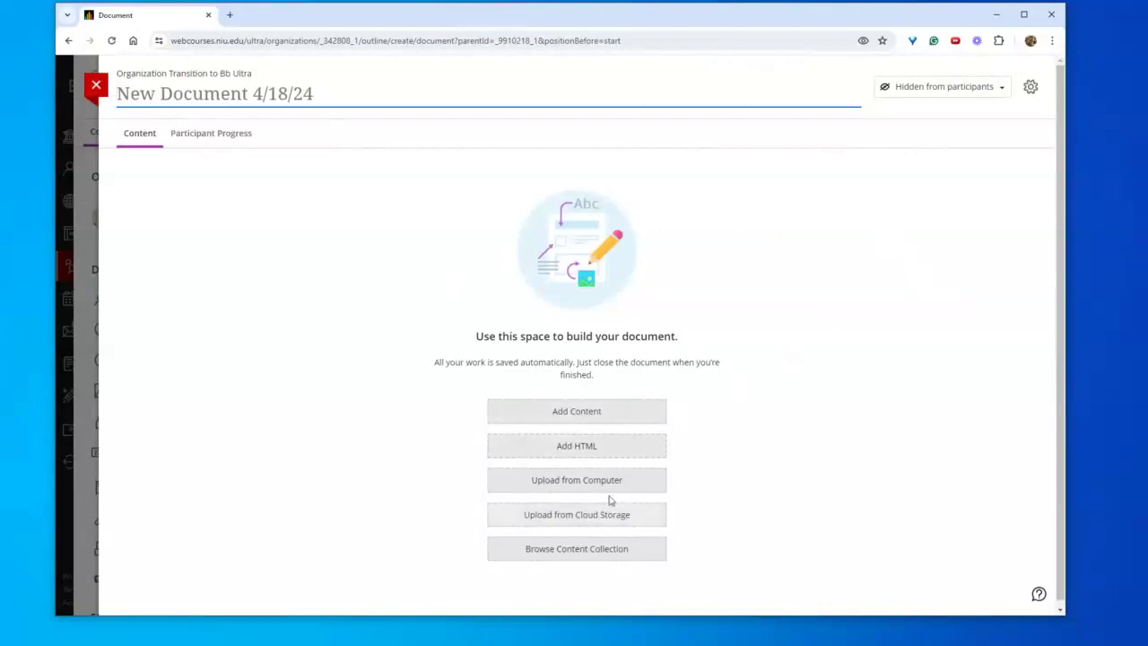
{"action": "left_click", "coordinate": [602, 415]}
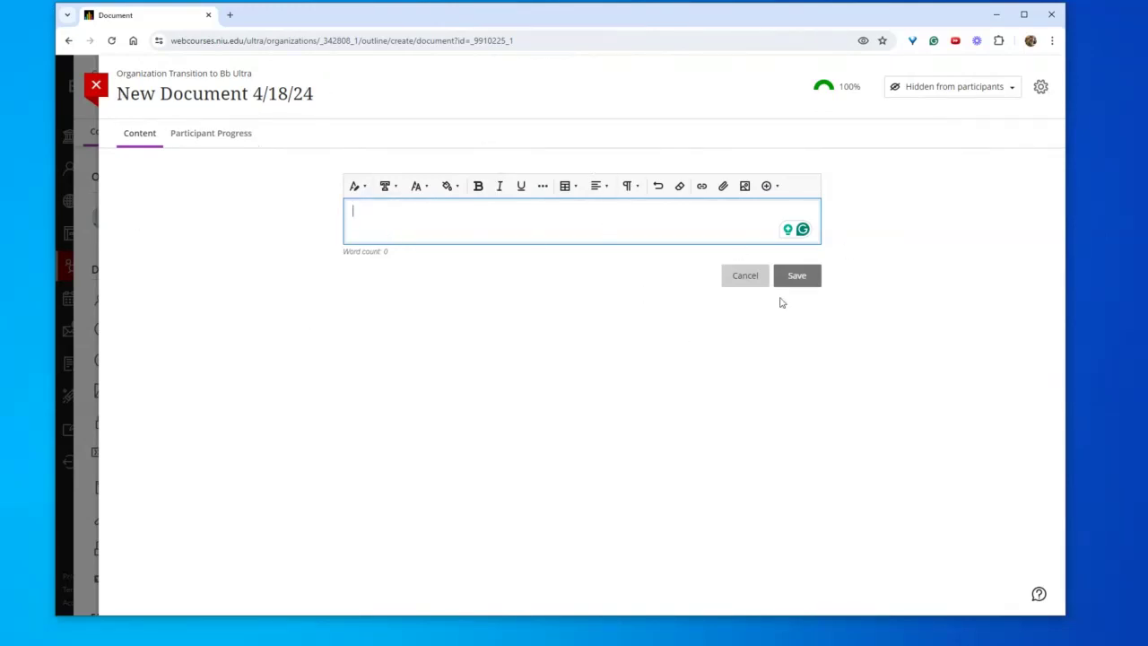
{"action": "left_click", "coordinate": [96, 85]}
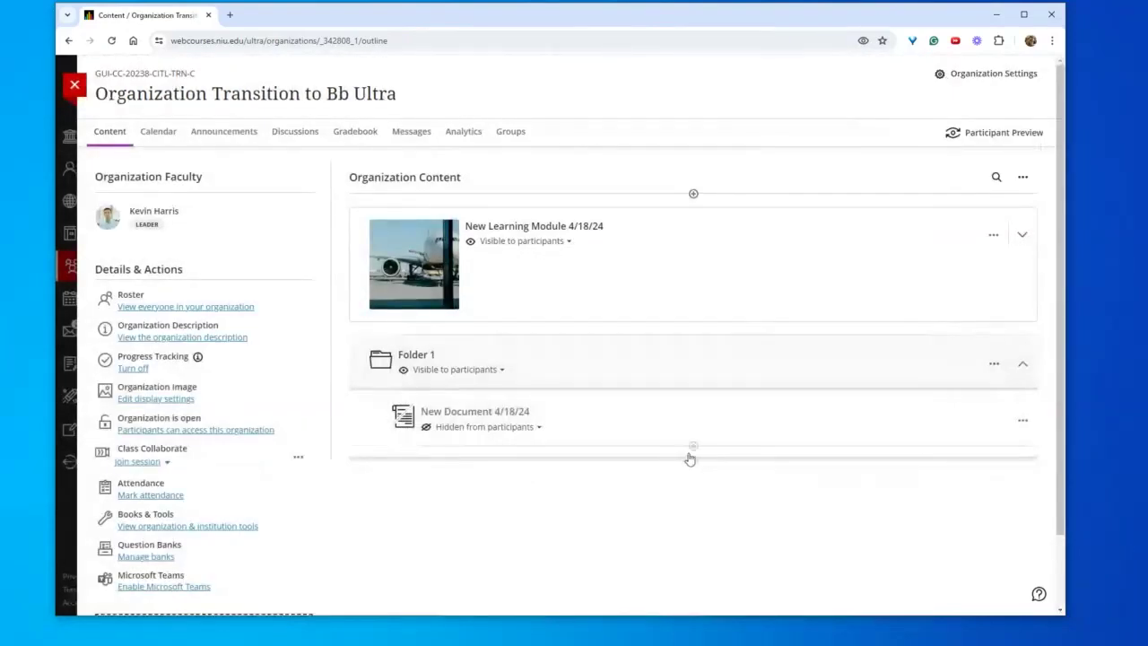
Create a new test in Folder 1 below the new document
{"action": "left_click", "coordinate": [693, 446]}
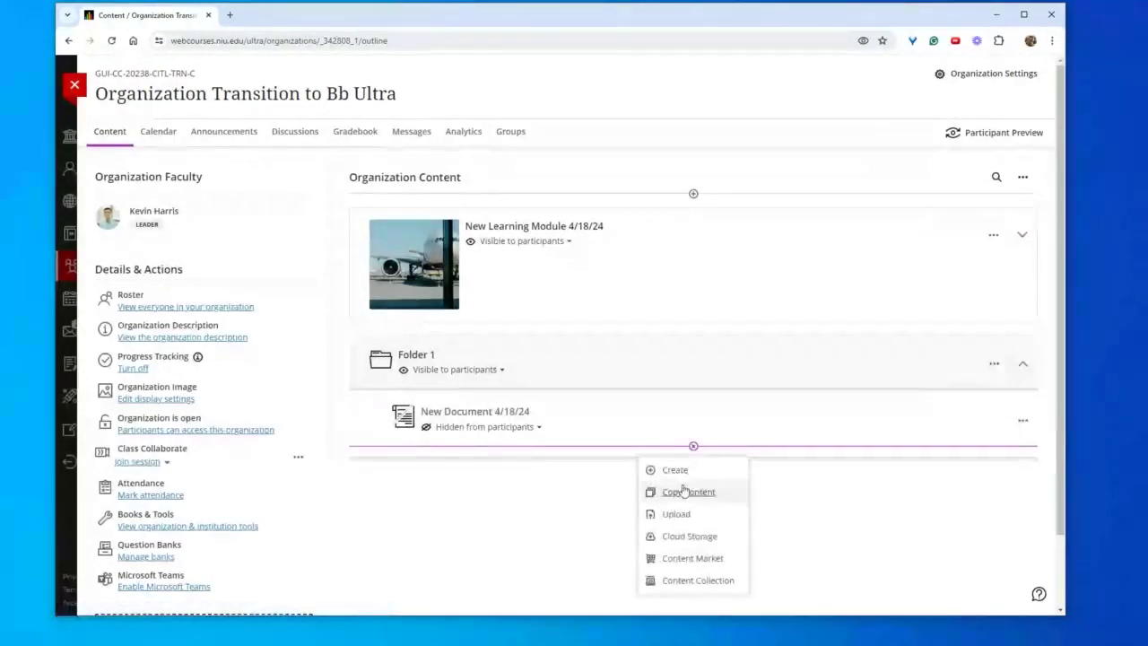
{"action": "left_click", "coordinate": [685, 473]}
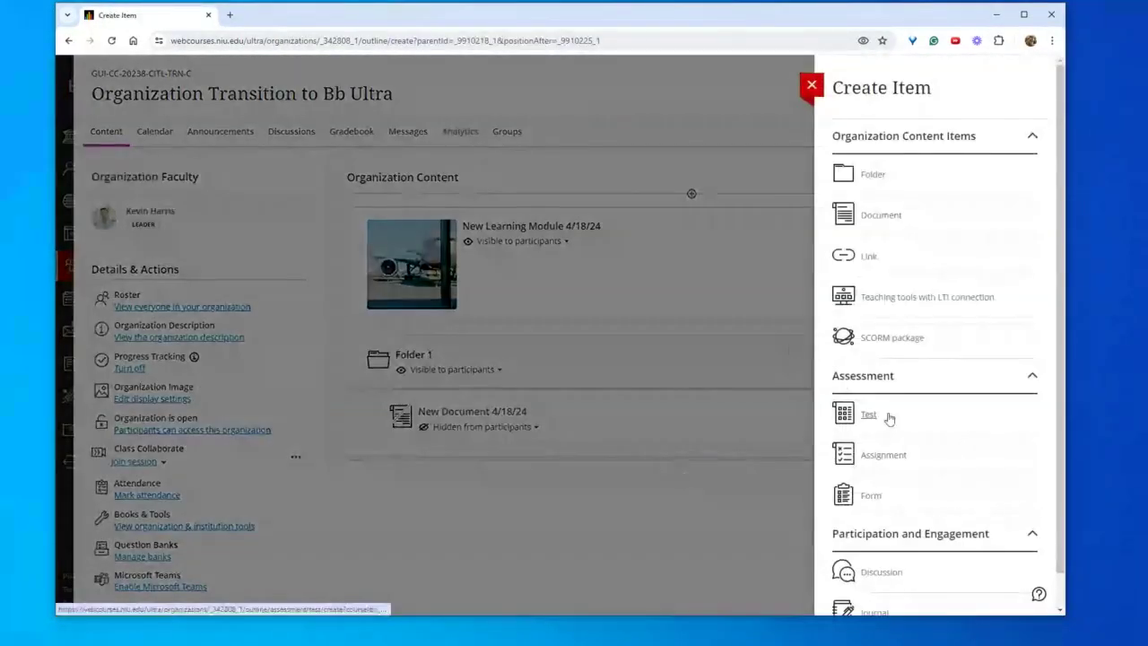
{"action": "left_click", "coordinate": [869, 415]}
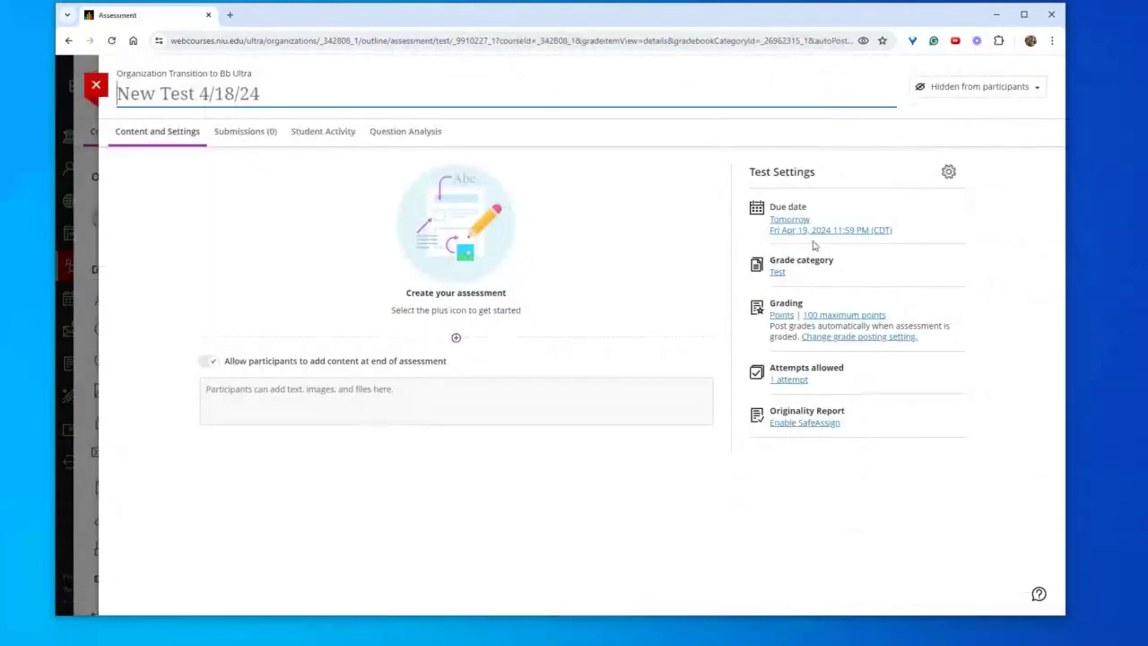
Examine the grade category choices available for the new test and close its settings
{"action": "left_click_drag", "start_coordinate": [771, 260], "coordinate": [828, 259]}
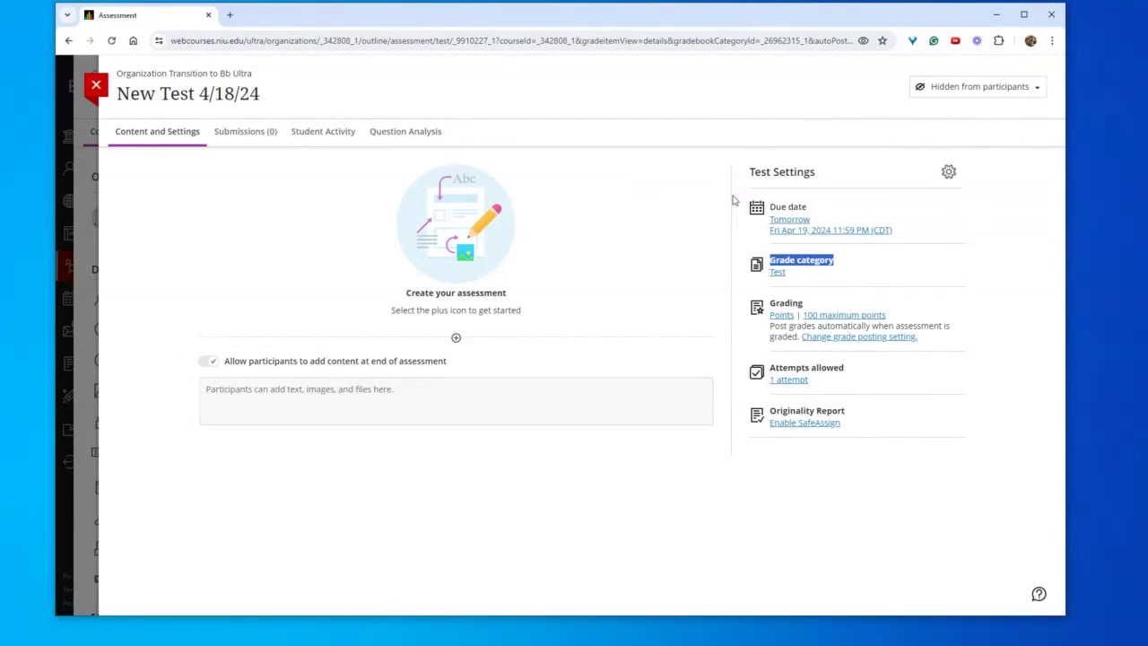
{"action": "left_click", "coordinate": [777, 272]}
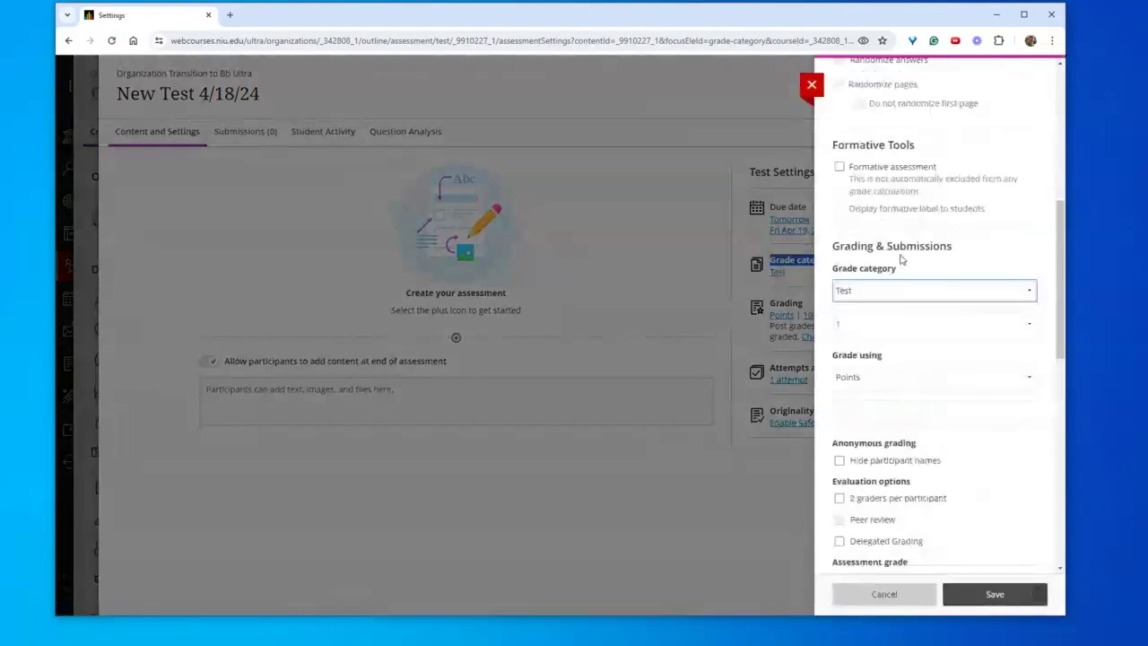
{"action": "left_click", "coordinate": [897, 303]}
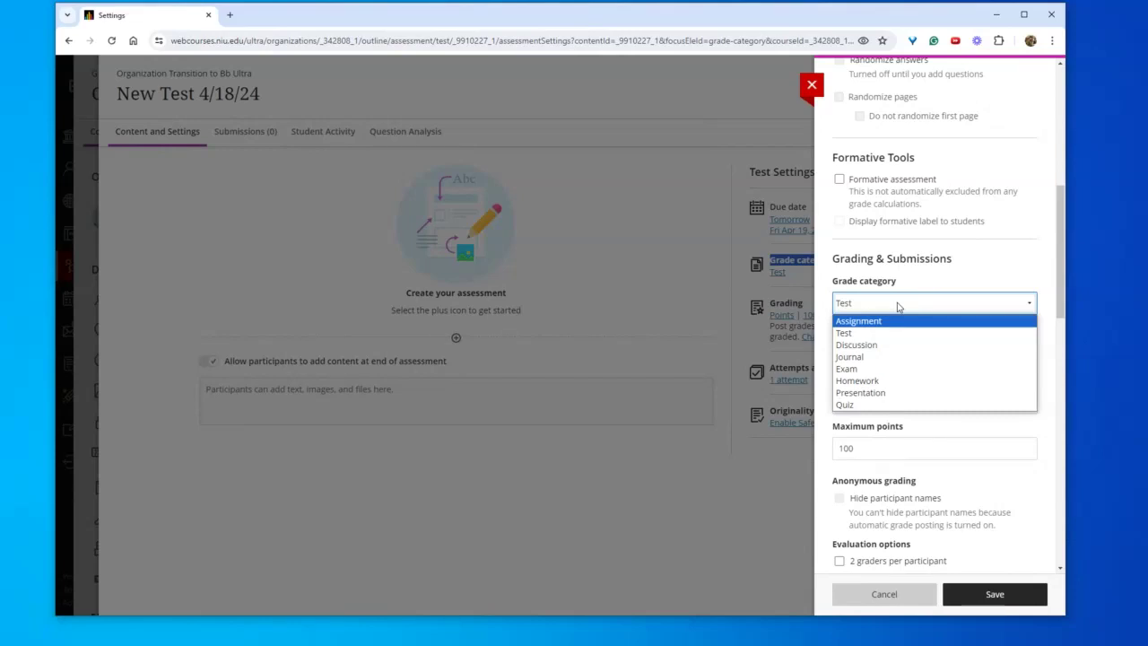
{"action": "left_click", "coordinate": [668, 497]}
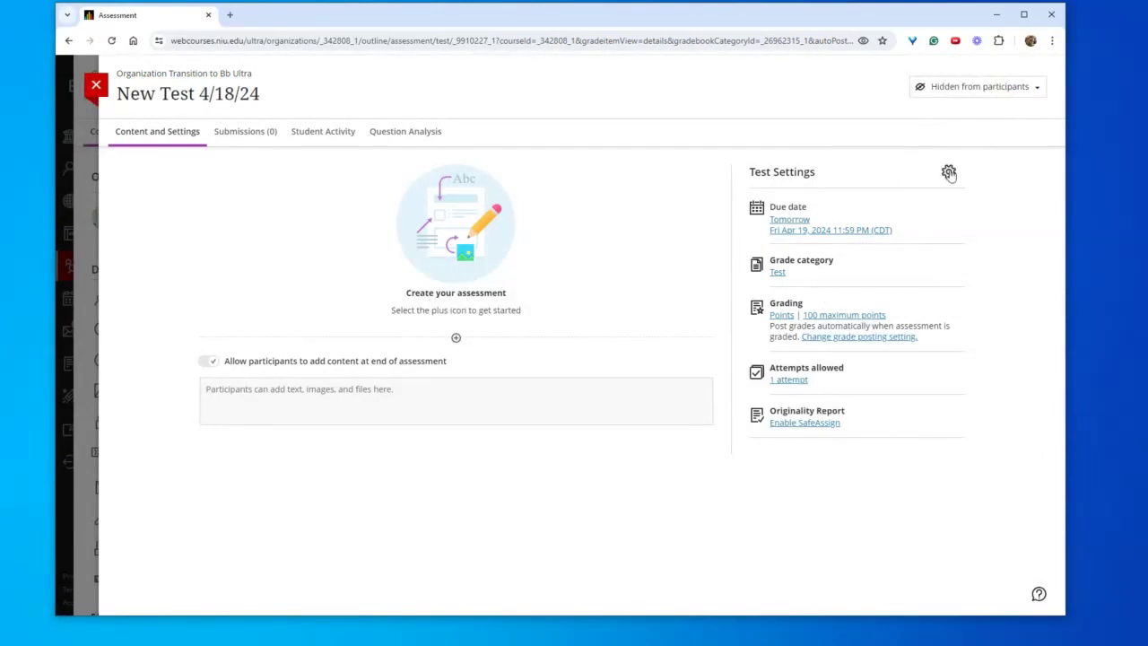
Review the full test settings, from due date and submission options through grading, assessment results and security to additional tools
{"action": "left_click", "coordinate": [949, 172]}
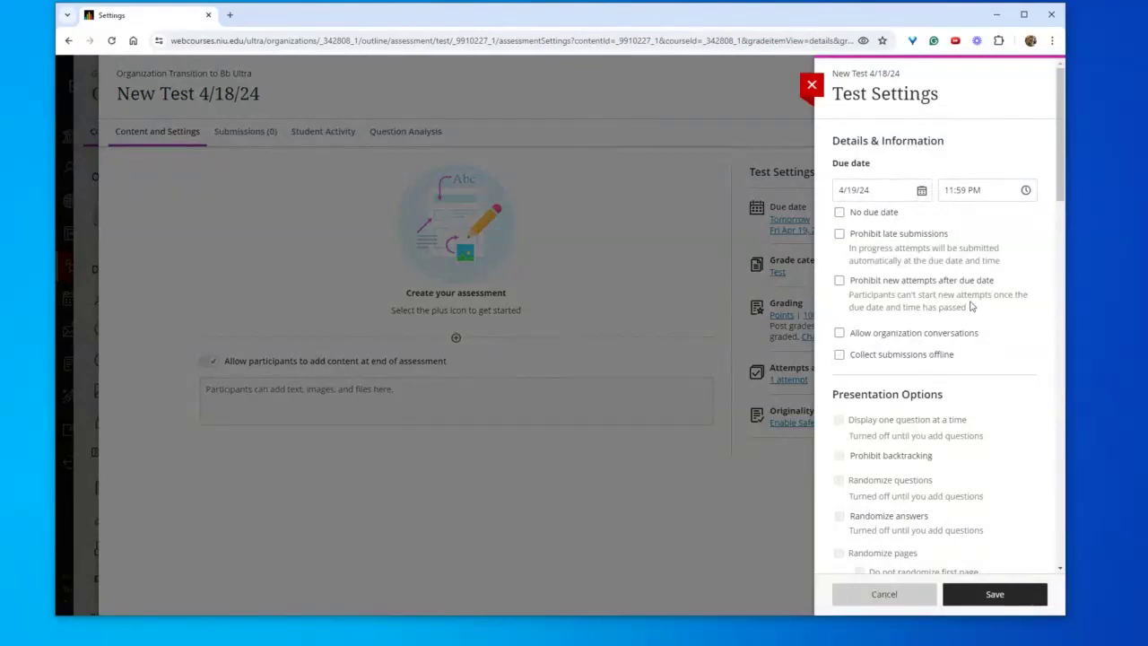
{"action": "left_click", "coordinate": [926, 235]}
{"action": "left_click", "coordinate": [851, 357]}
{"action": "left_click", "coordinate": [867, 359]}
{"action": "scroll", "coordinate": [846, 249], "scroll_direction": "down", "scroll_amount": 4}
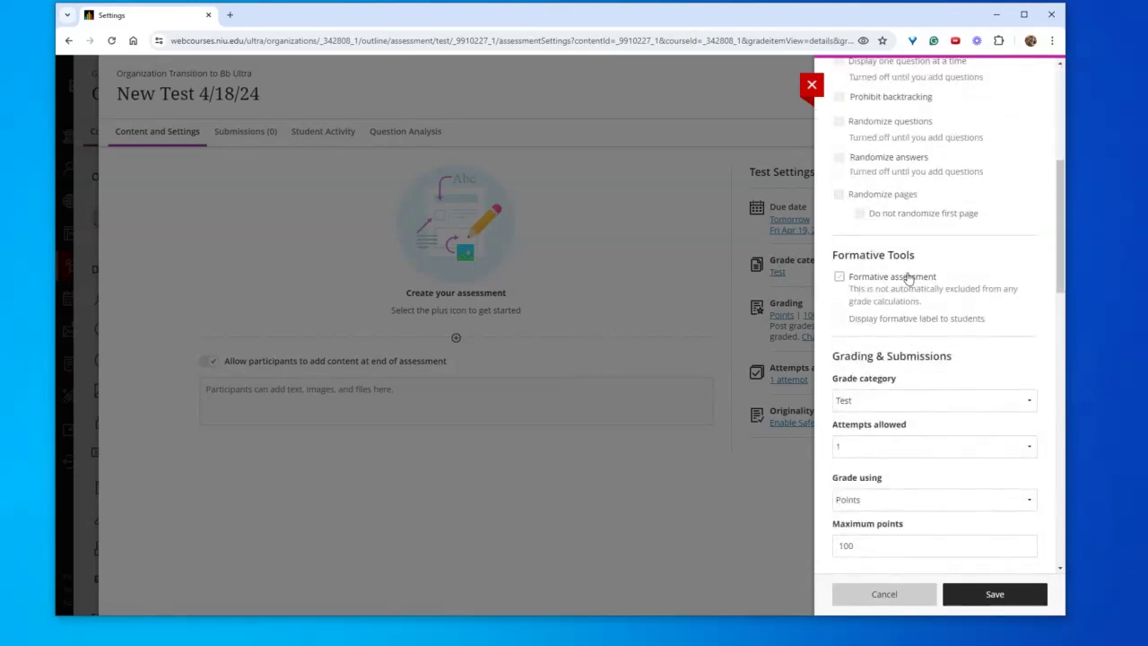
{"action": "scroll", "coordinate": [856, 324], "scroll_direction": "down", "scroll_amount": 1}
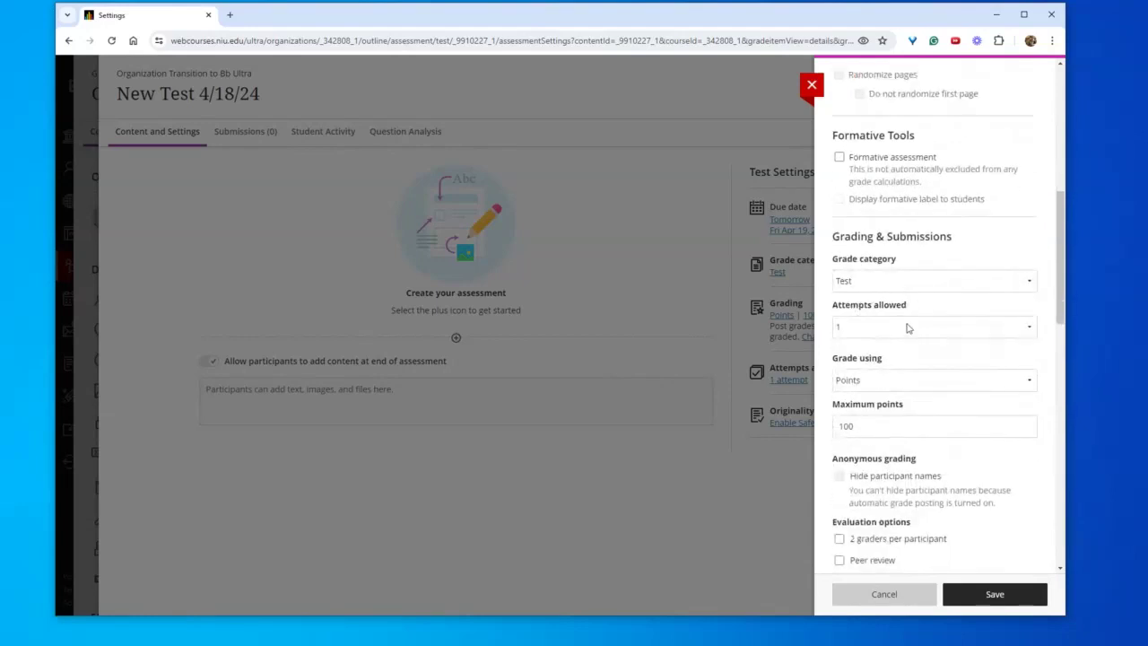
{"action": "left_click", "coordinate": [888, 382]}
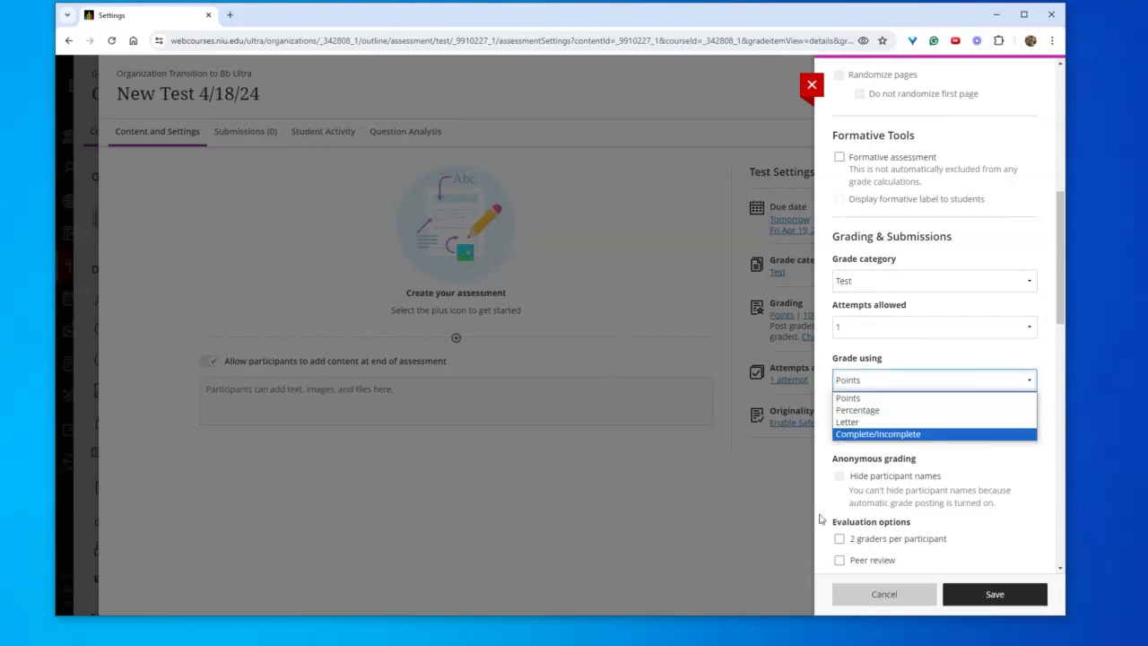
{"action": "left_click", "coordinate": [1025, 492]}
{"action": "scroll", "coordinate": [1004, 452], "scroll_direction": "down", "scroll_amount": 4}
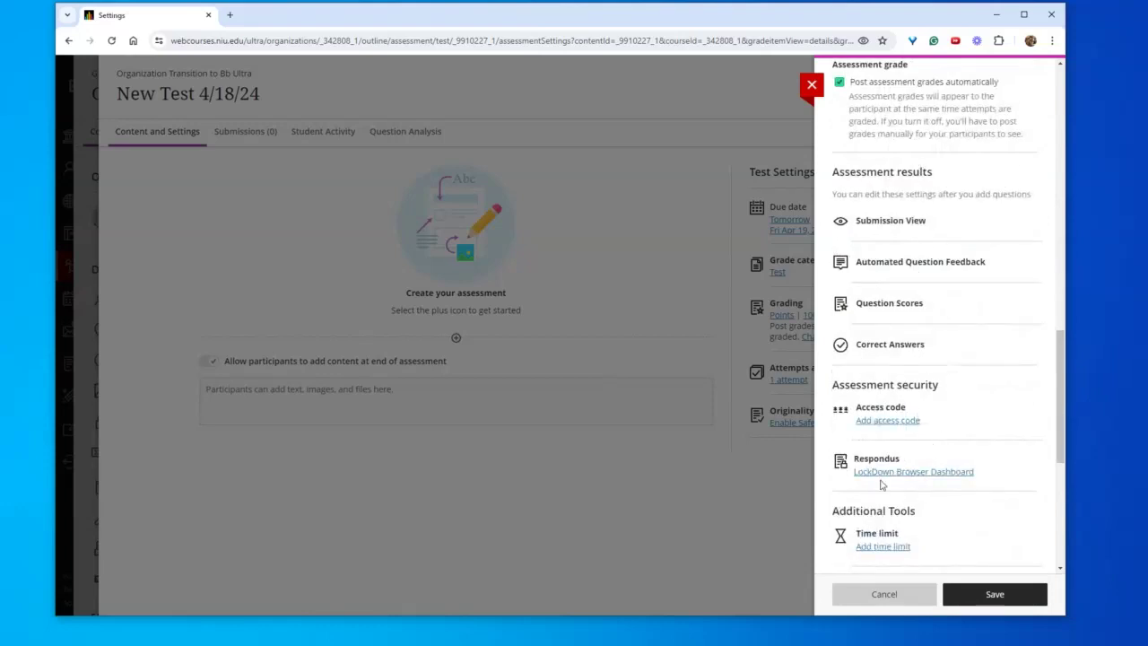
{"action": "scroll", "coordinate": [903, 476], "scroll_direction": "down", "scroll_amount": 2}
{"action": "scroll", "coordinate": [889, 449], "scroll_direction": "down", "scroll_amount": 4}
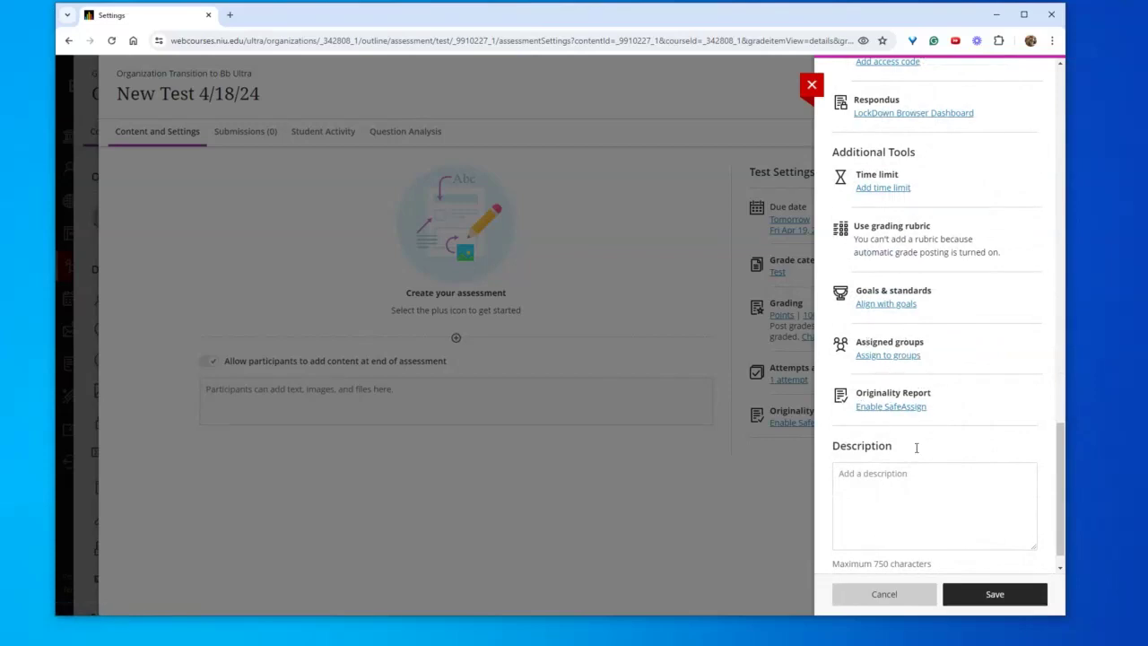
Cancel the test settings without saving and close the new test to return to the organization content
{"action": "scroll", "coordinate": [870, 376], "scroll_direction": "up", "scroll_amount": 10}
{"action": "scroll", "coordinate": [868, 375], "scroll_direction": "up", "scroll_amount": 5}
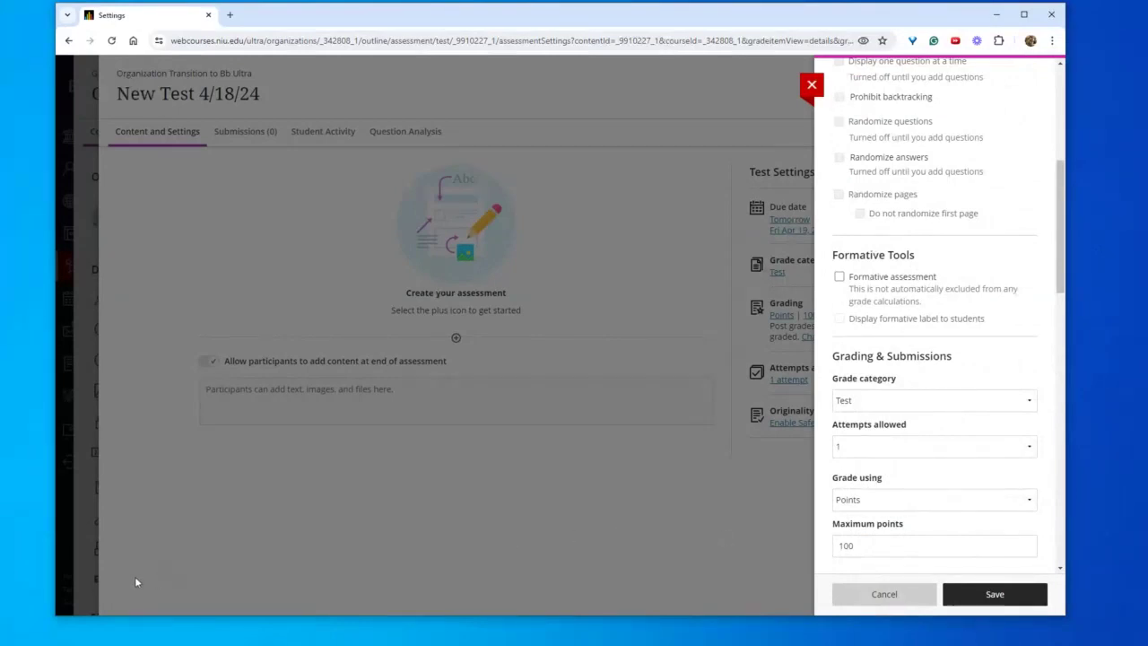
{"action": "left_click", "coordinate": [882, 595]}
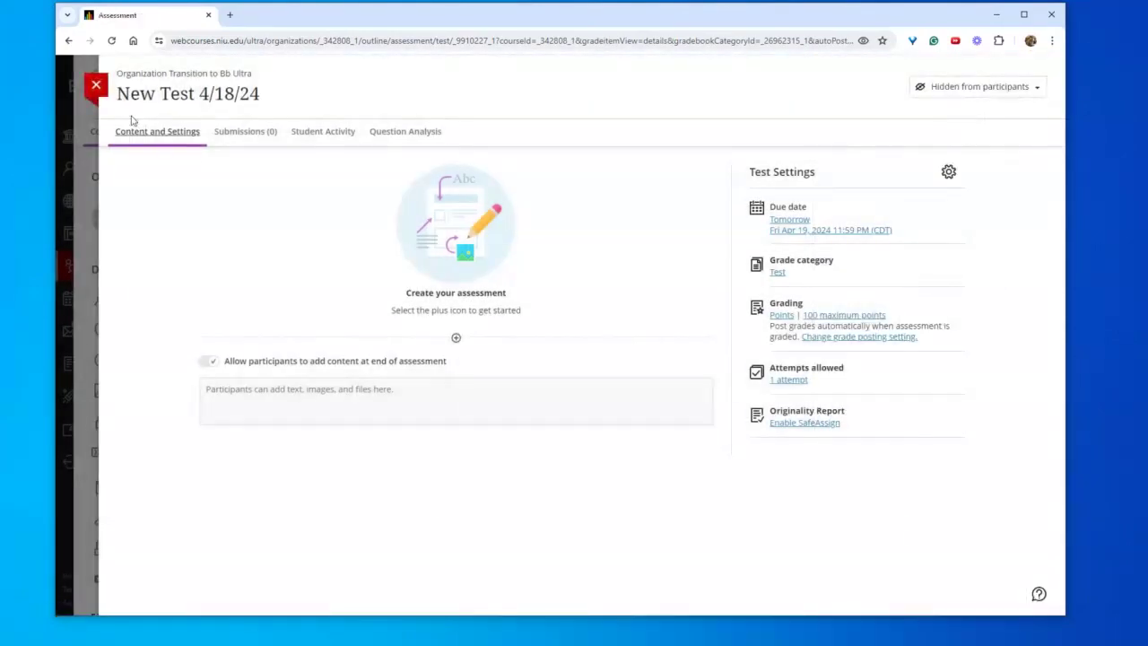
{"action": "left_click", "coordinate": [96, 85]}
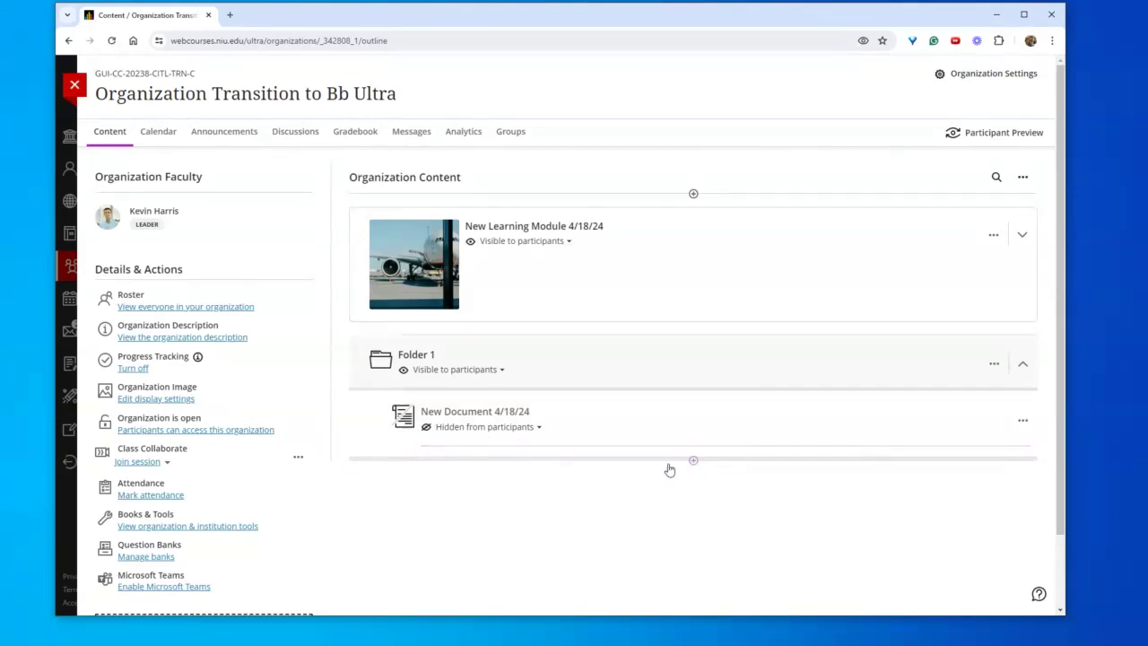
Create a new form in Folder 1 below the new document and view the question and content types available for it
{"action": "left_click", "coordinate": [694, 462]}
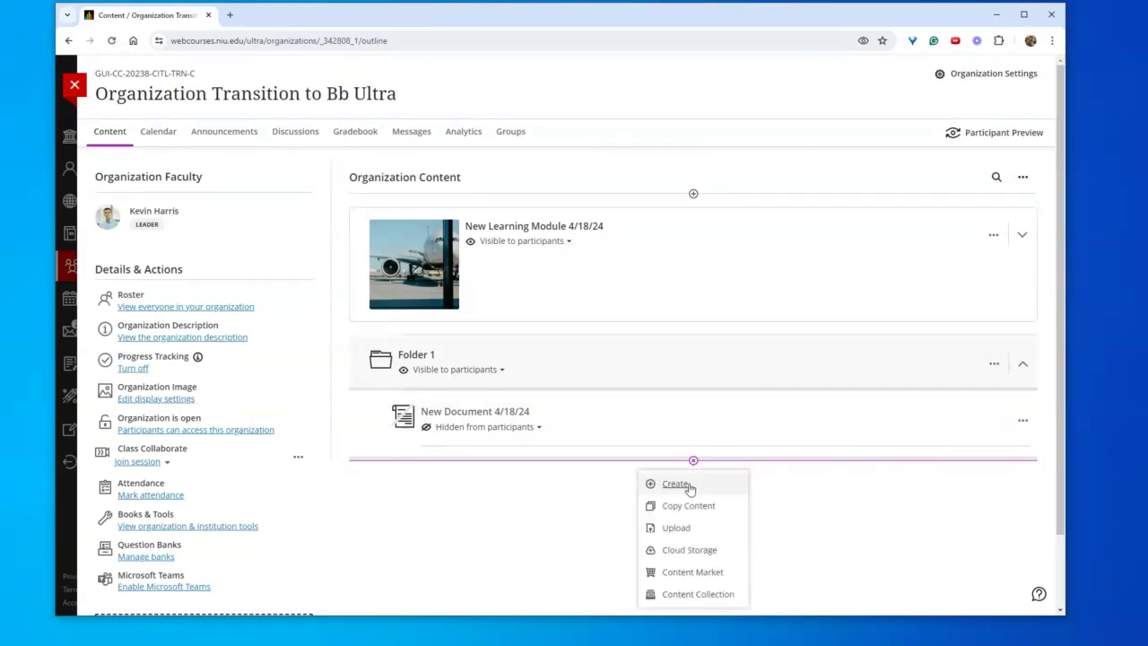
{"action": "left_click", "coordinate": [684, 481]}
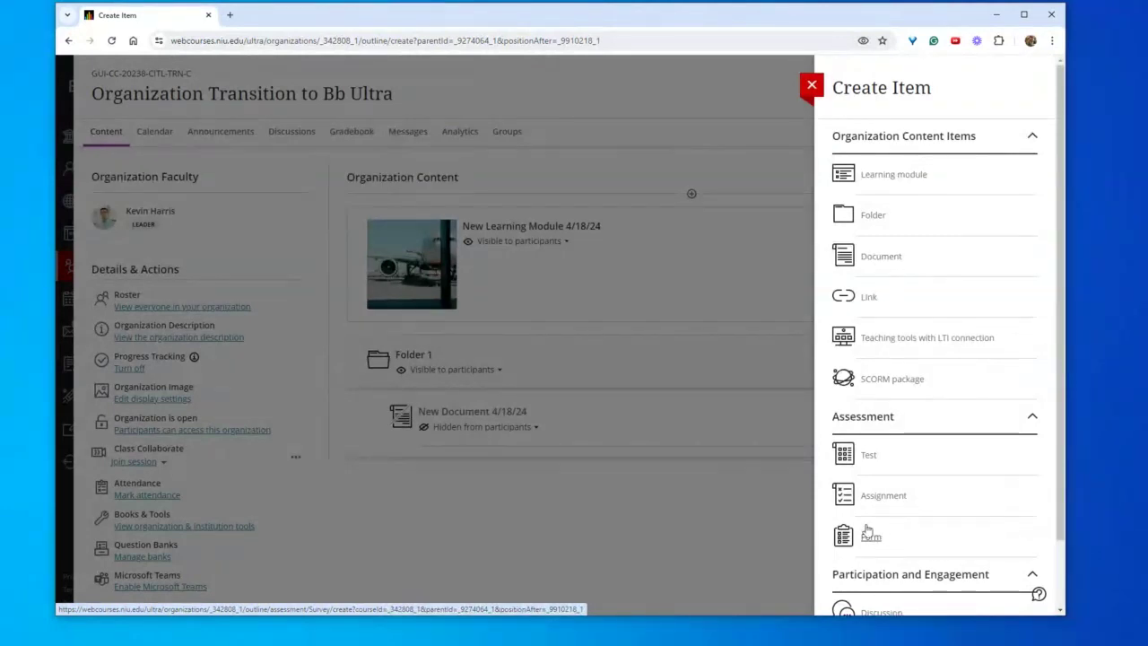
{"action": "scroll", "coordinate": [856, 404], "scroll_direction": "down", "scroll_amount": 2}
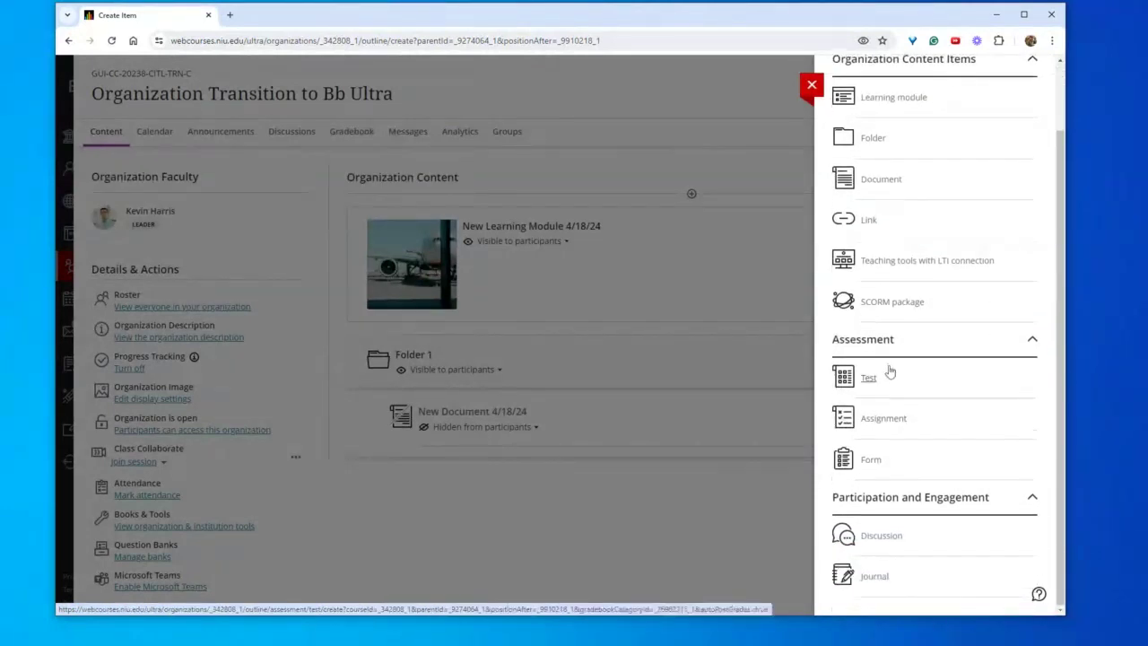
{"action": "left_click", "coordinate": [870, 462]}
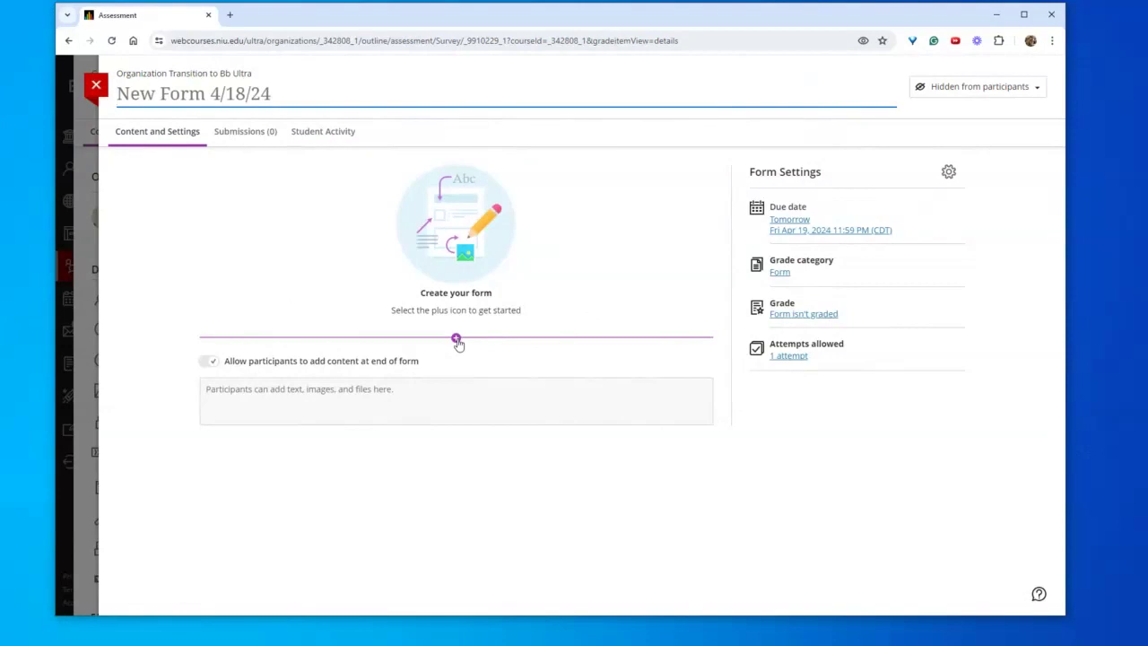
{"action": "left_click", "coordinate": [457, 340]}
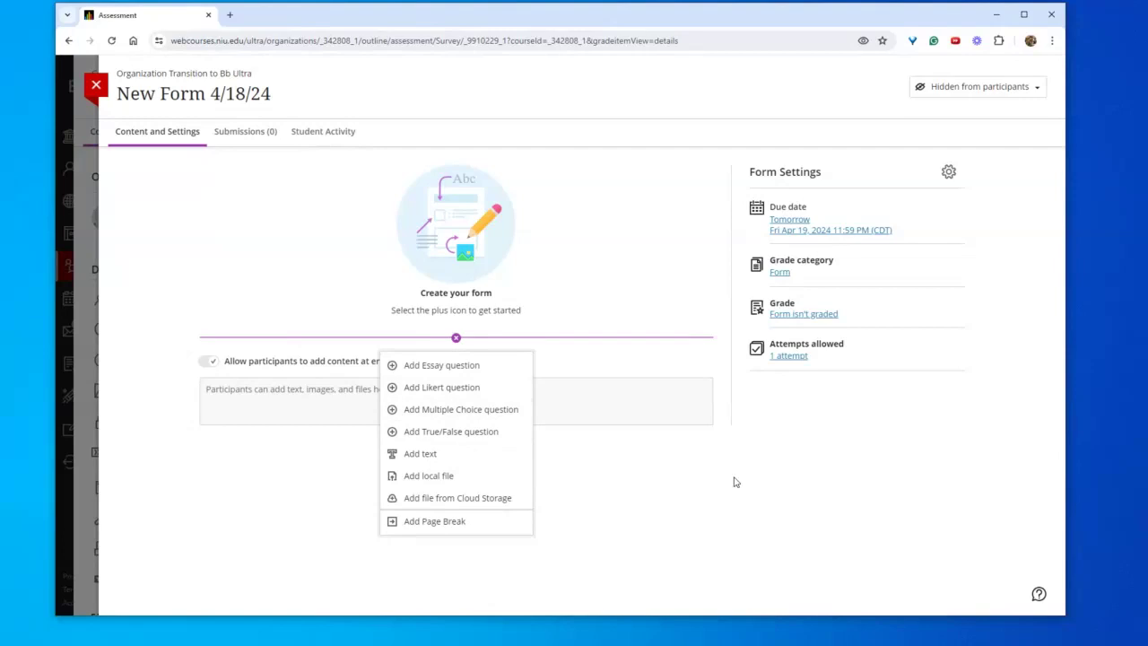
{"action": "left_click", "coordinate": [709, 496]}
Review the form settings, from due date and presentation options through formative tools and grading to additional tools and description
{"action": "left_click", "coordinate": [949, 173]}
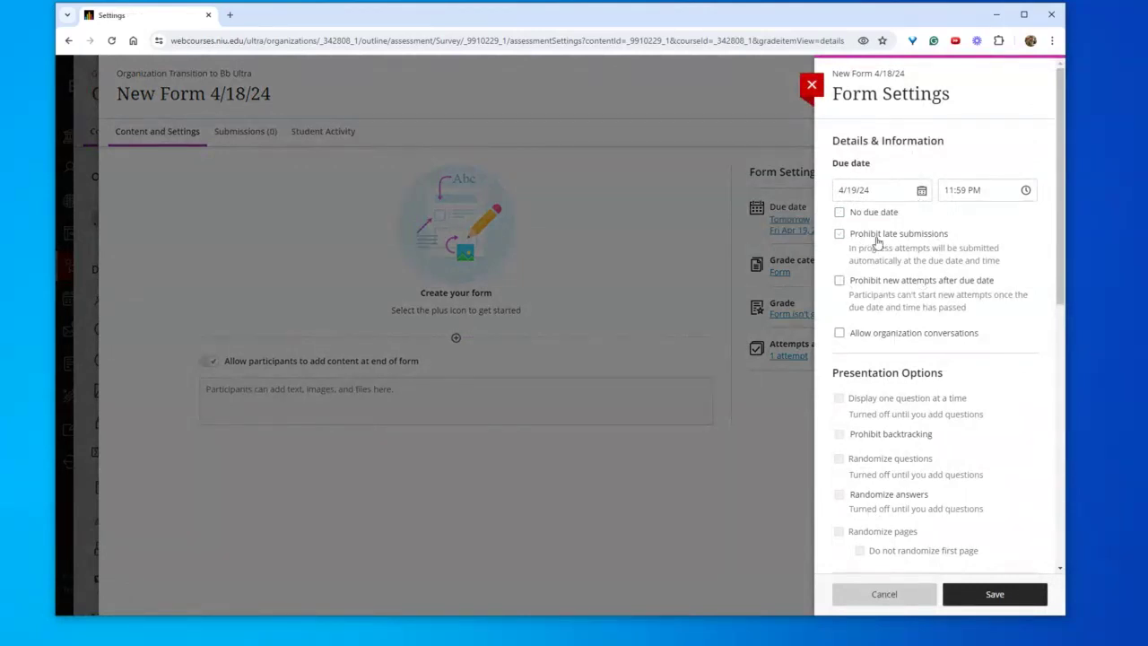
{"action": "scroll", "coordinate": [877, 242], "scroll_direction": "down", "scroll_amount": 3}
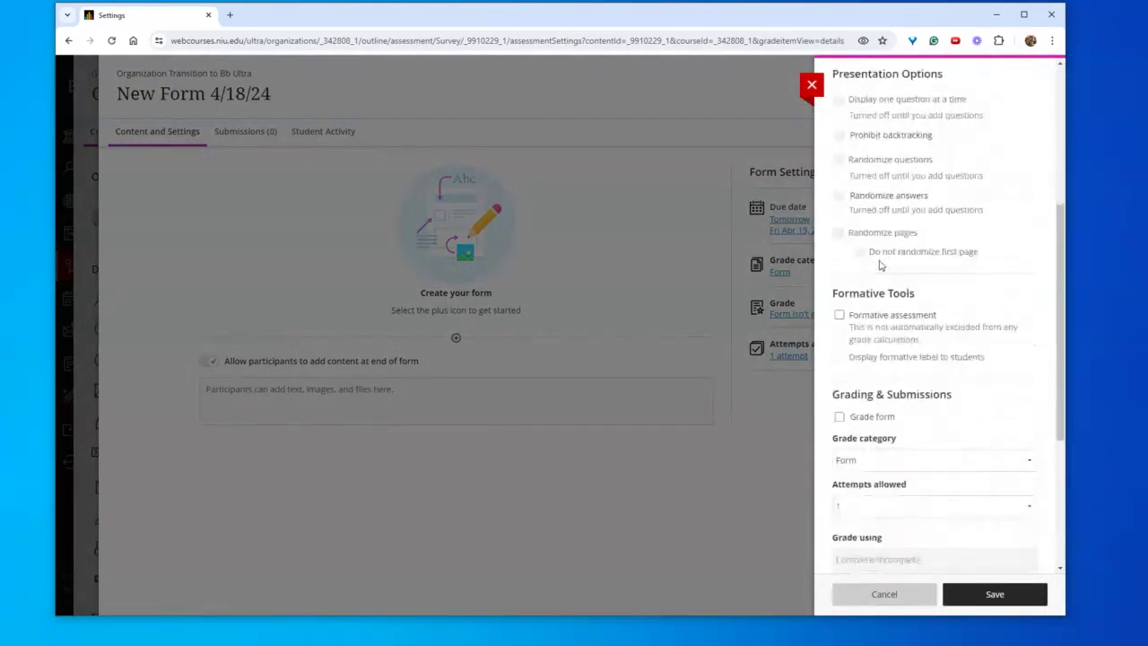
{"action": "scroll", "coordinate": [880, 264], "scroll_direction": "up", "scroll_amount": 3}
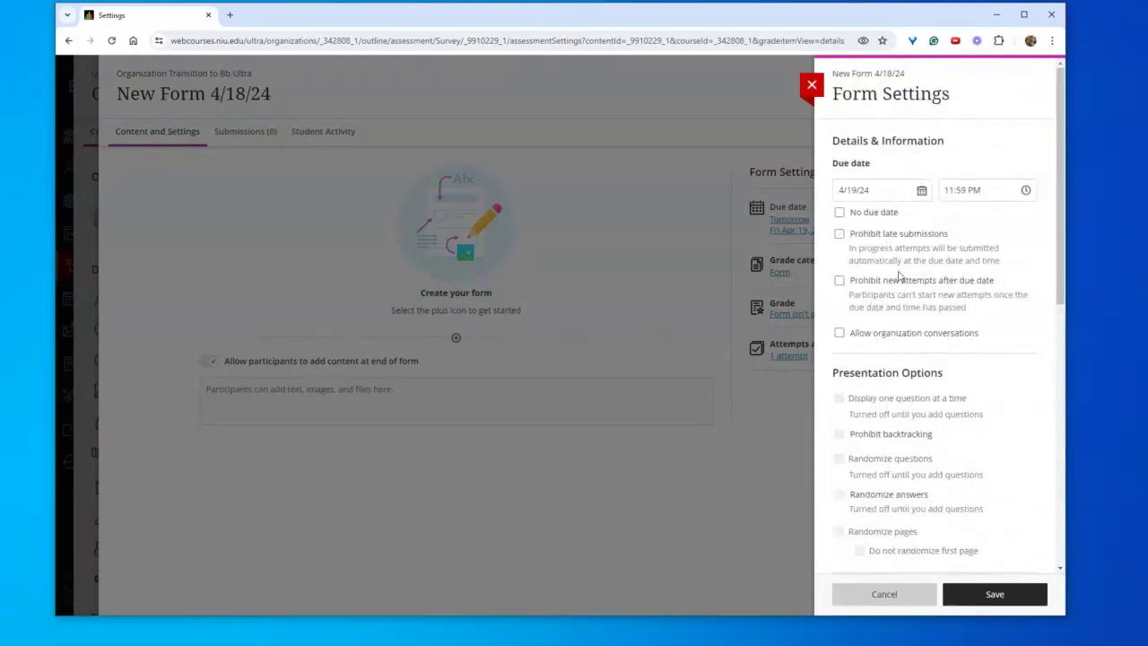
{"action": "scroll", "coordinate": [923, 335], "scroll_direction": "down", "scroll_amount": 5}
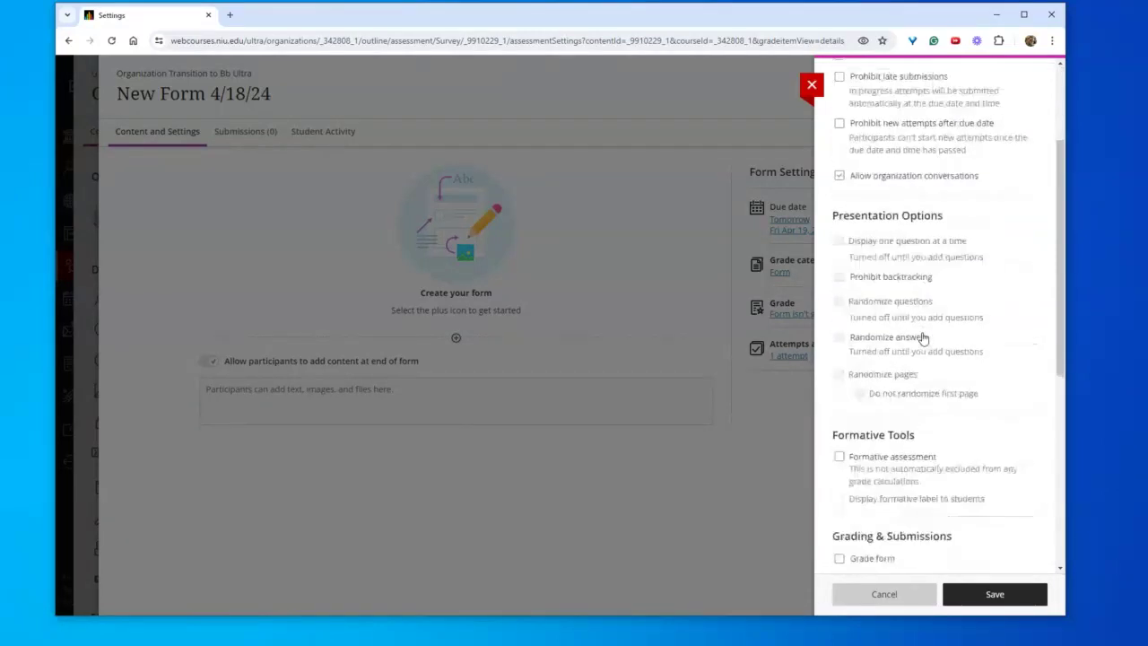
{"action": "scroll", "coordinate": [924, 337], "scroll_direction": "down", "scroll_amount": 2}
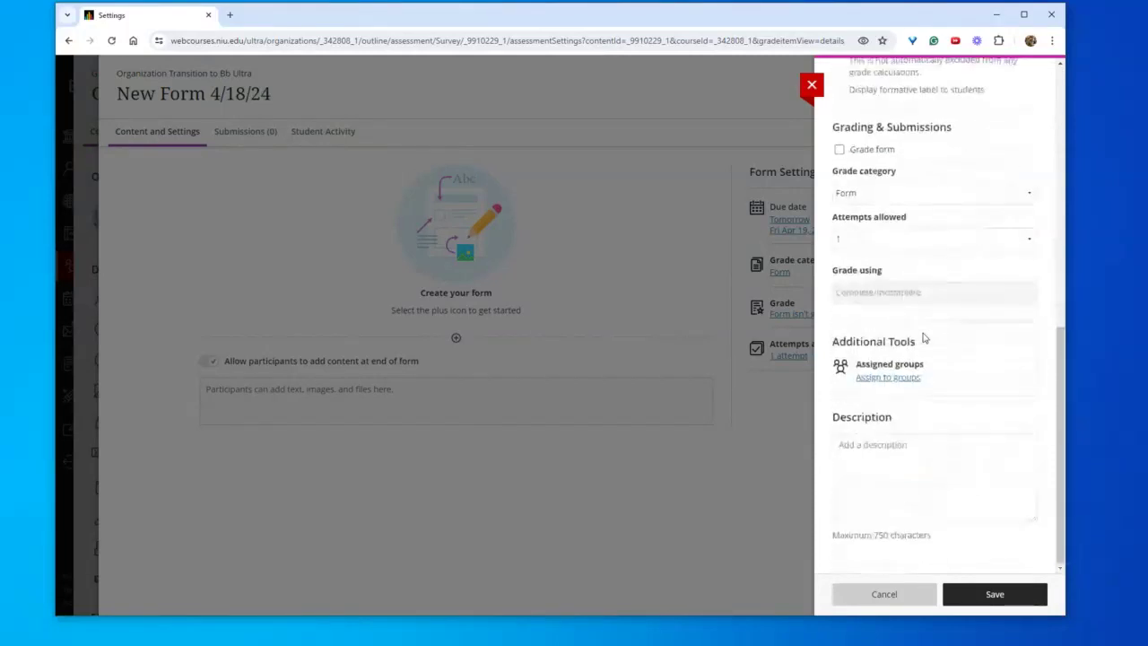
{"action": "scroll", "coordinate": [924, 338], "scroll_direction": "up", "scroll_amount": 2}
{"action": "scroll", "coordinate": [928, 341], "scroll_direction": "up", "scroll_amount": 1}
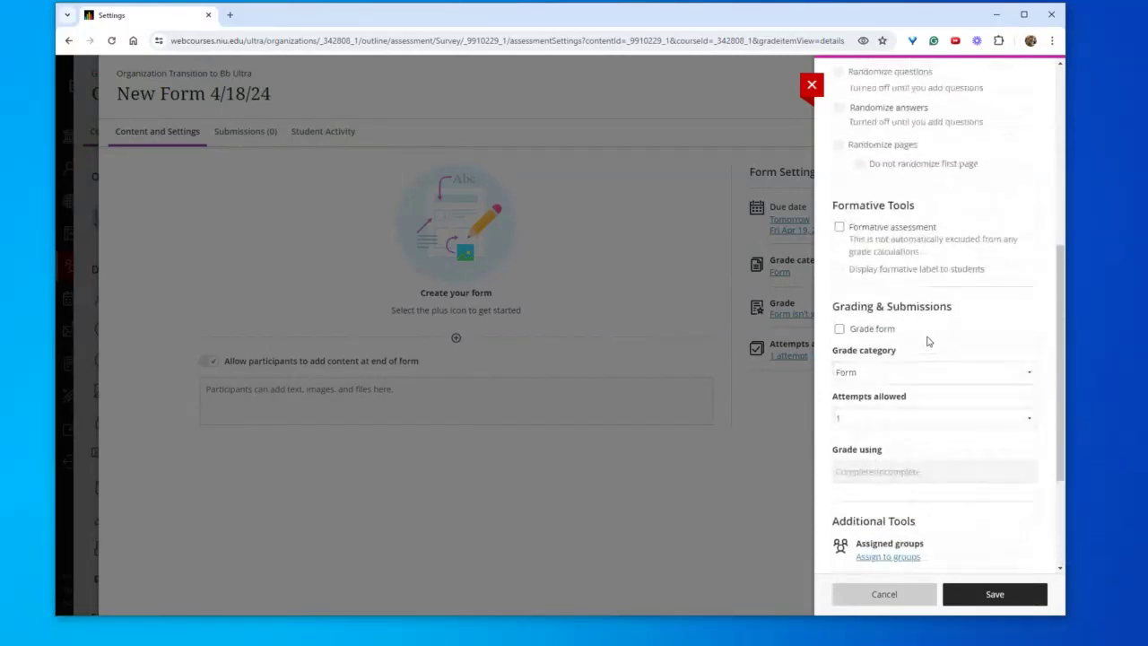
Toggle the Grade form option on and off, and close the settings and the form without saving changes
{"action": "left_click", "coordinate": [838, 330]}
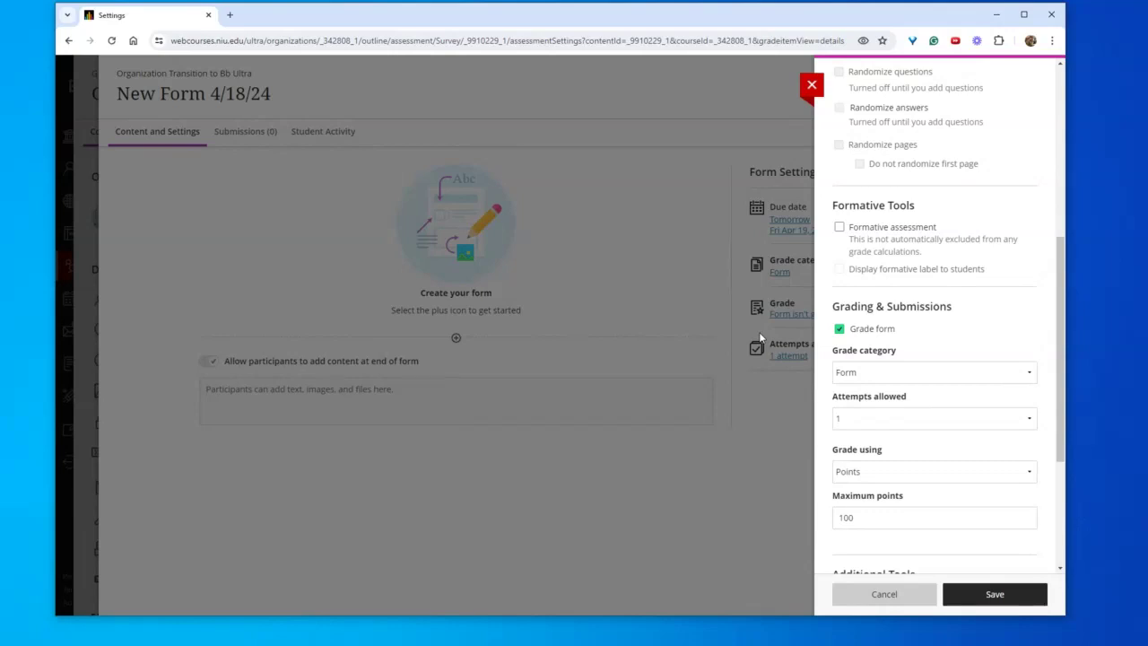
{"action": "left_click", "coordinate": [838, 330]}
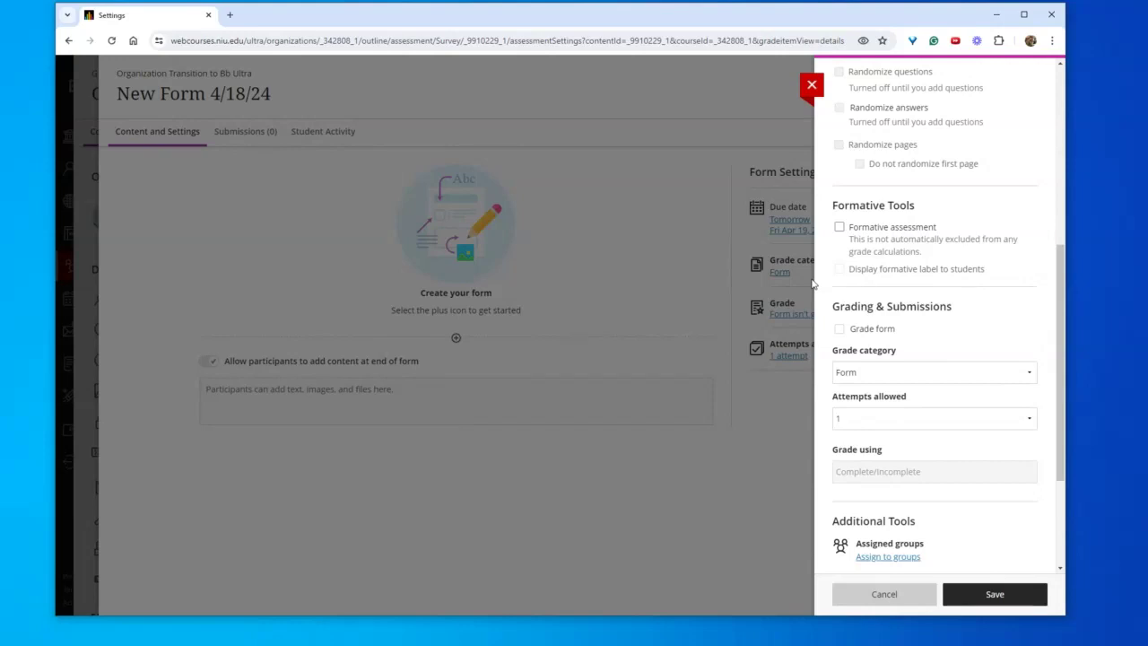
{"action": "left_click", "coordinate": [812, 85]}
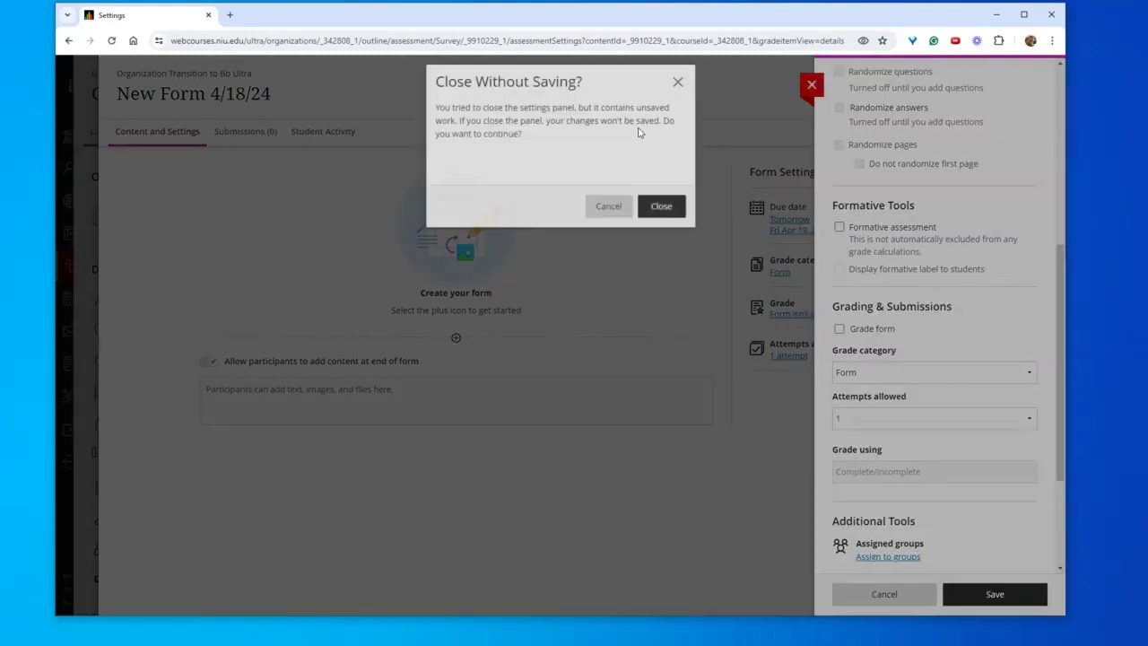
{"action": "left_click", "coordinate": [657, 212]}
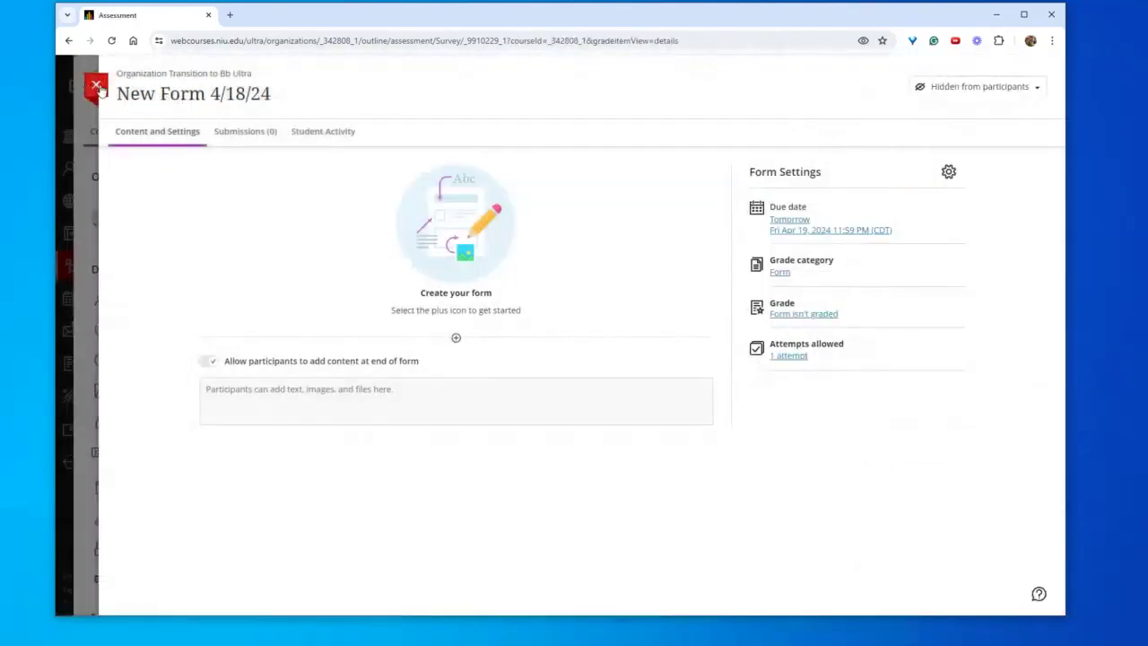
{"action": "left_click", "coordinate": [97, 87]}
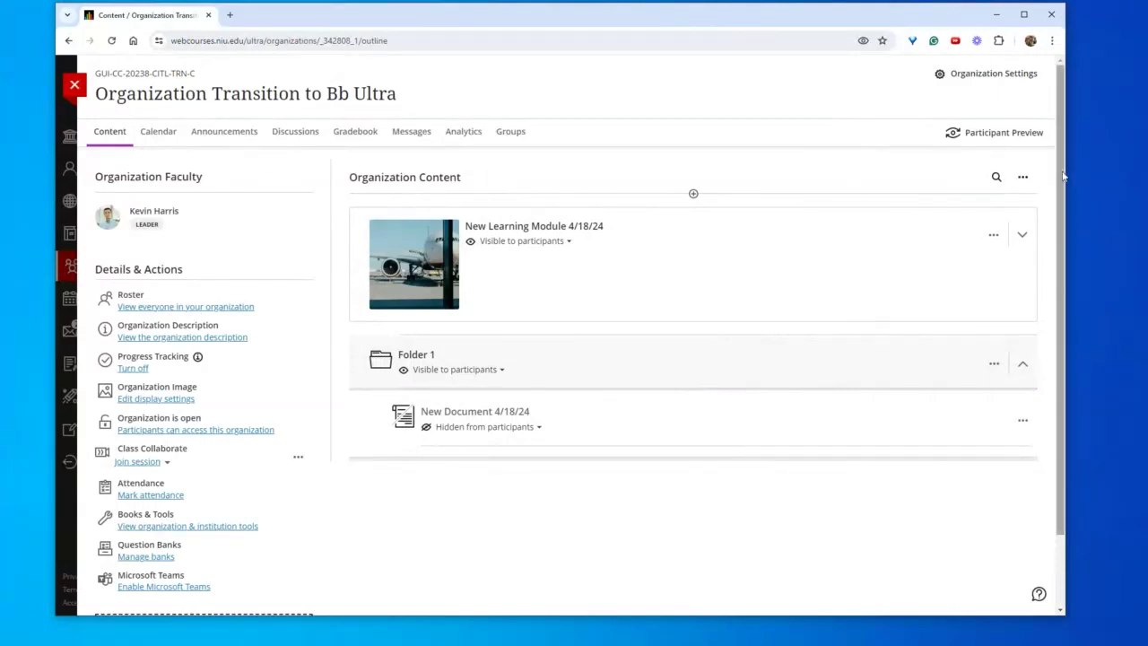
Open Batch Edit for the organization content and select both the new learning module and Folder 1
{"action": "left_click", "coordinate": [1022, 176]}
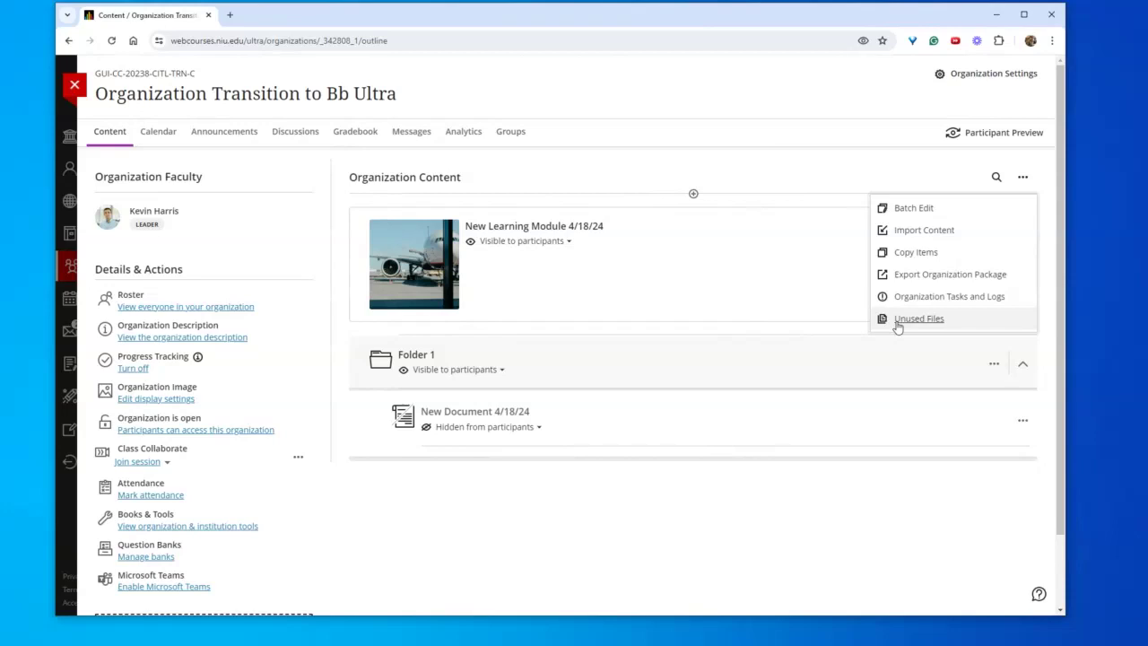
{"action": "left_click", "coordinate": [932, 216]}
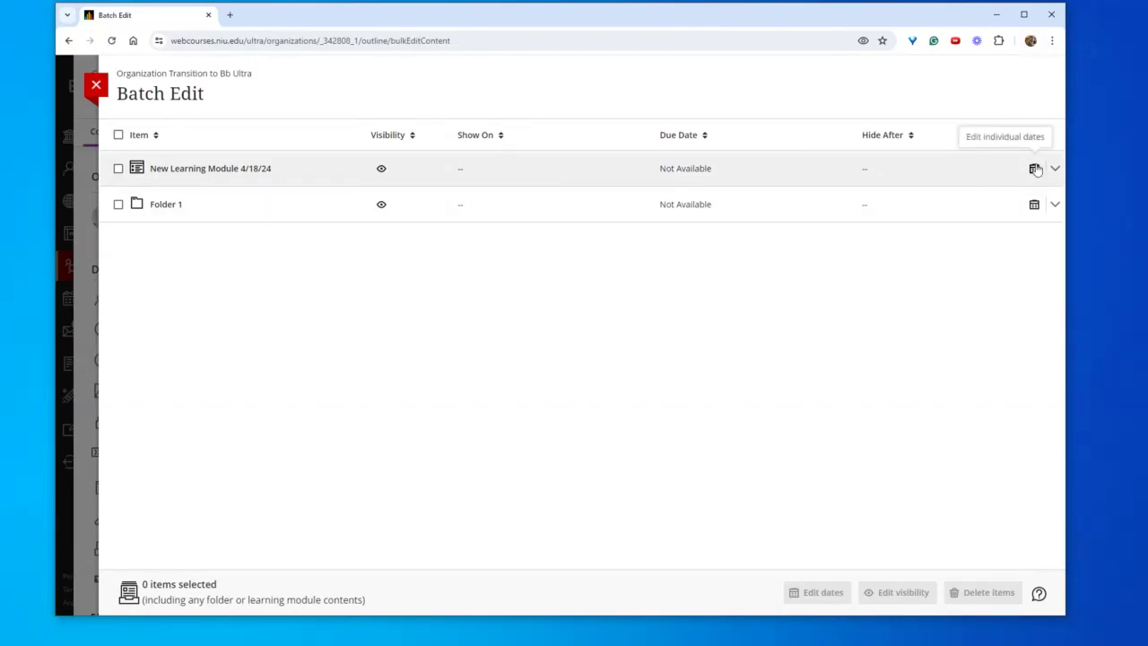
{"action": "left_click", "coordinate": [121, 179]}
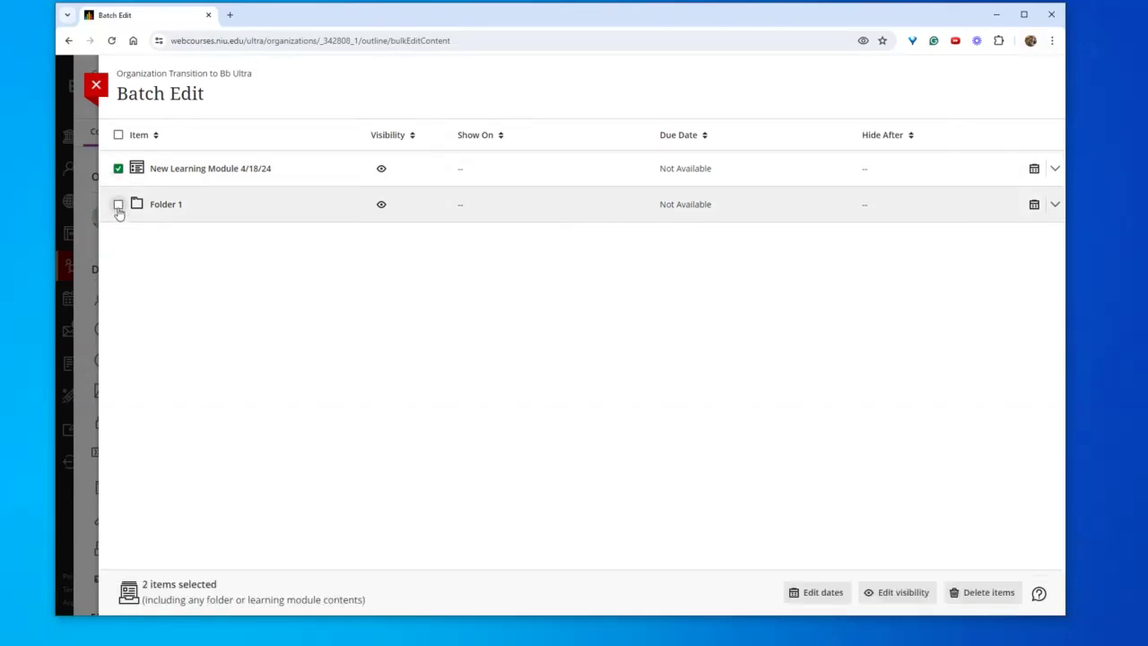
{"action": "left_click", "coordinate": [118, 206]}
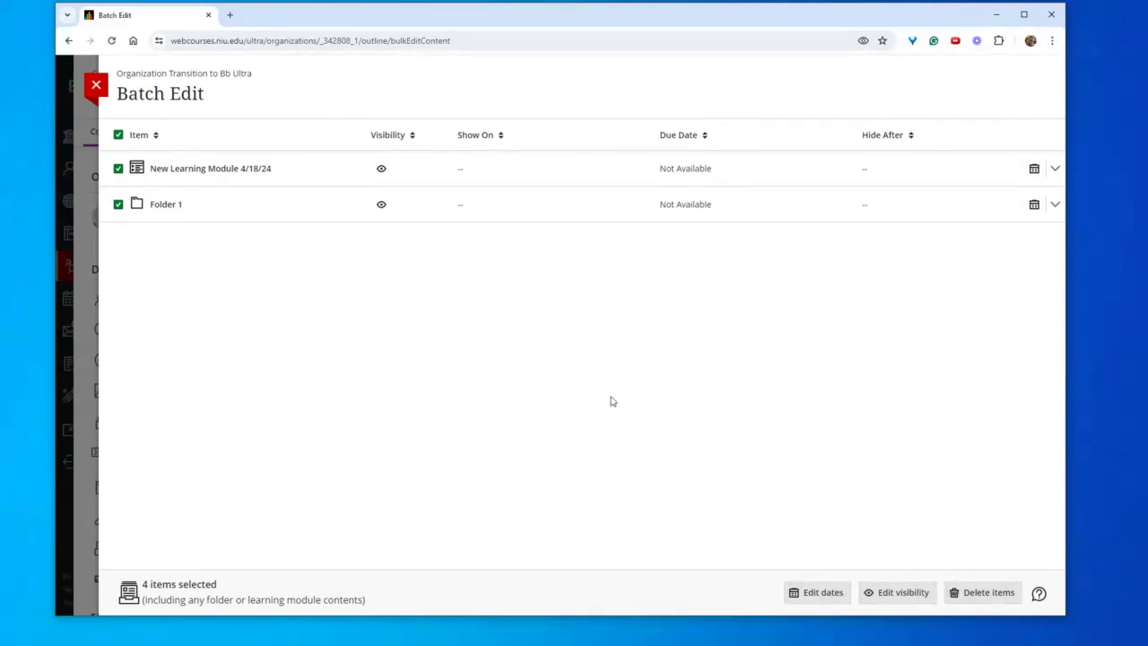
Clear the batch selection, view the individual date options of the learning module and close Batch Edit without changes
{"action": "left_click", "coordinate": [119, 205]}
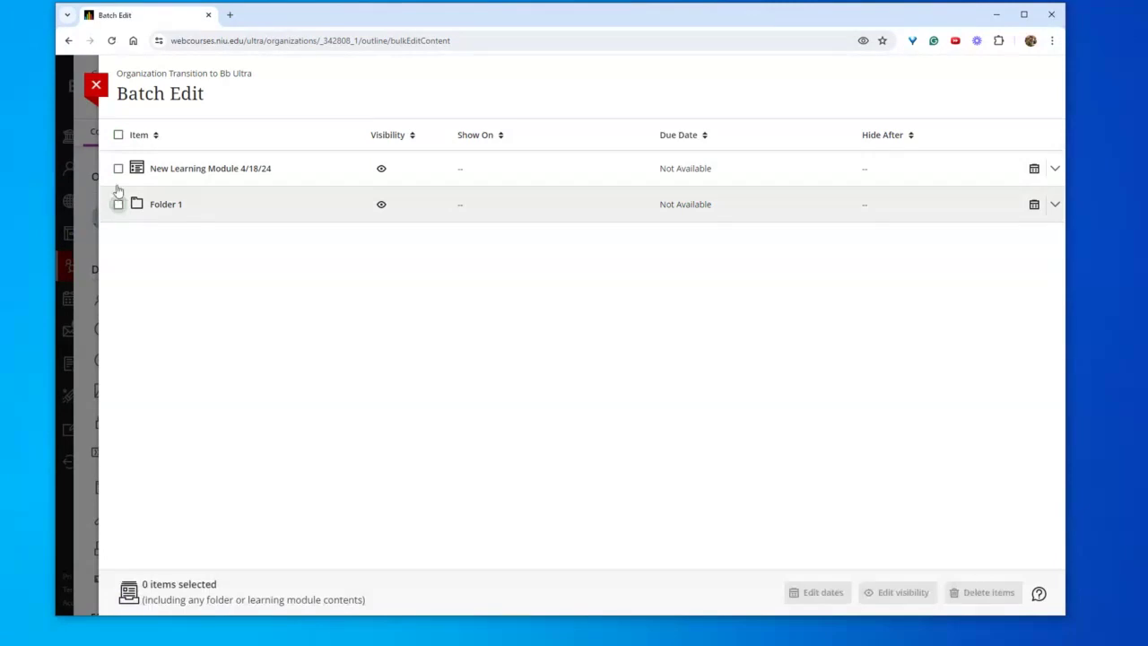
{"action": "left_click", "coordinate": [1034, 170]}
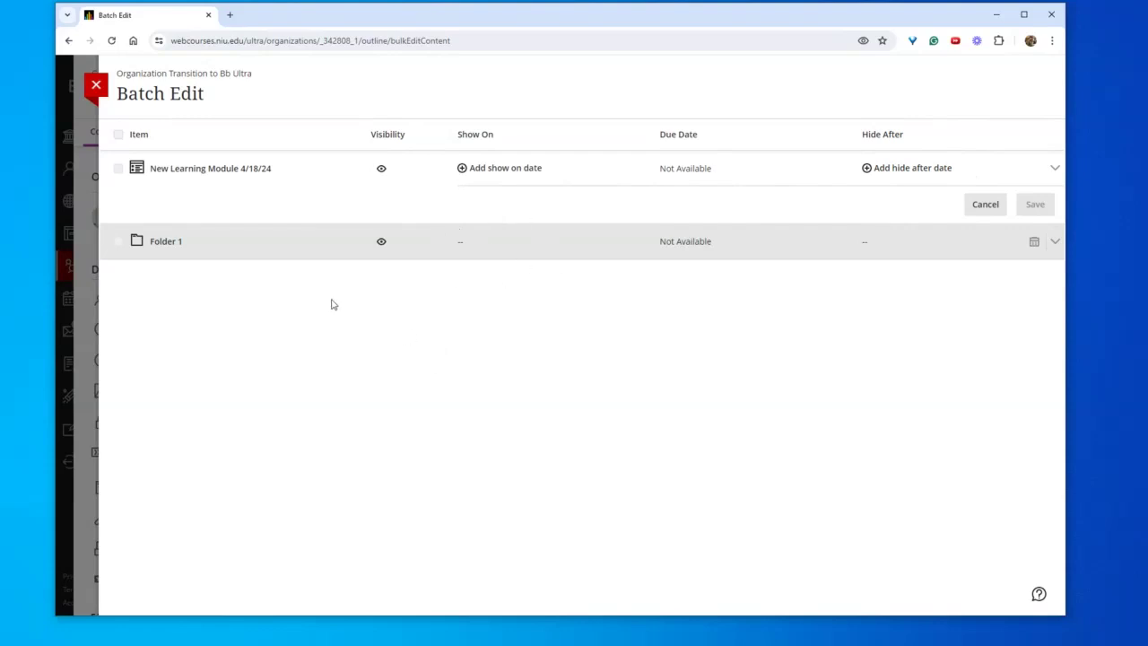
{"action": "left_click", "coordinate": [97, 87]}
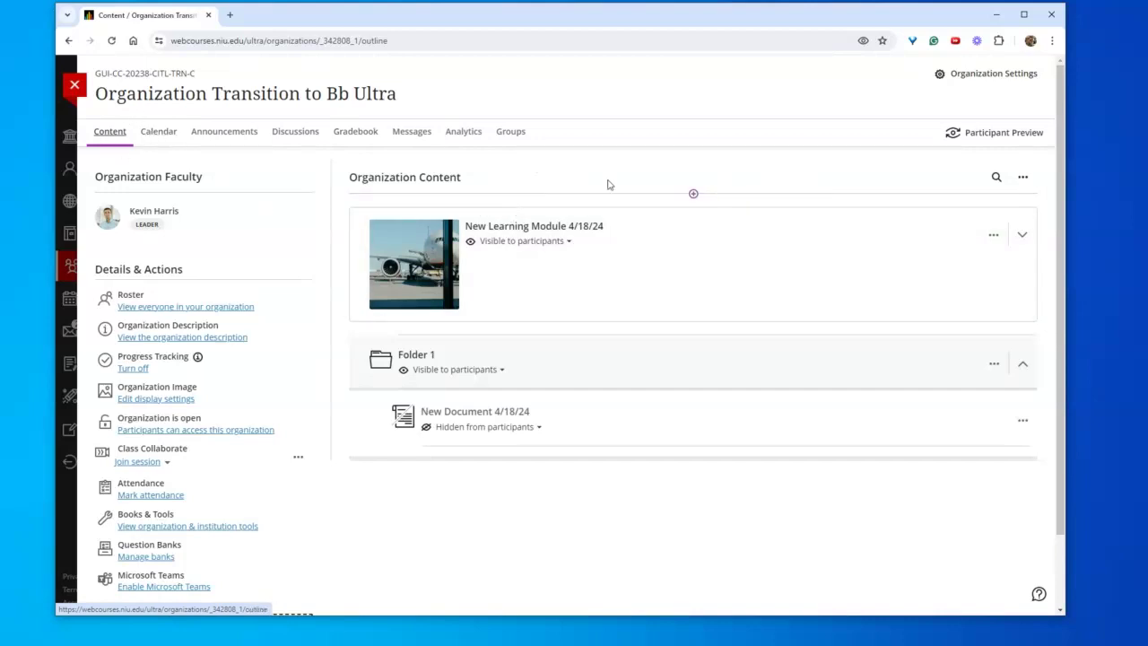
Open Copy Items for the organization and select the entire MTM 12/12 course from the courses list
{"action": "left_click", "coordinate": [1023, 180]}
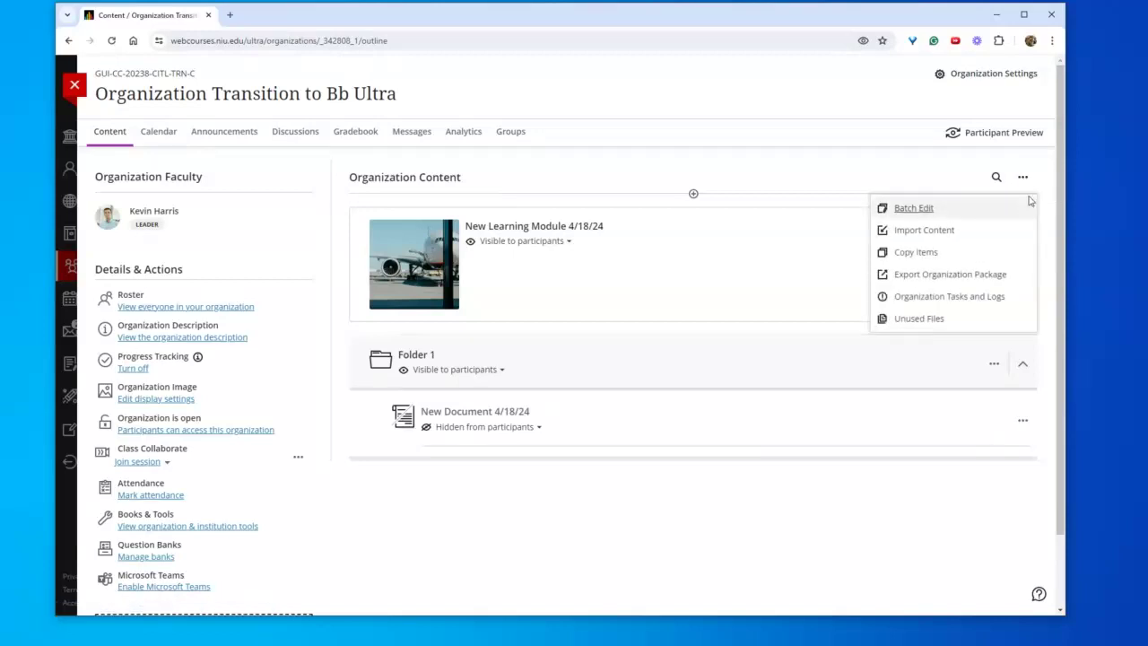
{"action": "left_click", "coordinate": [916, 253]}
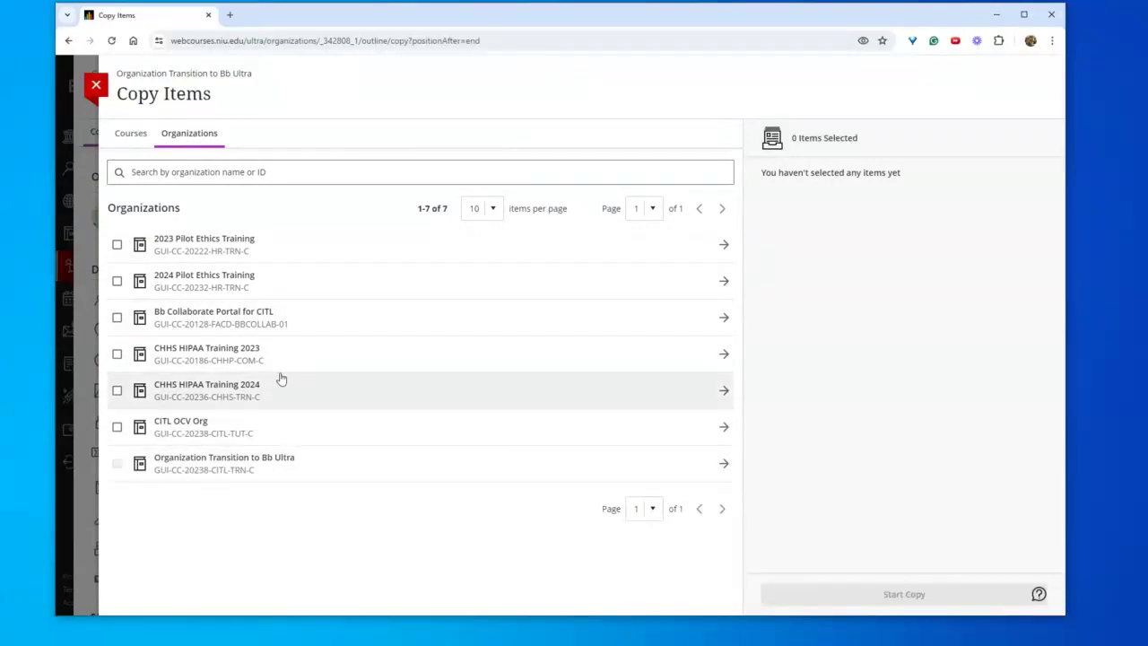
{"action": "left_click", "coordinate": [132, 136]}
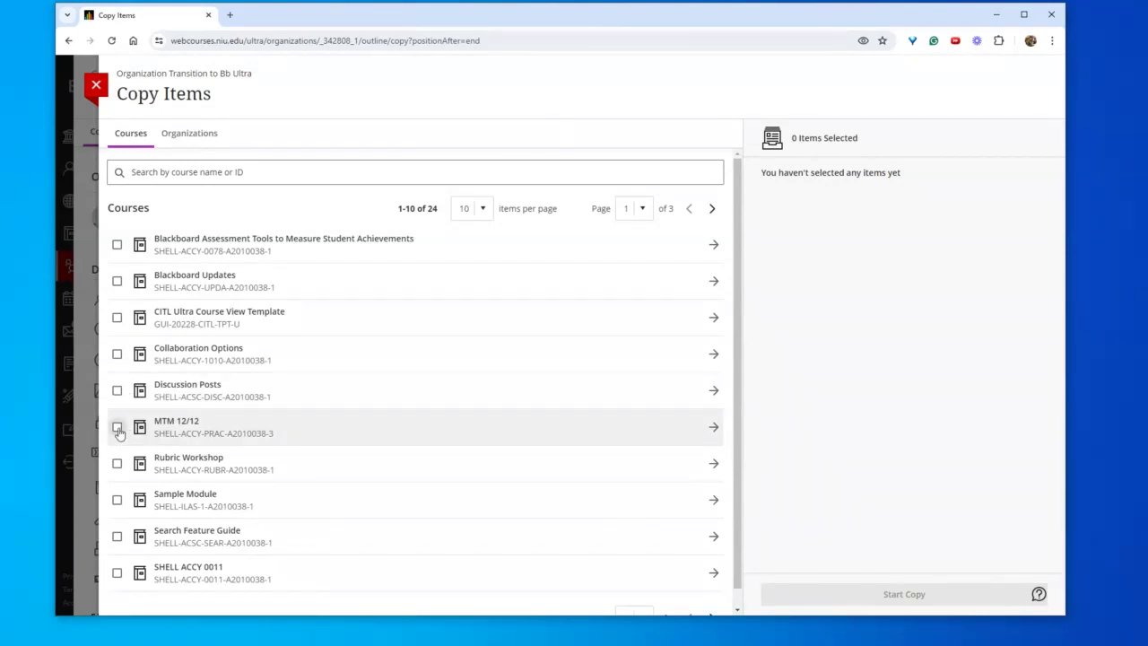
{"action": "left_click", "coordinate": [117, 429]}
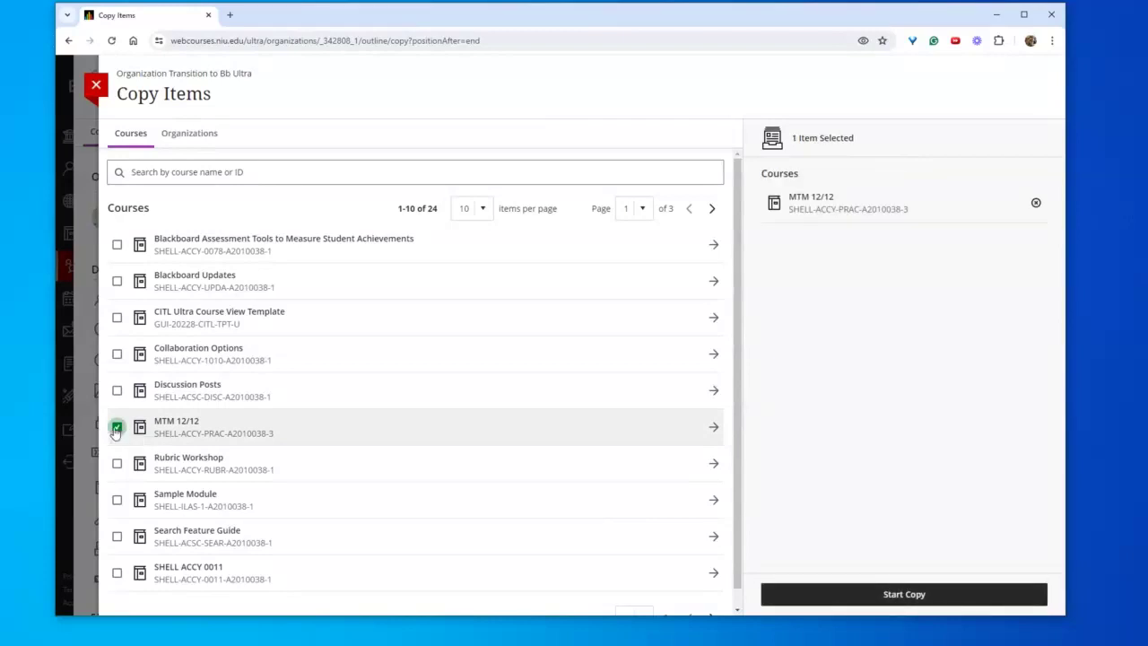
{"action": "left_click", "coordinate": [884, 597]}
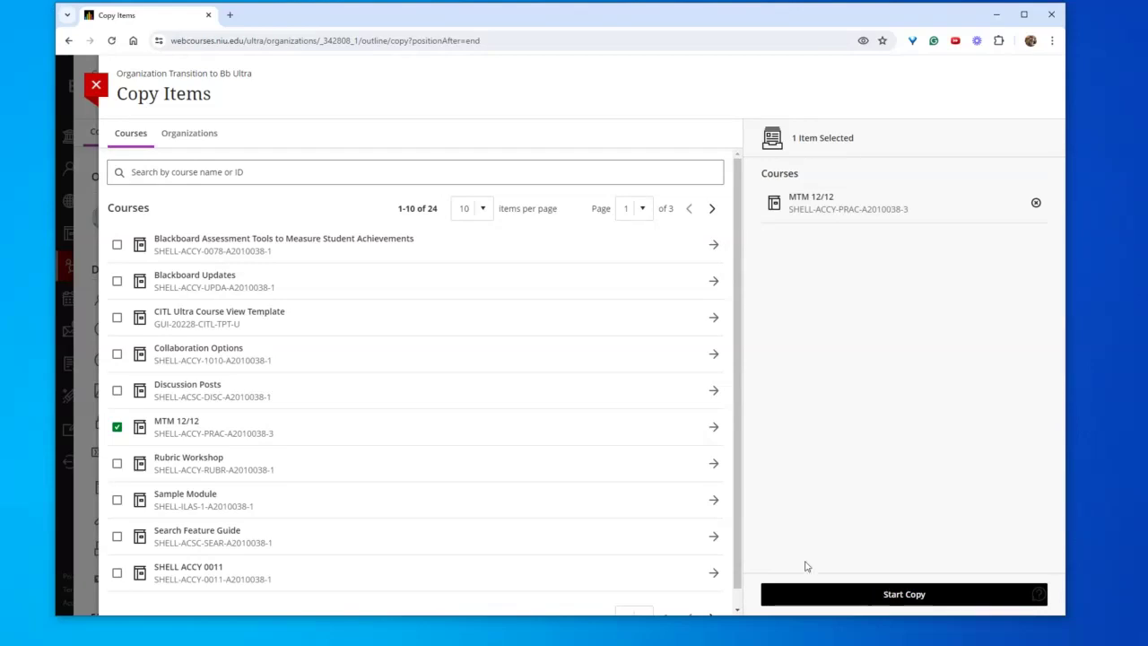
Deselect the whole MTM 12/12 course and browse its Content folder for individual items to copy
{"action": "left_click", "coordinate": [116, 427]}
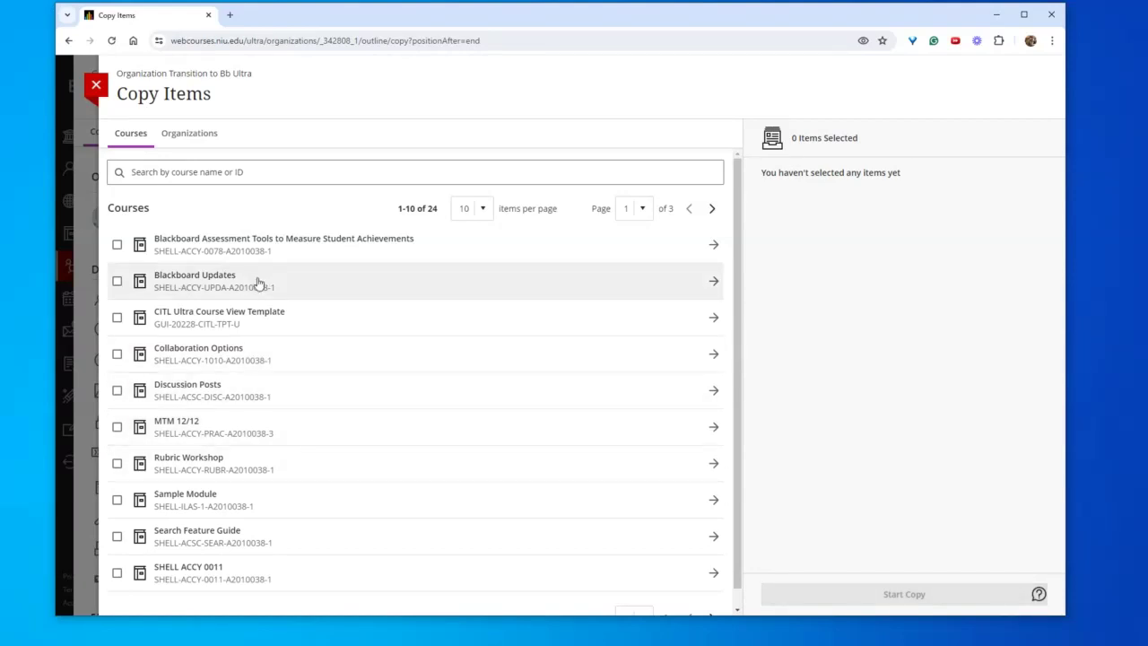
{"action": "left_click", "coordinate": [714, 428]}
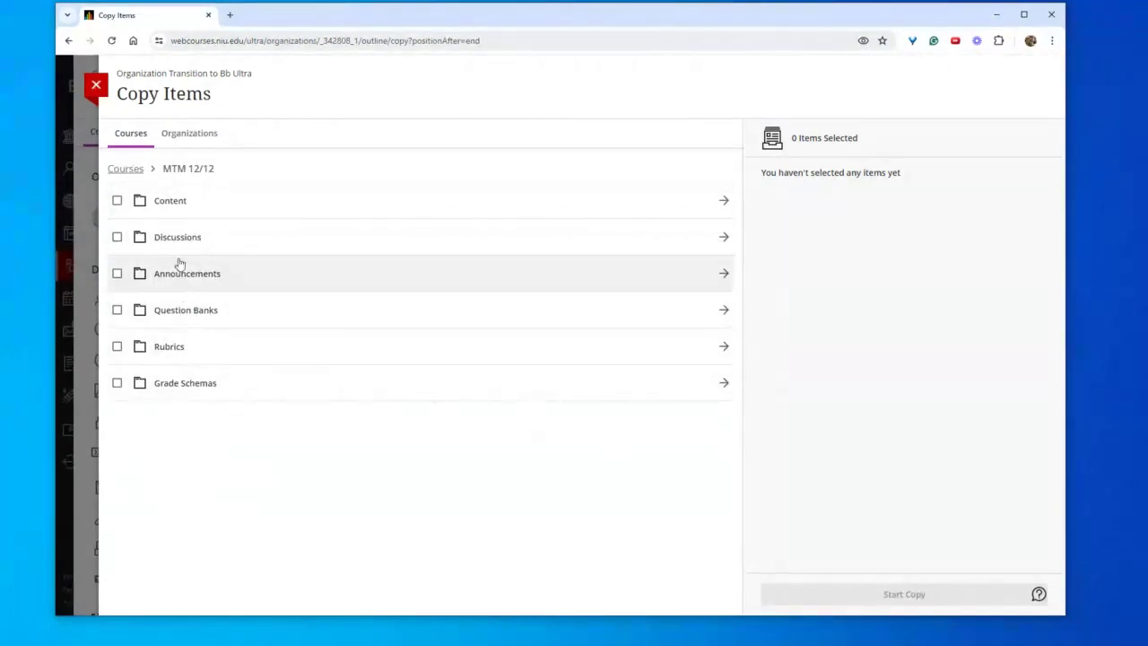
{"action": "left_click", "coordinate": [723, 201]}
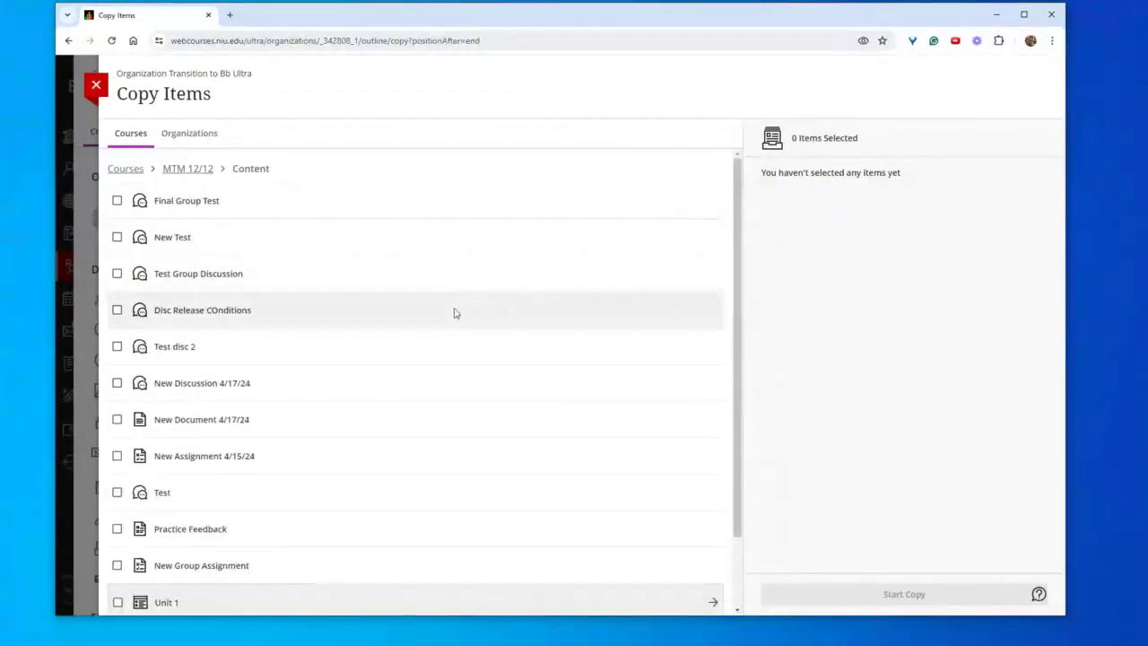
{"action": "scroll", "coordinate": [456, 313], "scroll_direction": "down", "scroll_amount": 1}
{"action": "scroll", "coordinate": [446, 376], "scroll_direction": "up", "scroll_amount": 1}
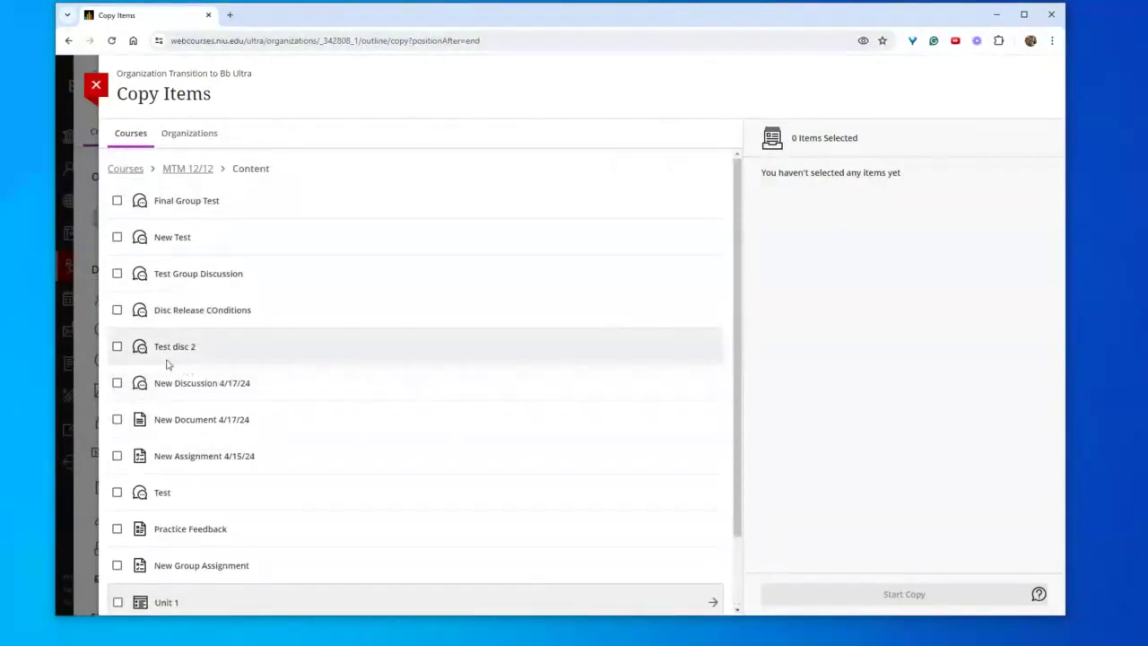
Copy Final Group Test, Practice Feedback and New Document 4/15/24 from MTM 12/12 into the organization and reload its content page
{"action": "left_click", "coordinate": [117, 201]}
{"action": "scroll", "coordinate": [114, 527], "scroll_direction": "down", "scroll_amount": 1}
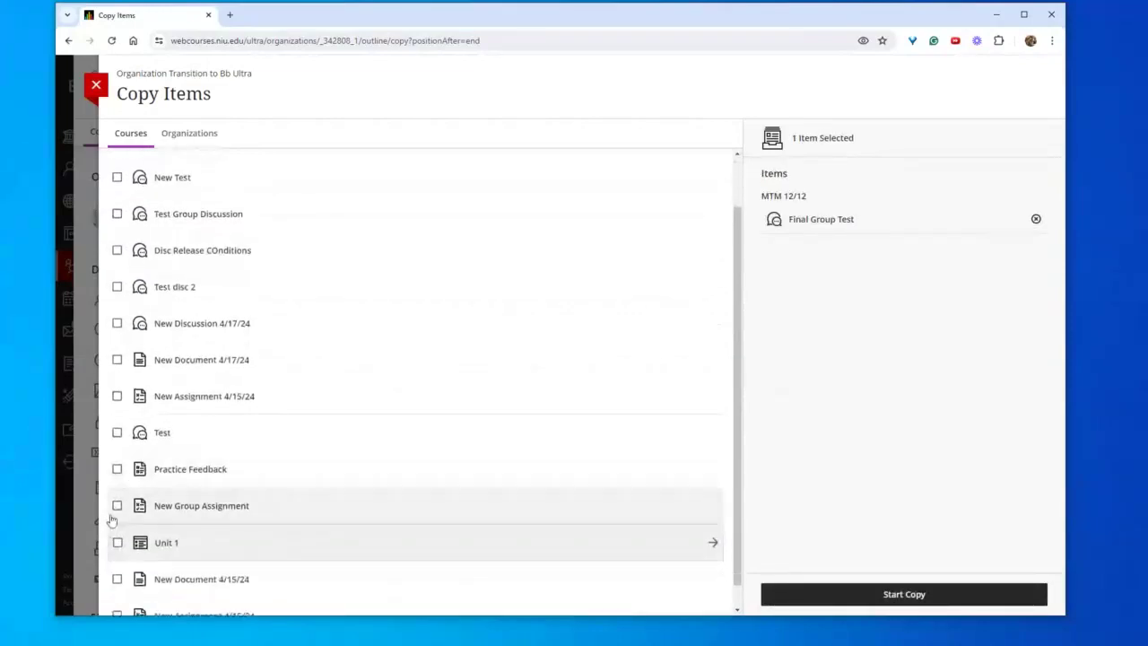
{"action": "left_click", "coordinate": [116, 469]}
{"action": "scroll", "coordinate": [148, 533], "scroll_direction": "down", "scroll_amount": 1}
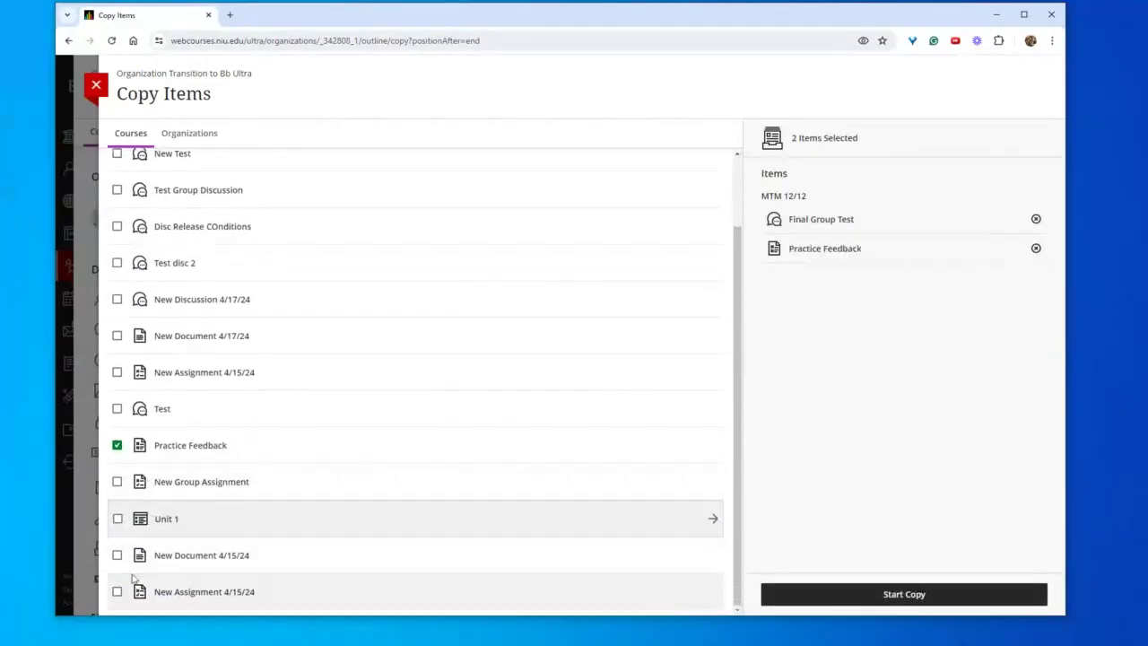
{"action": "left_click", "coordinate": [118, 555]}
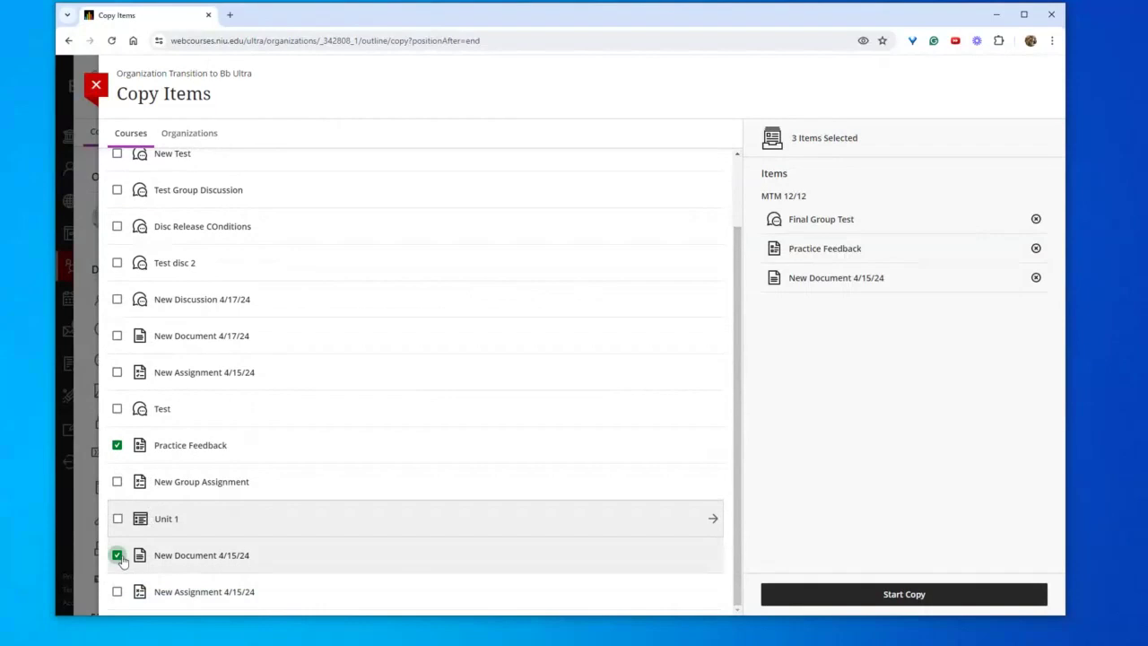
{"action": "left_click", "coordinate": [908, 597]}
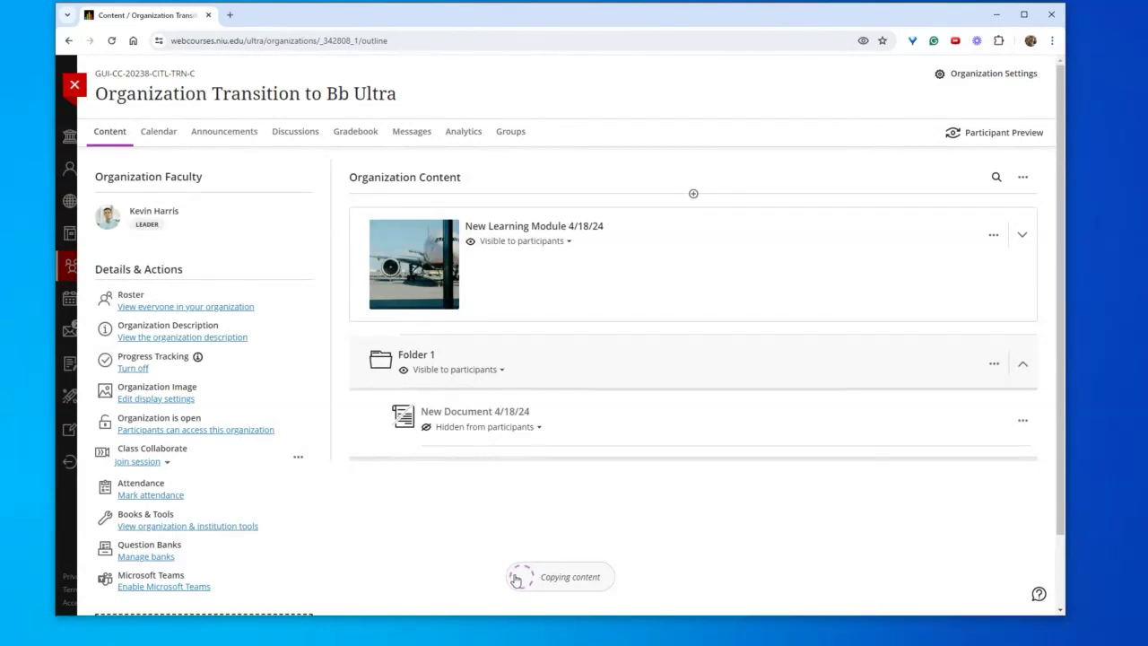
{"action": "left_click", "coordinate": [446, 41]}
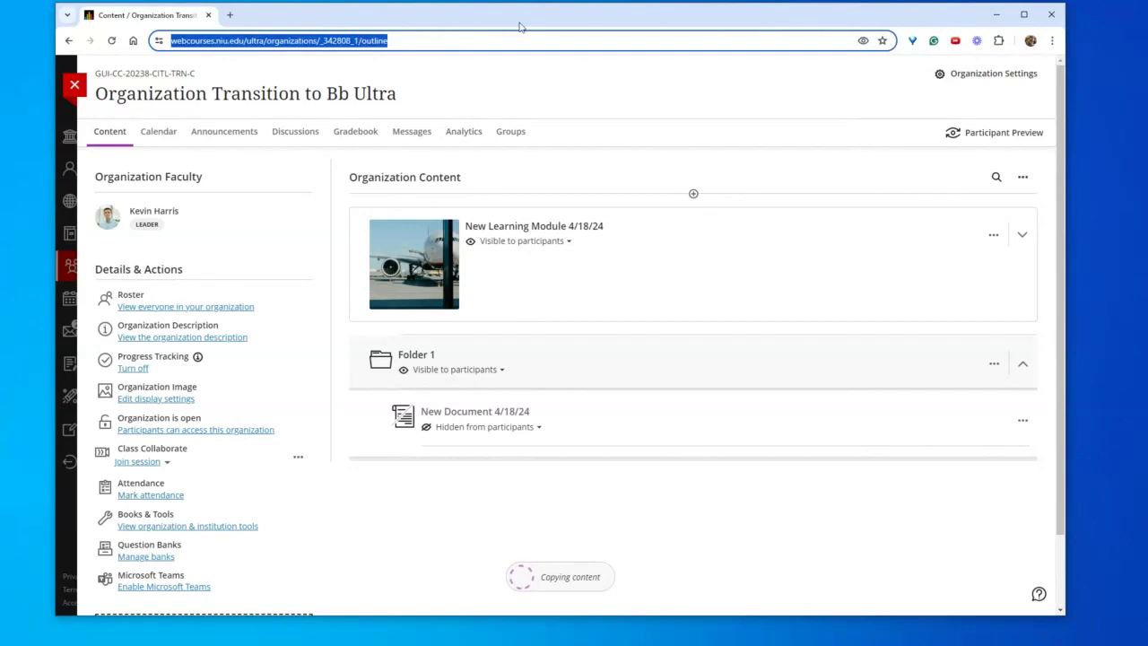
{"action": "key", "text": "Return"}
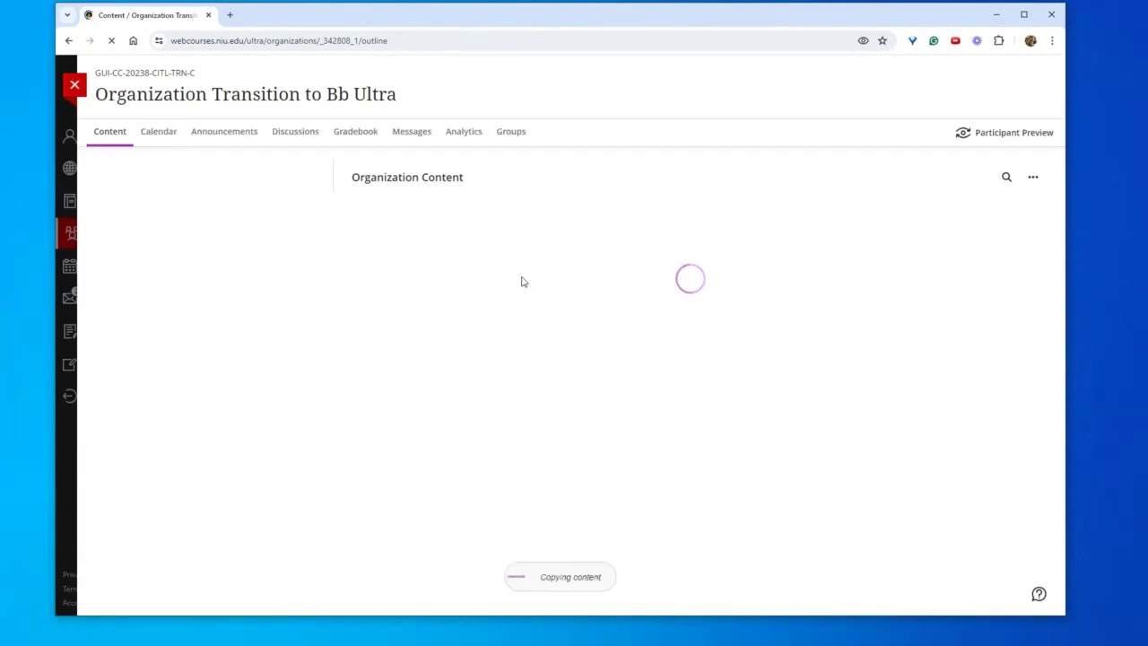
Move the copied Final Group Test, Practice Feedback and New Document 4/15/24 into Folder 1 of the organization content
{"action": "scroll", "coordinate": [533, 358], "scroll_direction": "down", "scroll_amount": 1}
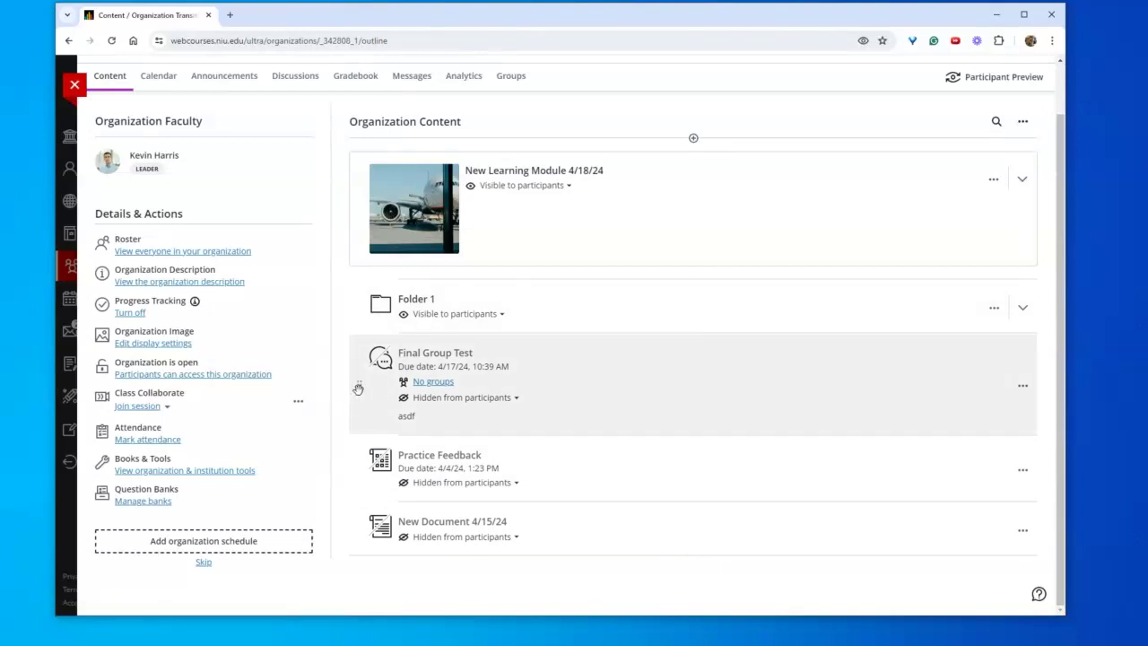
{"action": "mouse_move", "coordinate": [358, 392]}
{"action": "left_mouse_down"}
{"action": "mouse_move", "coordinate": [364, 371]}
{"action": "mouse_move", "coordinate": [363, 383]}
{"action": "left_mouse_up"}
{"action": "left_click_drag", "start_coordinate": [366, 387], "coordinate": [440, 361]}
{"action": "left_click_drag", "start_coordinate": [466, 447], "coordinate": [418, 445]}
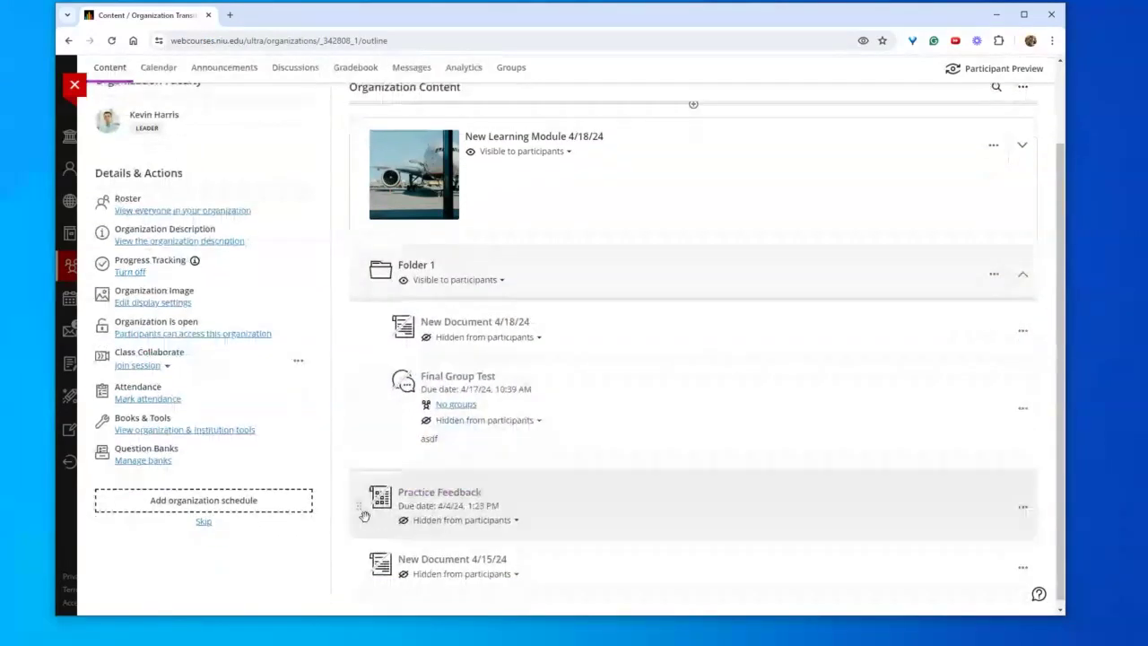
{"action": "left_click_drag", "start_coordinate": [365, 511], "coordinate": [400, 479]}
{"action": "left_click_drag", "start_coordinate": [360, 563], "coordinate": [456, 528]}
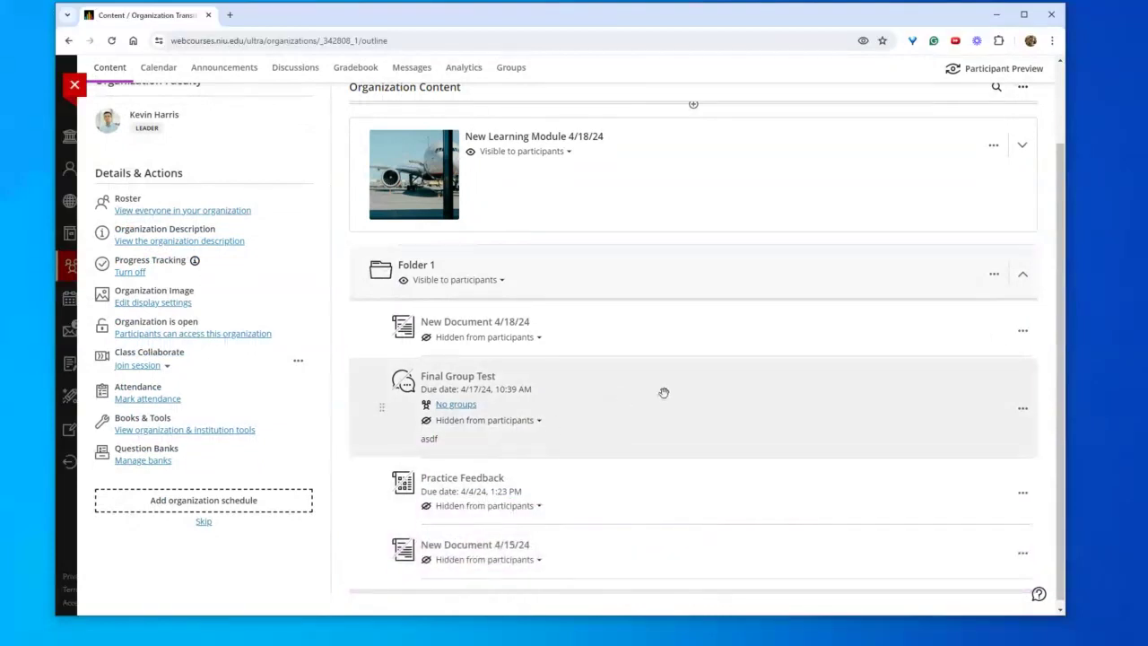
Open the Final Group Test discussion for editing, view its visibility options and close it without changes
{"action": "scroll", "coordinate": [849, 337], "scroll_direction": "up", "scroll_amount": 1}
{"action": "scroll", "coordinate": [654, 448], "scroll_direction": "down", "scroll_amount": 1}
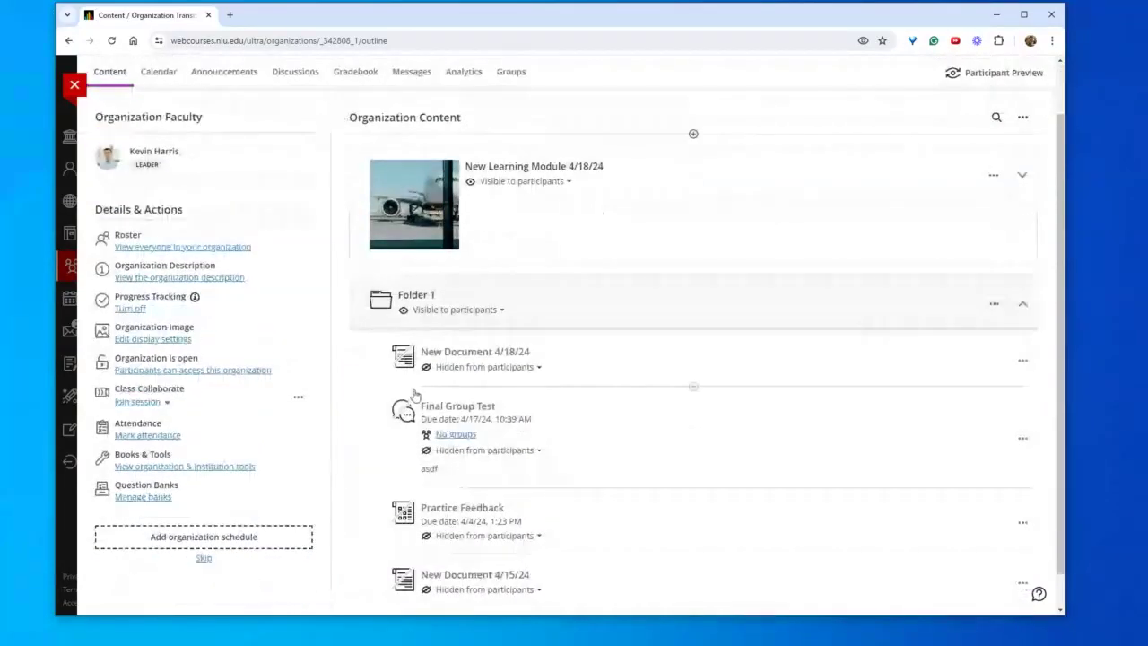
{"action": "left_click", "coordinate": [1021, 438]}
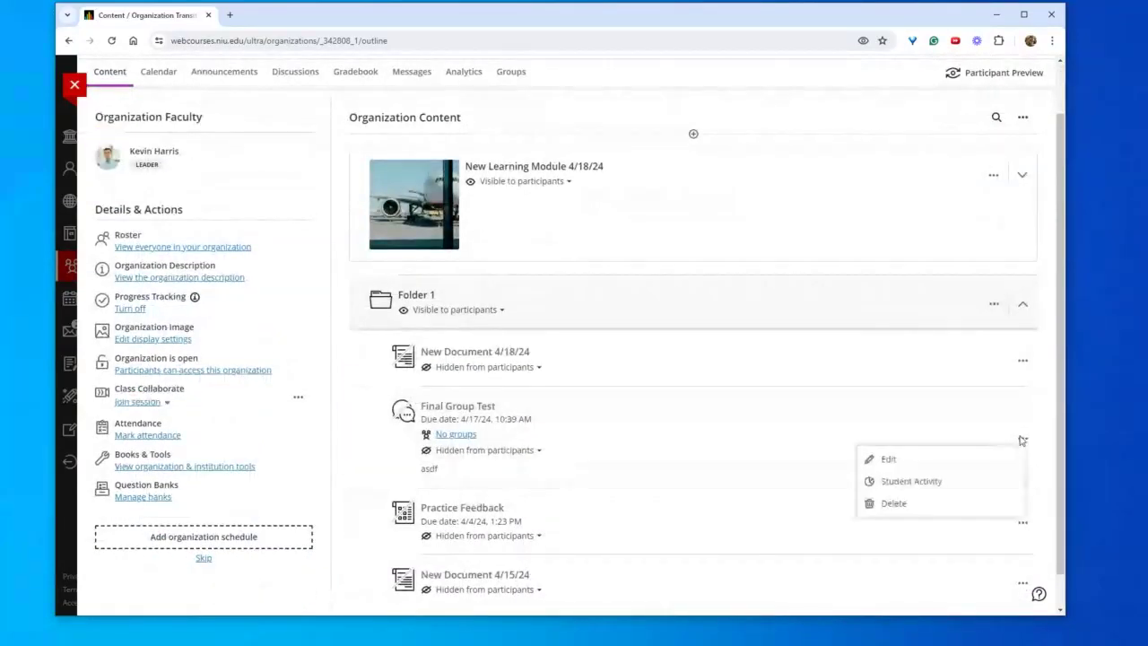
{"action": "left_click", "coordinate": [901, 465]}
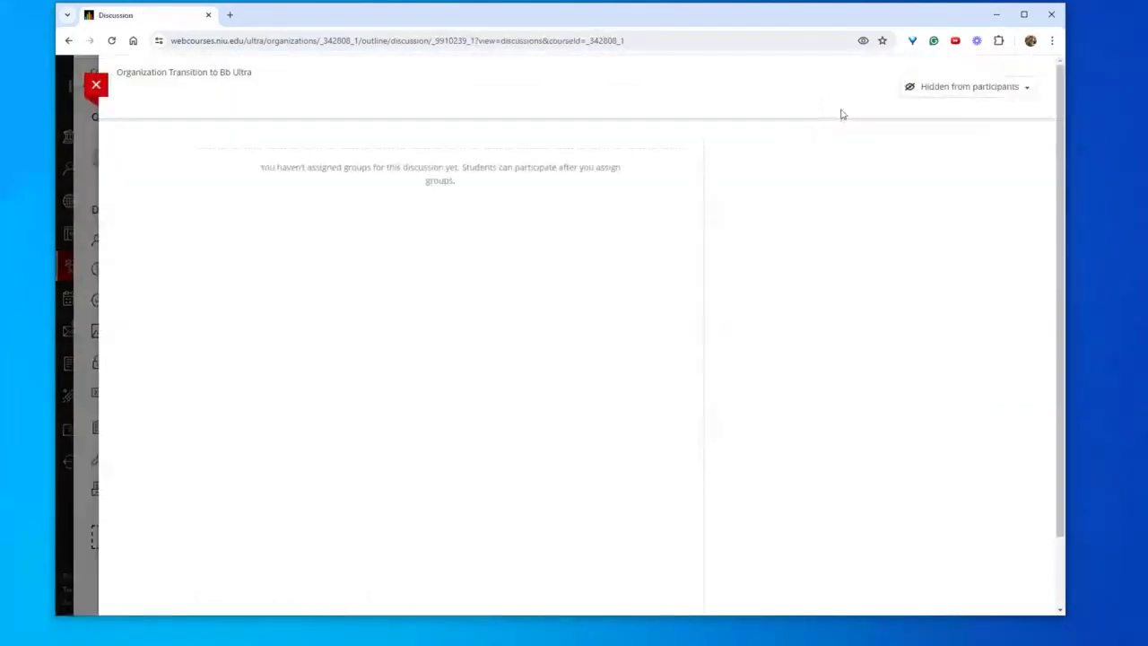
{"action": "left_click", "coordinate": [946, 87]}
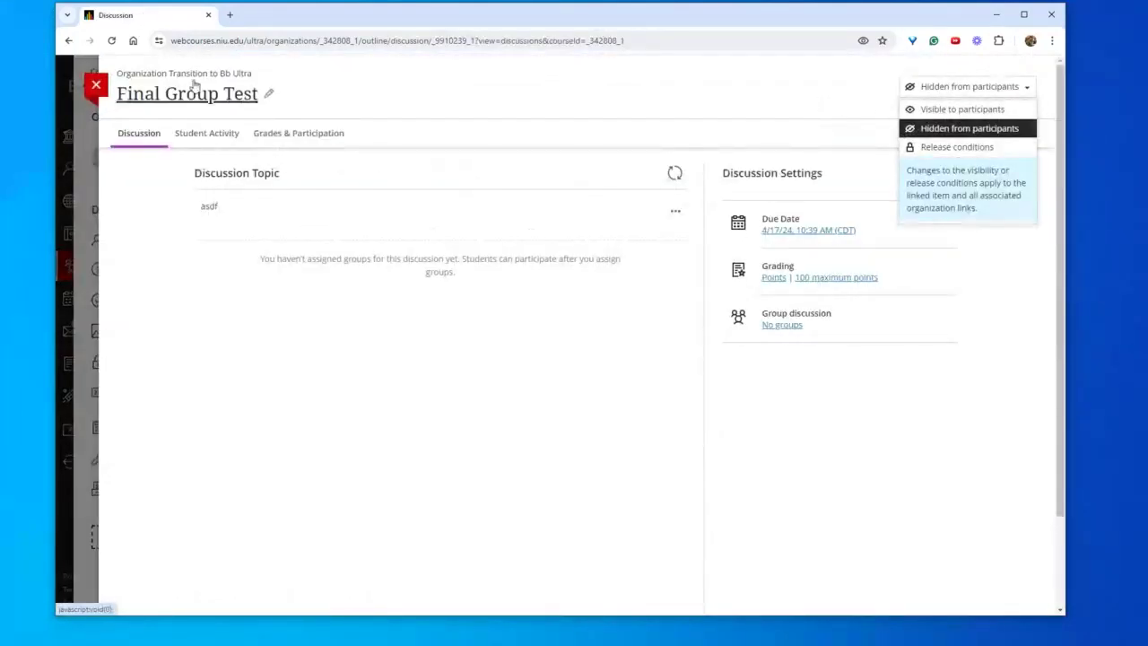
{"action": "left_click", "coordinate": [96, 85]}
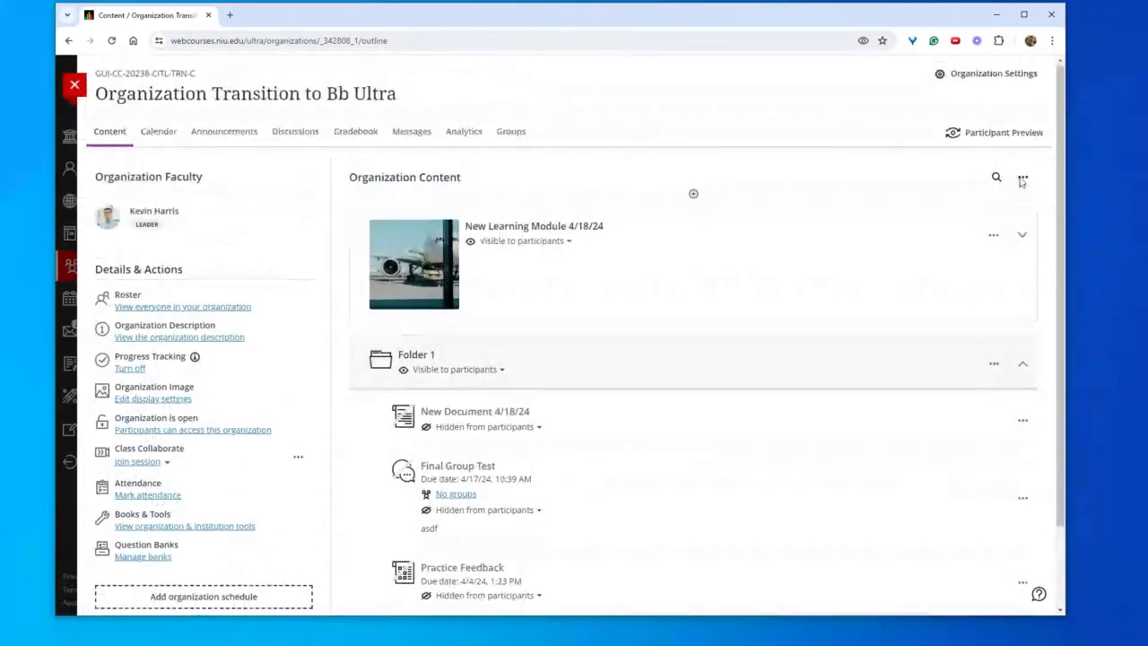
Use Batch Edit to set Folder 1 and all its contents to Visible to participants
{"action": "left_click", "coordinate": [1023, 180]}
{"action": "left_click", "coordinate": [943, 214]}
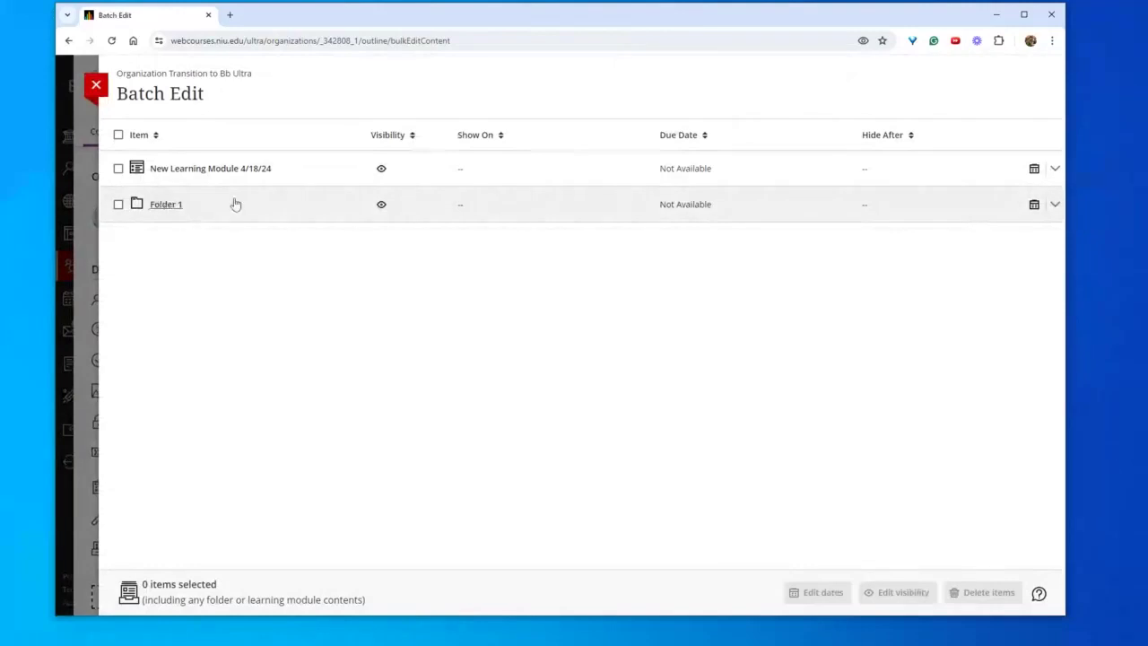
{"action": "left_click", "coordinate": [118, 204]}
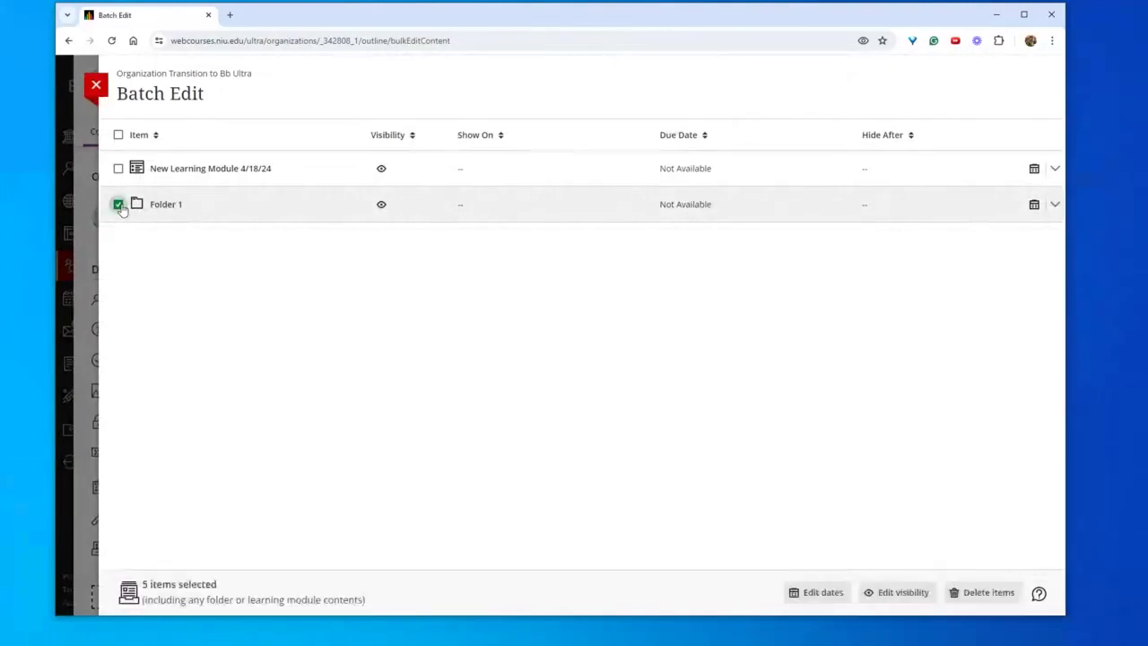
{"action": "left_click", "coordinate": [883, 593]}
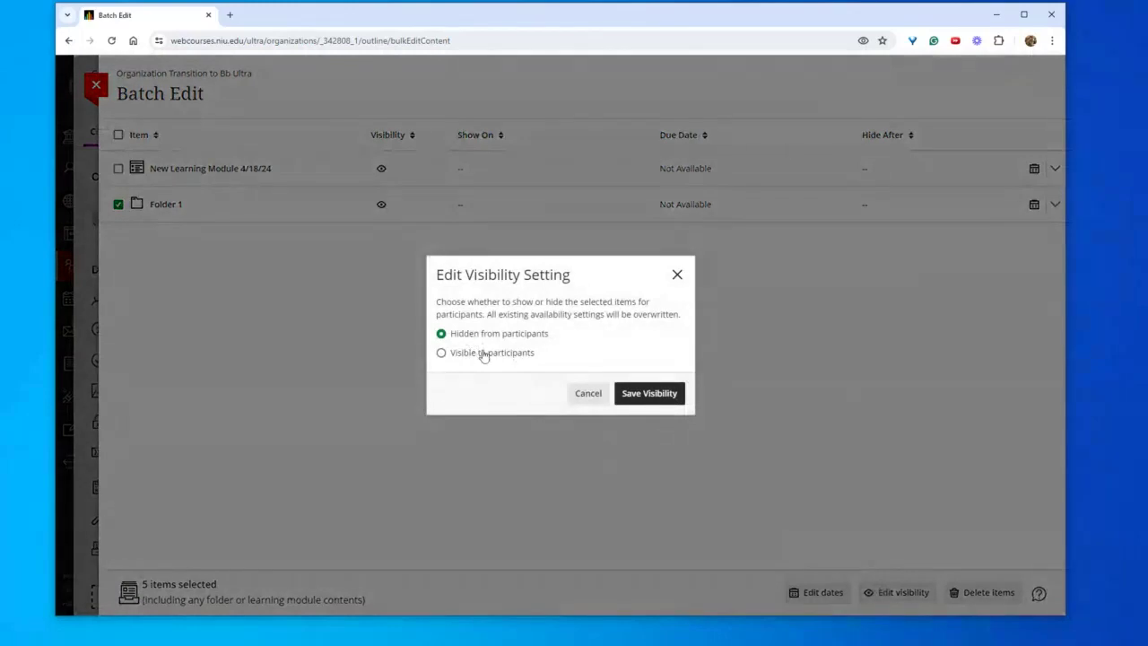
{"action": "left_click", "coordinate": [483, 355]}
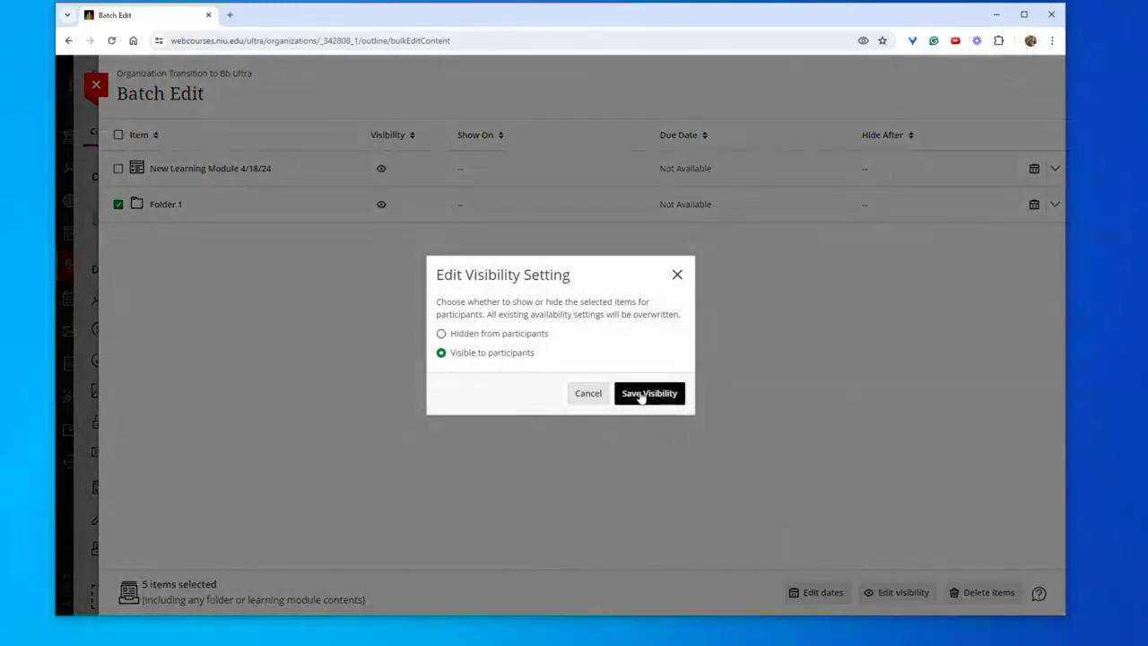
{"action": "left_click", "coordinate": [642, 394]}
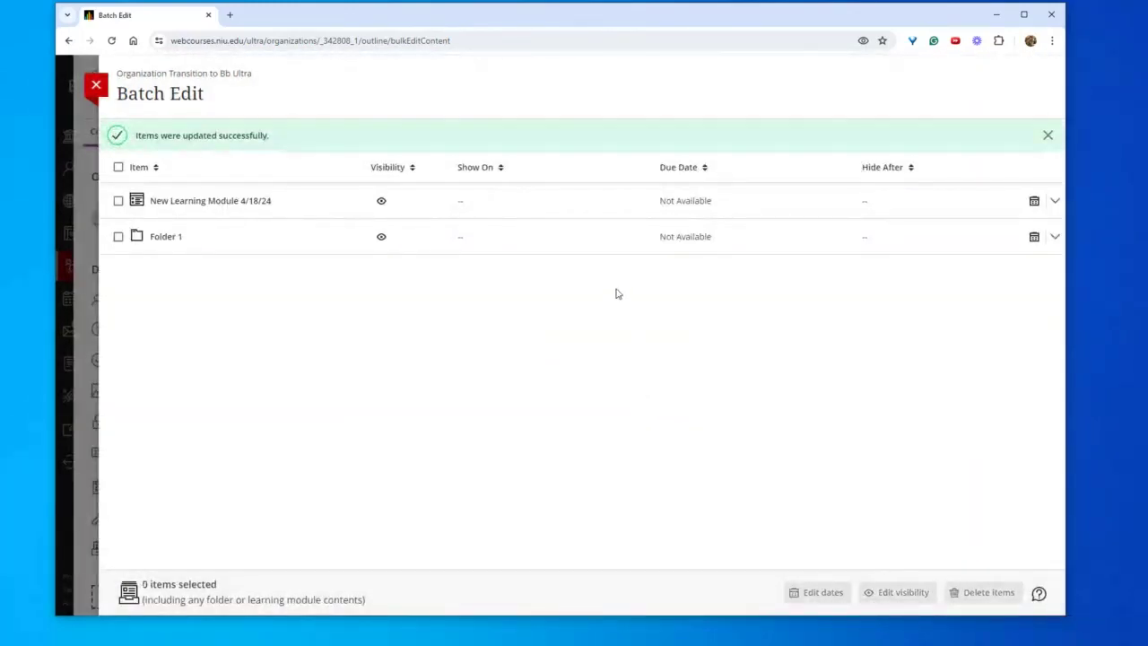
Expand Folder 1 in Batch Edit, view the individual date settings of Final Group Test and close without changes
{"action": "left_click", "coordinate": [1055, 235]}
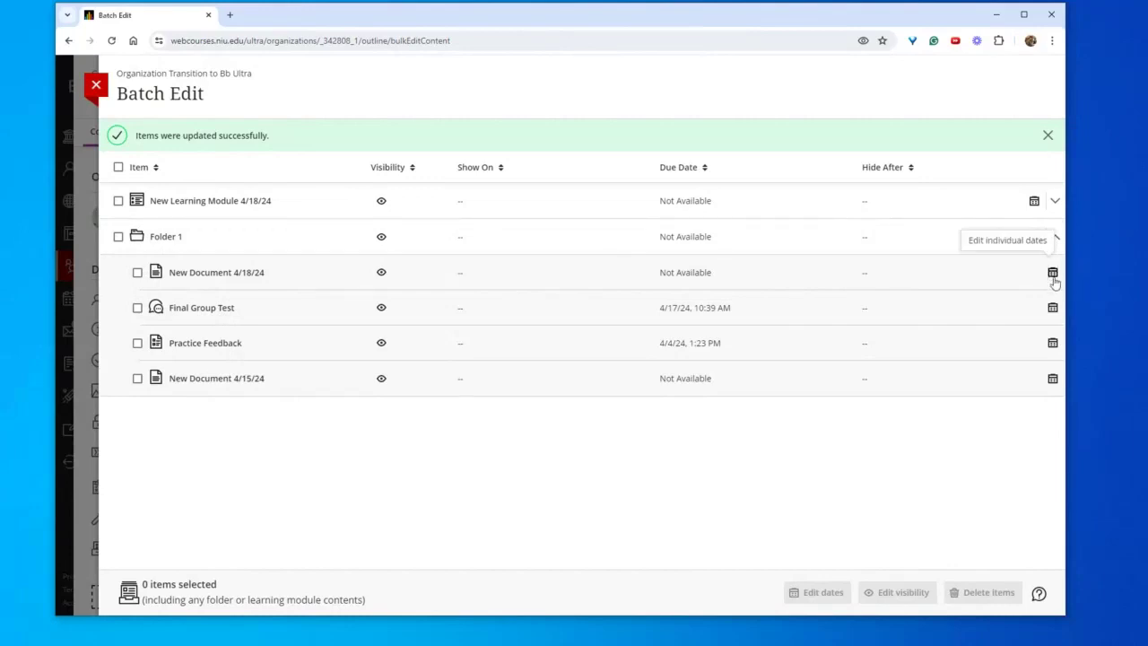
{"action": "left_click", "coordinate": [1052, 309]}
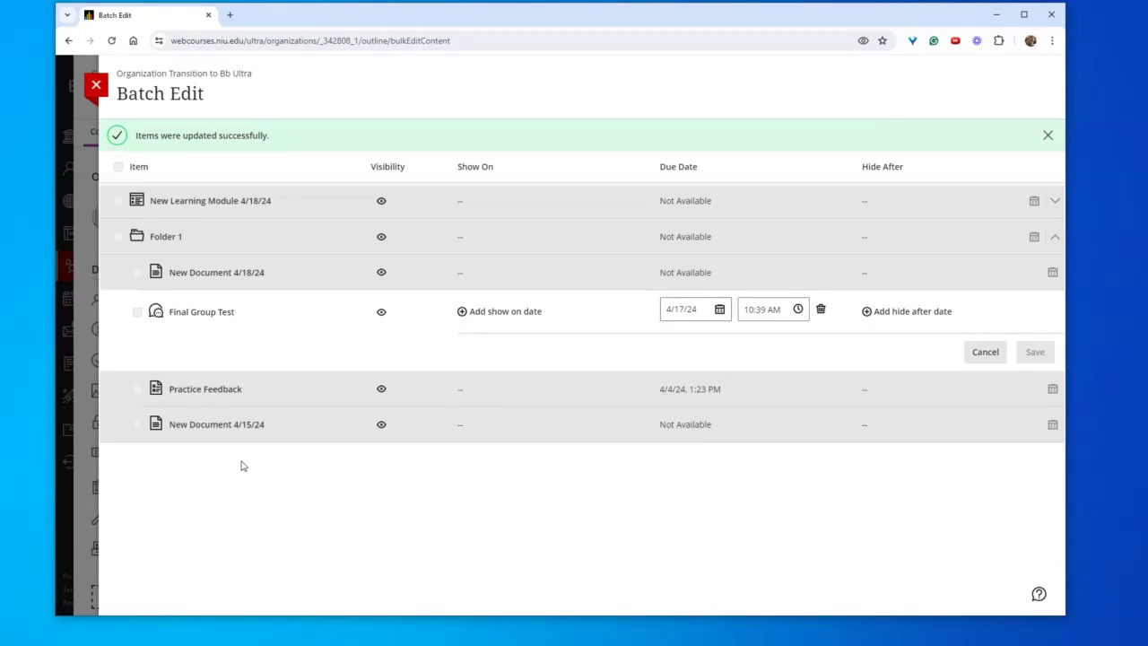
{"action": "left_click", "coordinate": [94, 85]}
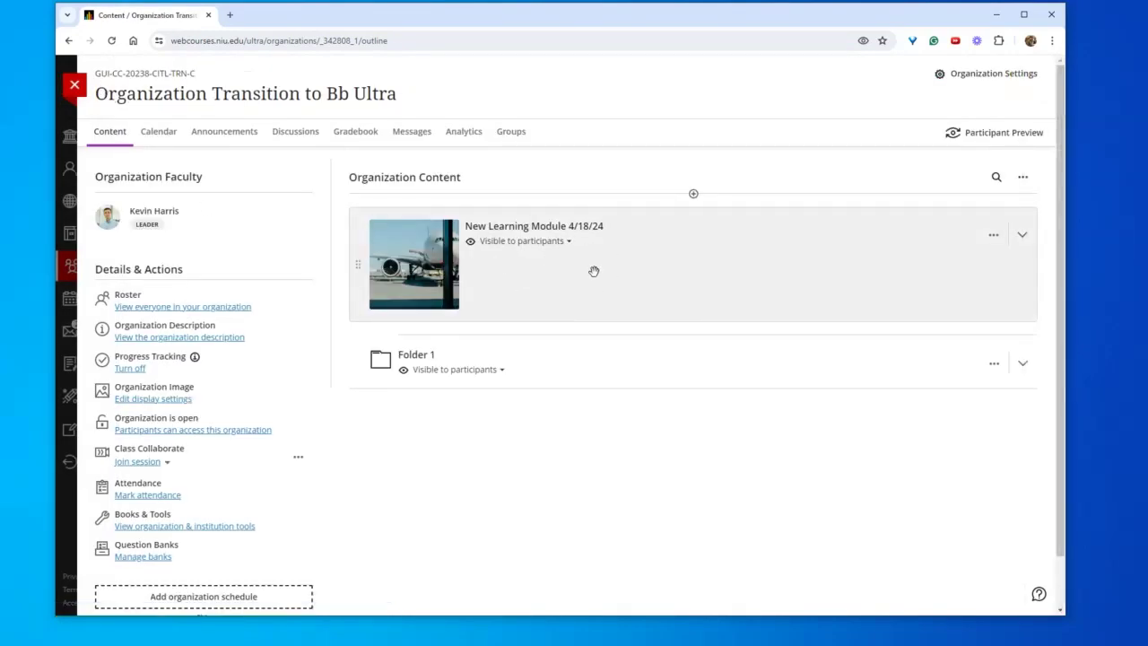
Expand the learning module and its New Folder 4/18/24, and try to move Folder 1 into that nested folder
{"action": "left_click", "coordinate": [579, 266]}
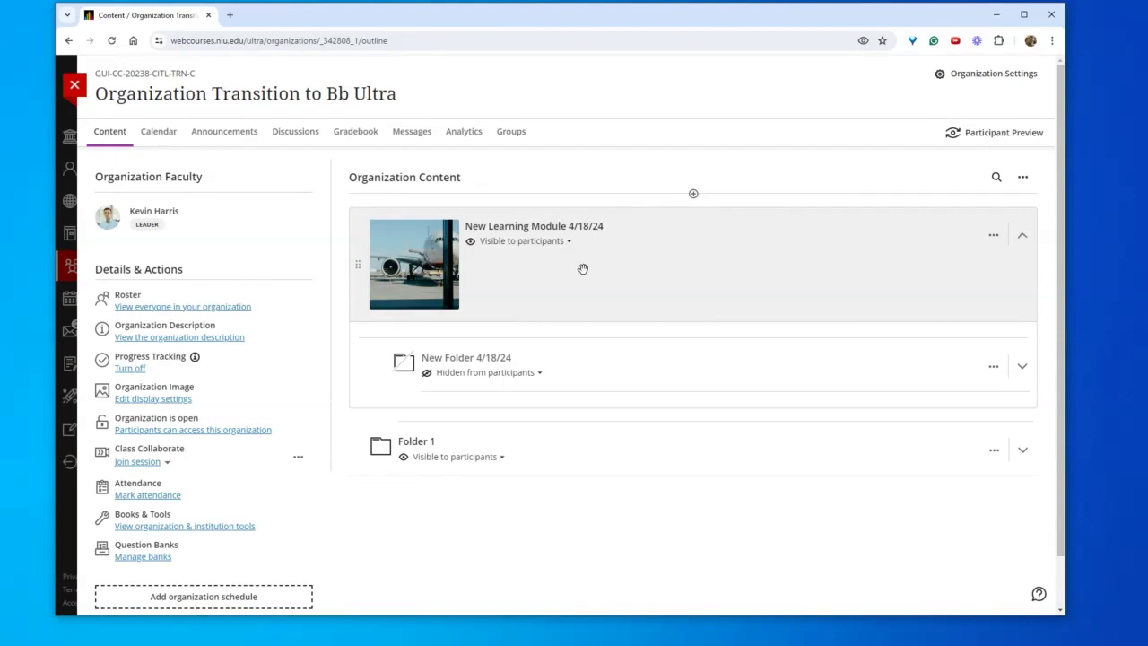
{"action": "left_click", "coordinate": [494, 360]}
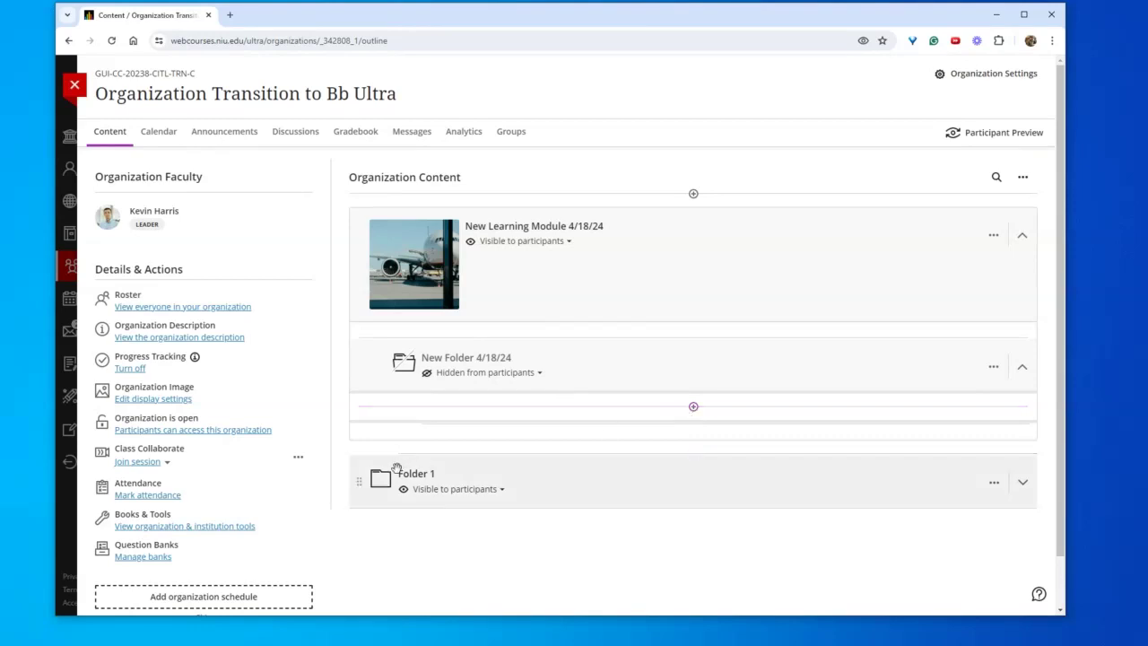
{"action": "left_click_drag", "start_coordinate": [382, 472], "coordinate": [389, 428]}
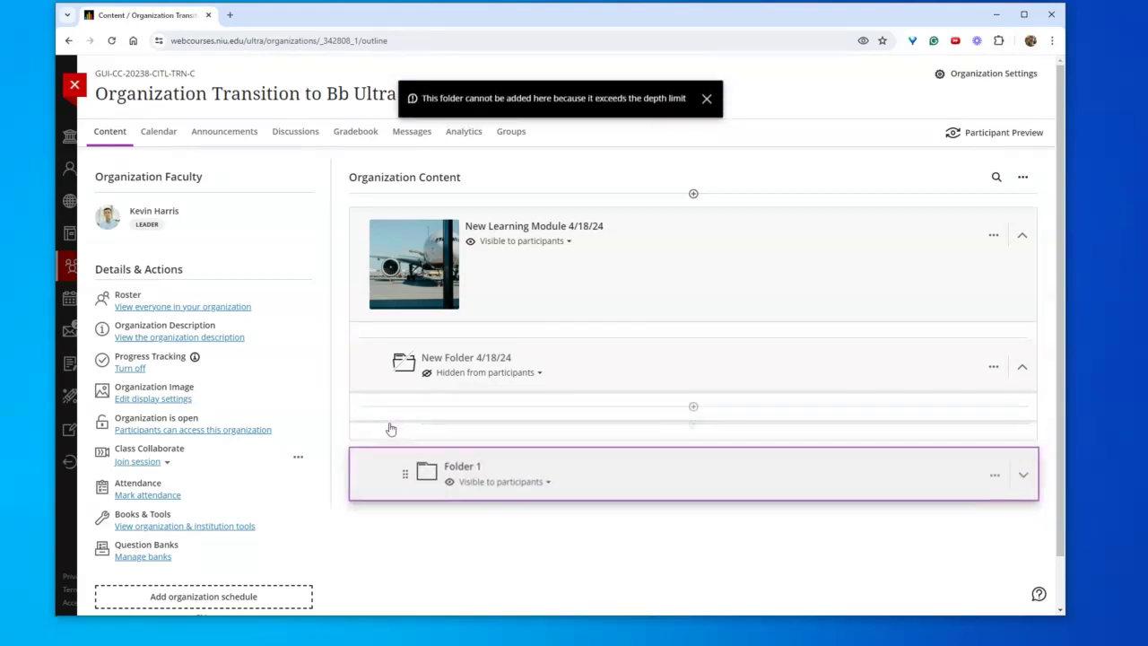
{"action": "left_click_drag", "start_coordinate": [358, 480], "coordinate": [364, 435]}
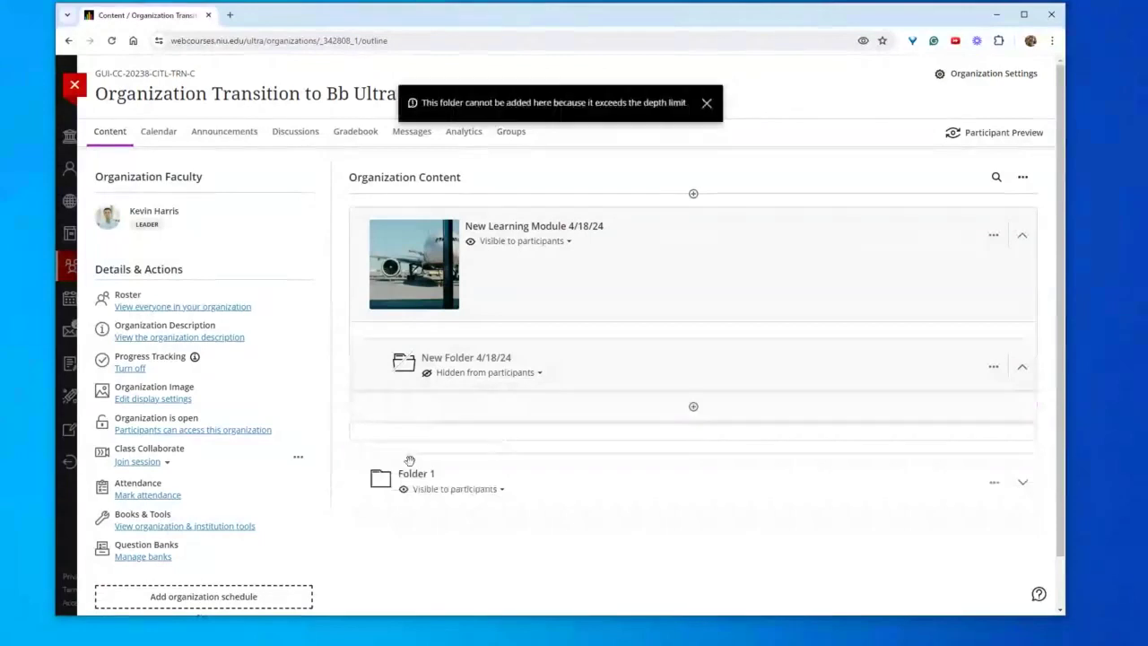
Move Folder 1 directly into New Learning Module 4/18/24 above New Folder 4/18/24, and expand it to review its items
{"action": "left_click", "coordinate": [532, 297]}
{"action": "left_click", "coordinate": [531, 297]}
{"action": "left_click_drag", "start_coordinate": [363, 430], "coordinate": [369, 359]}
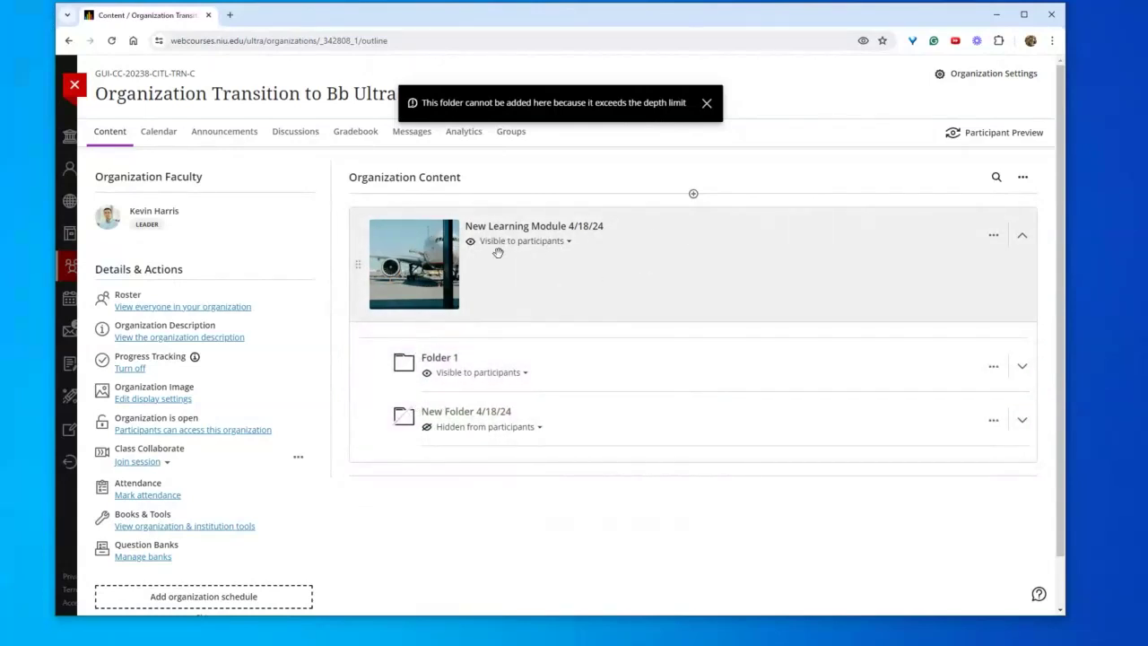
{"action": "left_click", "coordinate": [476, 363]}
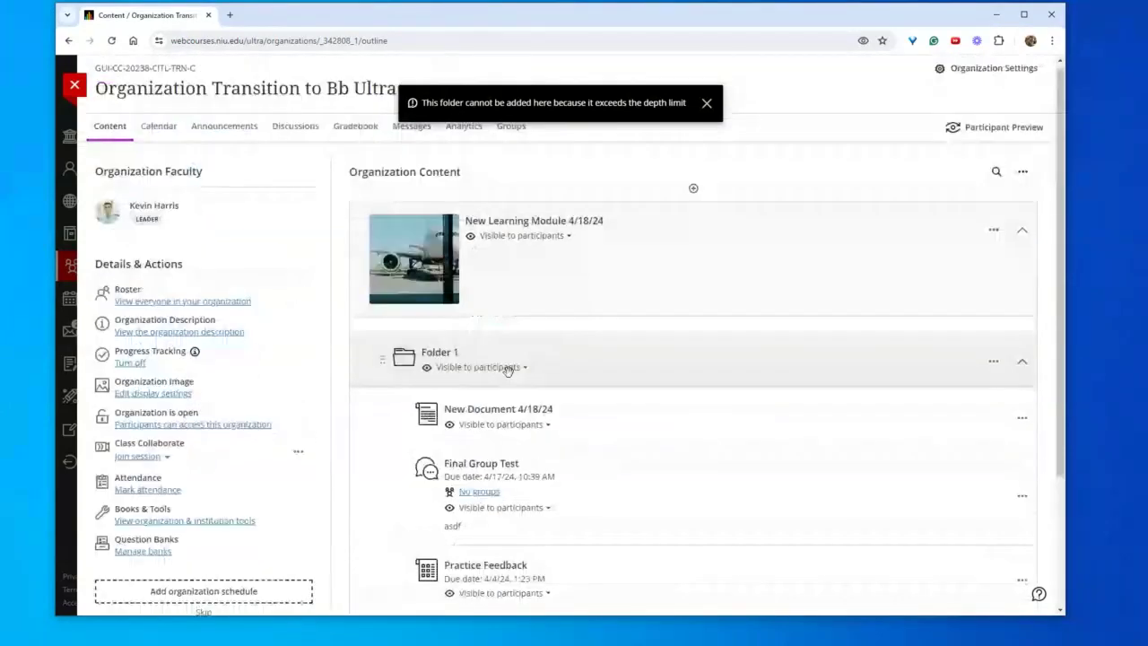
{"action": "scroll", "coordinate": [508, 370], "scroll_direction": "down", "scroll_amount": 1}
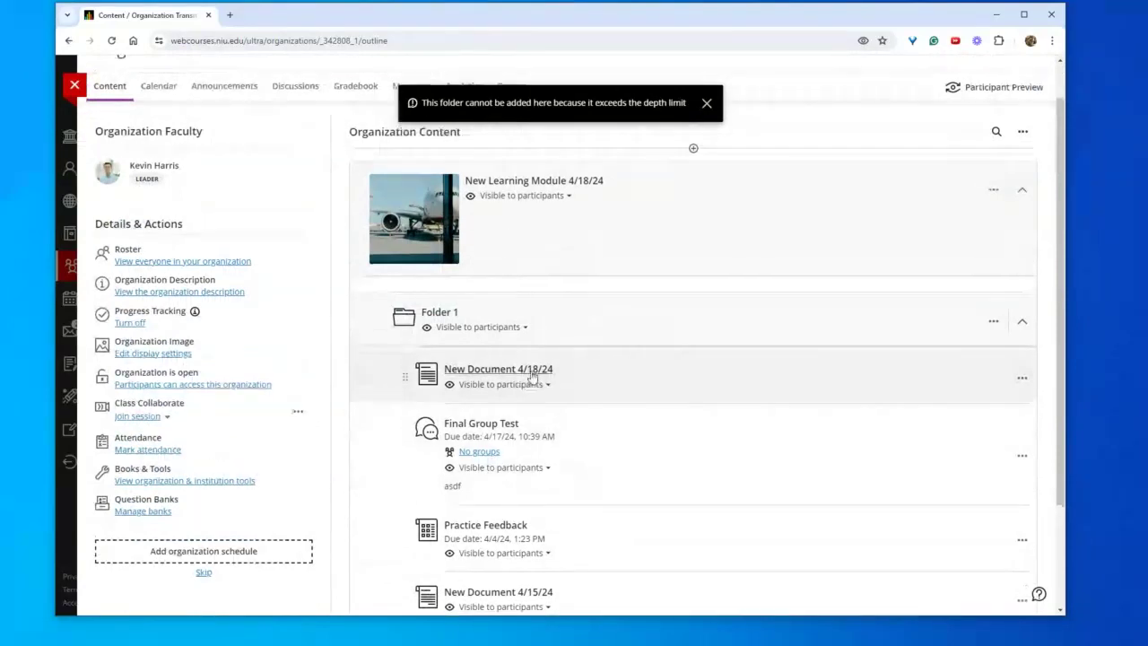
{"action": "scroll", "coordinate": [654, 575], "scroll_direction": "down", "scroll_amount": 3}
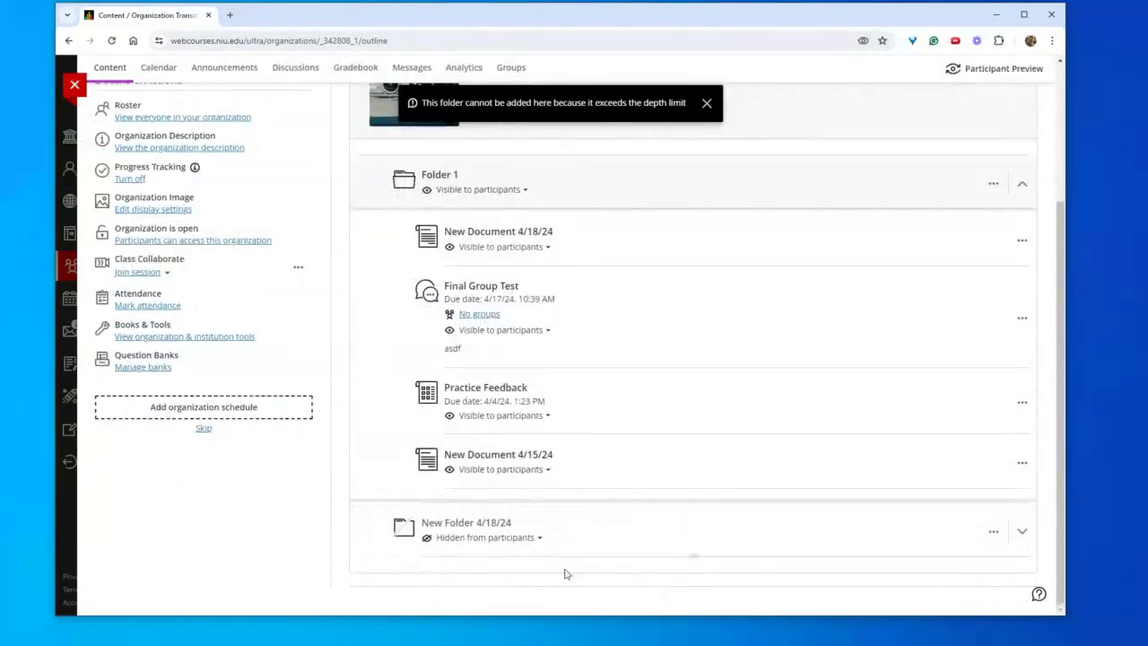
View the add-content options below the module and inside Folder 1, as well as the overall organization content options
{"action": "left_click", "coordinate": [609, 591]}
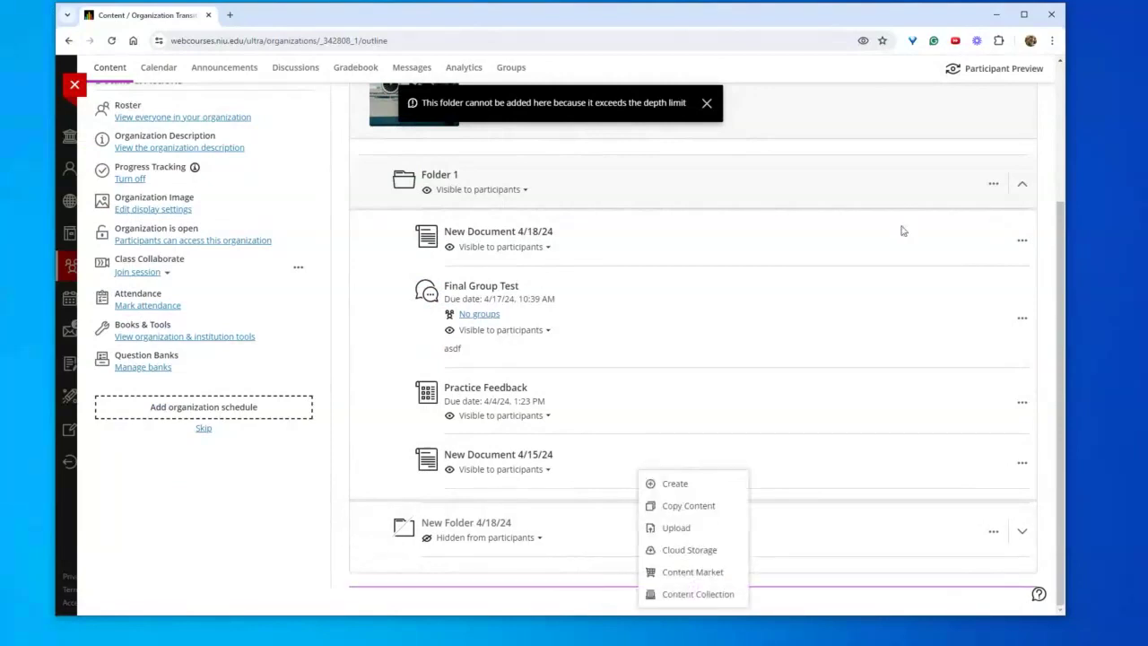
{"action": "left_click", "coordinate": [976, 149]}
{"action": "scroll", "coordinate": [981, 161], "scroll_direction": "up", "scroll_amount": 2}
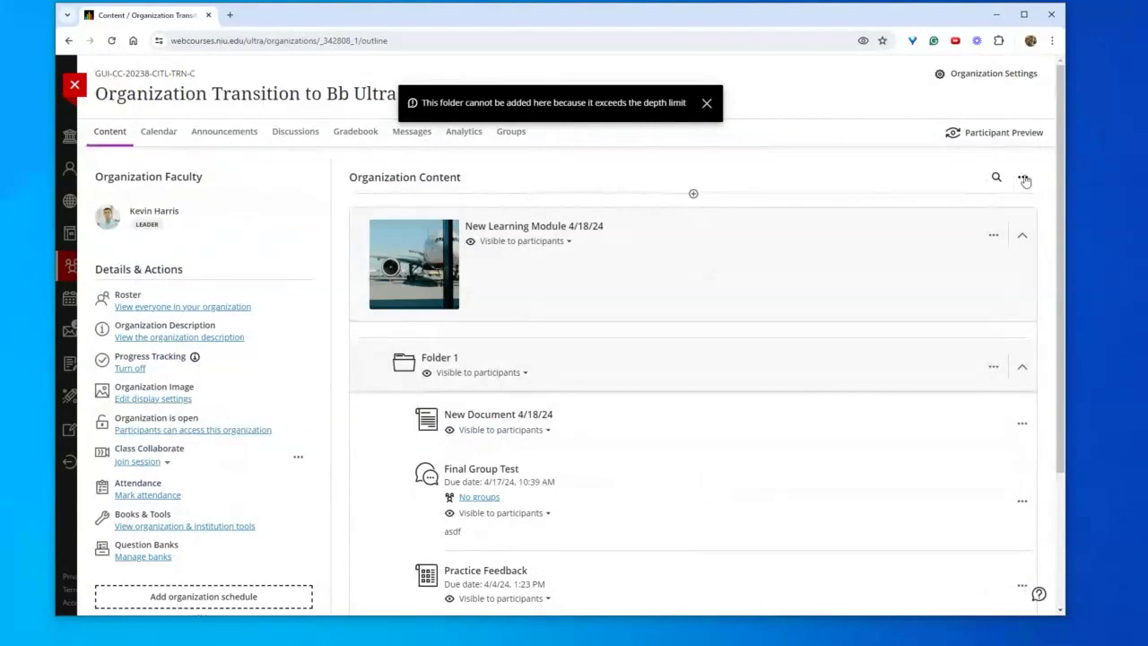
{"action": "left_click", "coordinate": [1022, 179]}
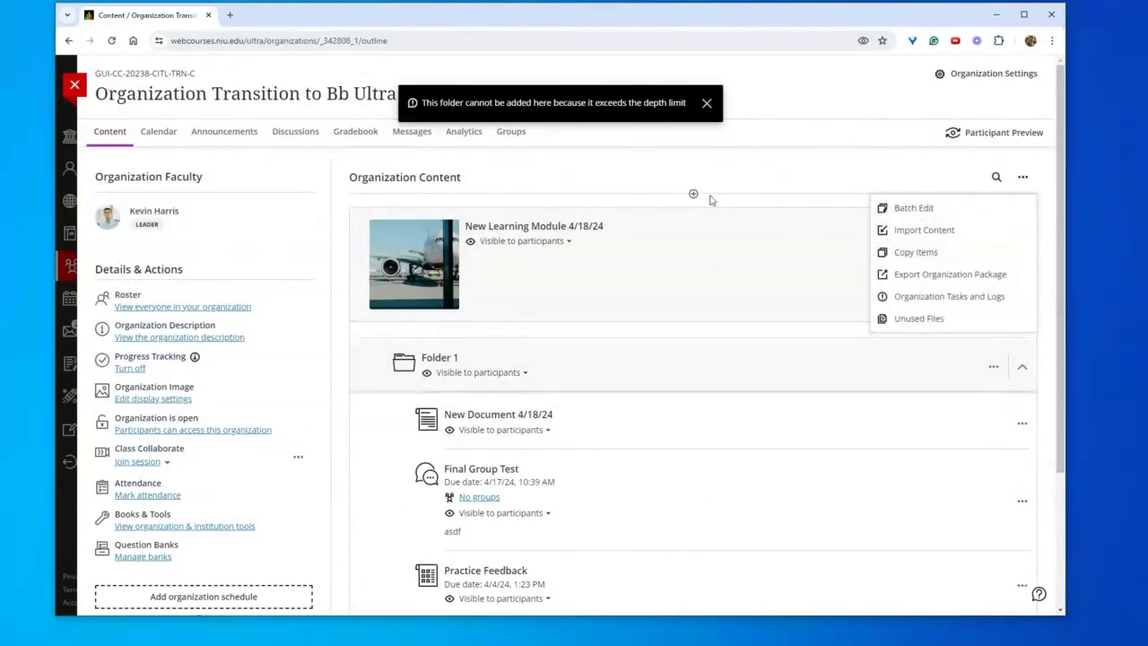
{"action": "left_click", "coordinate": [692, 205]}
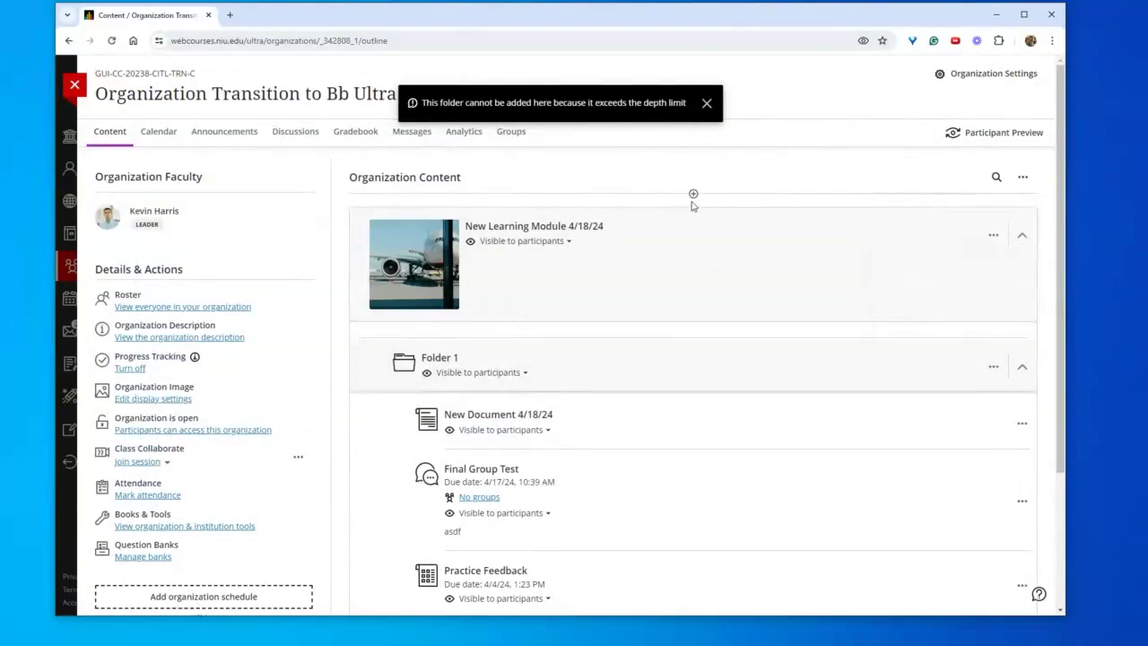
{"action": "left_click", "coordinate": [694, 449]}
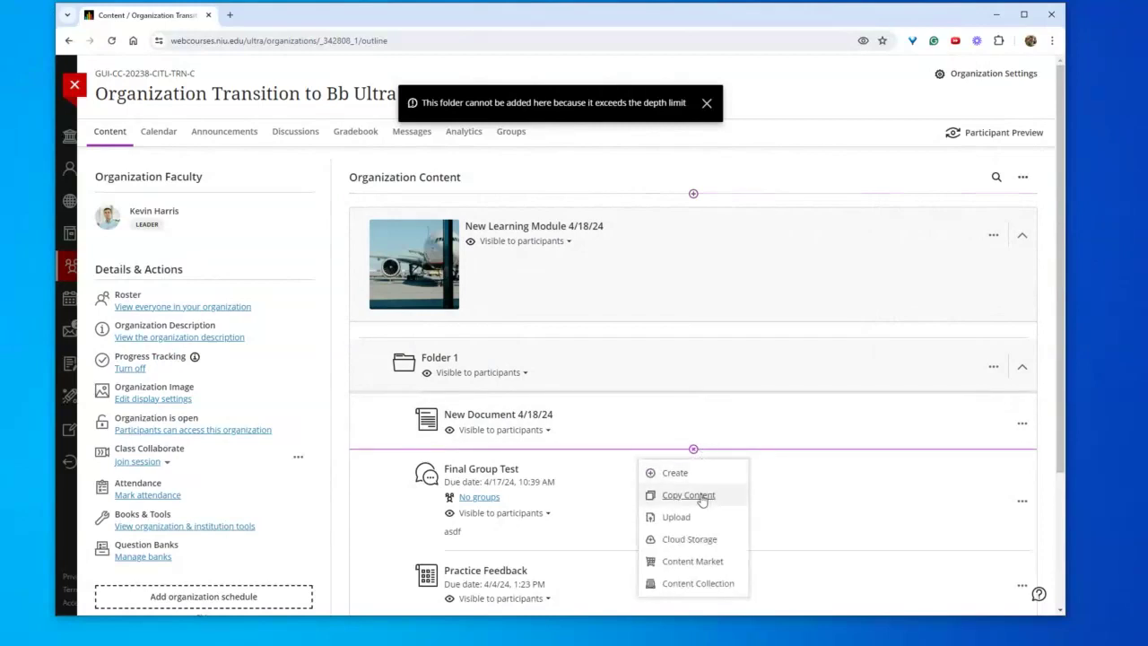
Copy the Test discussion from the content of the MTM 12/12 course into Folder 1, directly below New Document 4/18/24
{"action": "left_click", "coordinate": [701, 499]}
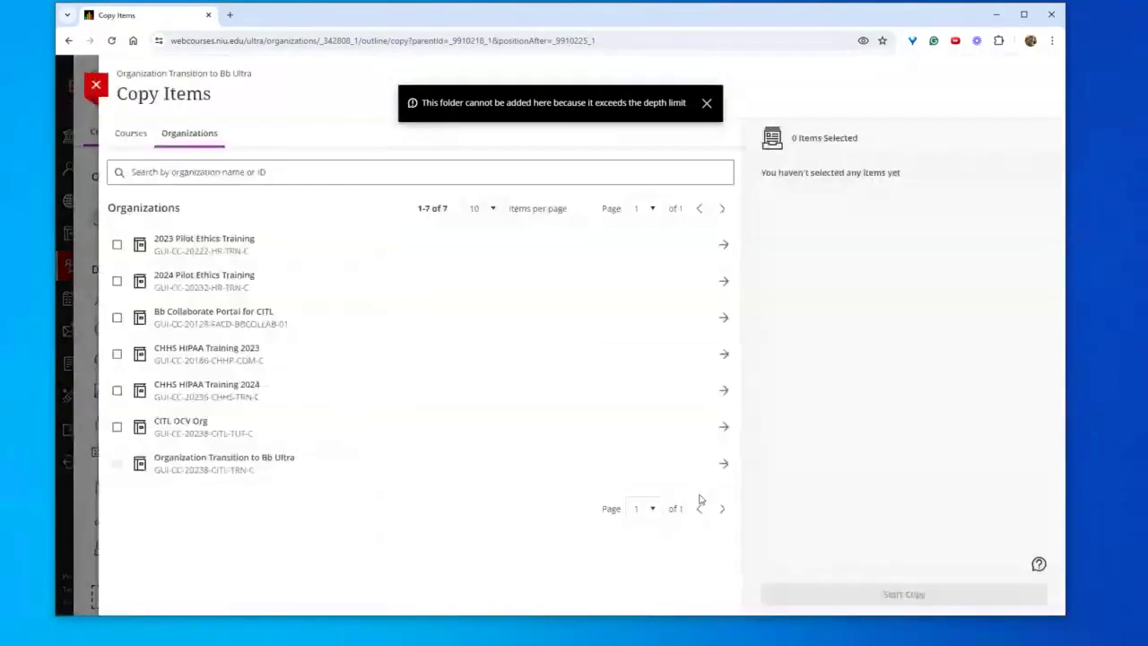
{"action": "left_click", "coordinate": [131, 135]}
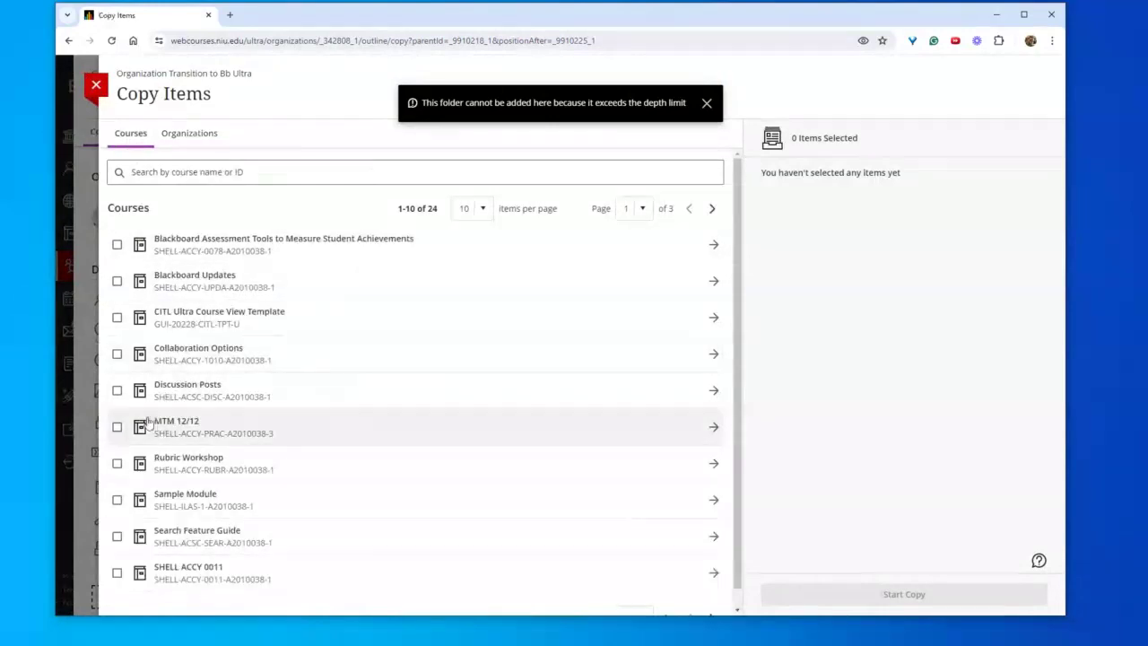
{"action": "left_click", "coordinate": [118, 427]}
{"action": "left_click", "coordinate": [117, 427]}
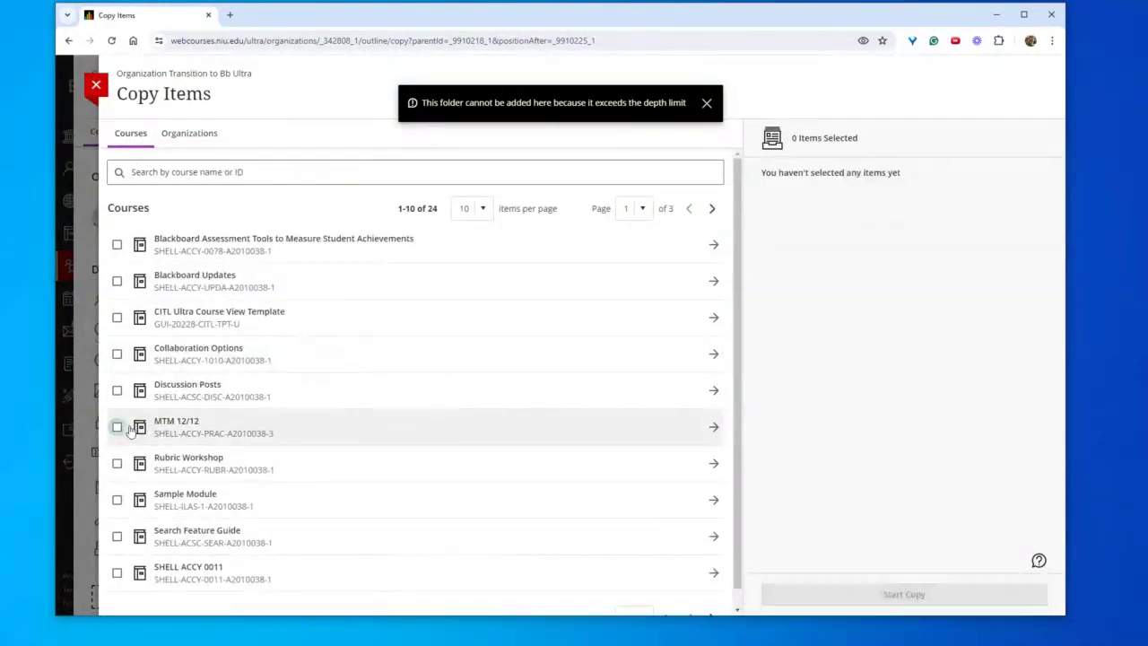
{"action": "left_click", "coordinate": [714, 428]}
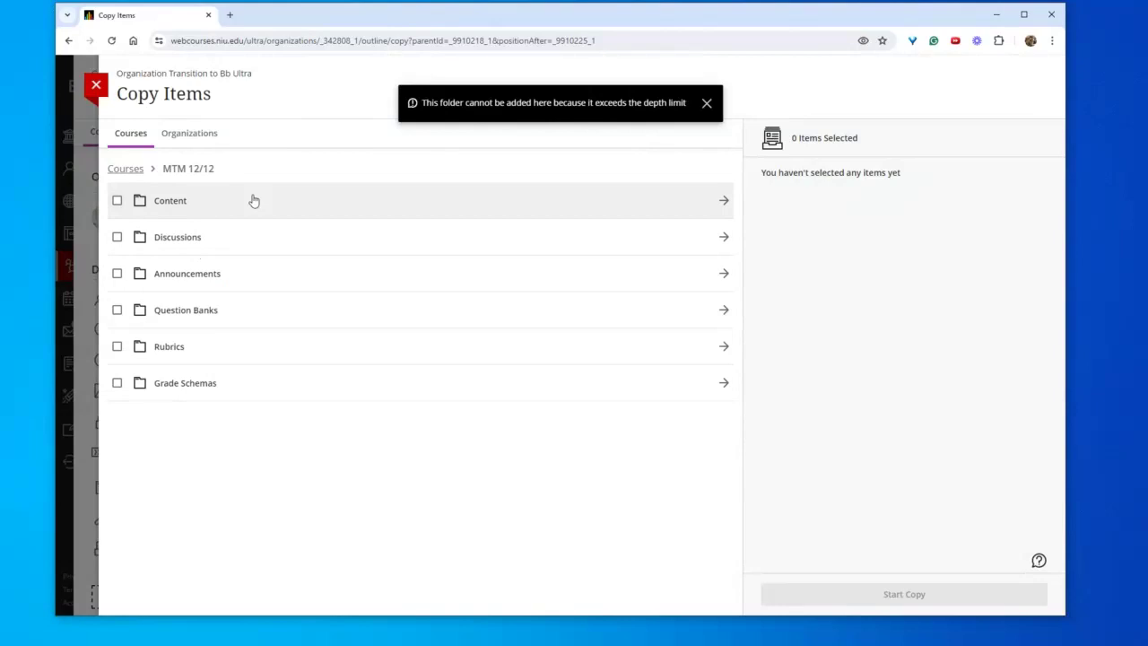
{"action": "left_click", "coordinate": [724, 200]}
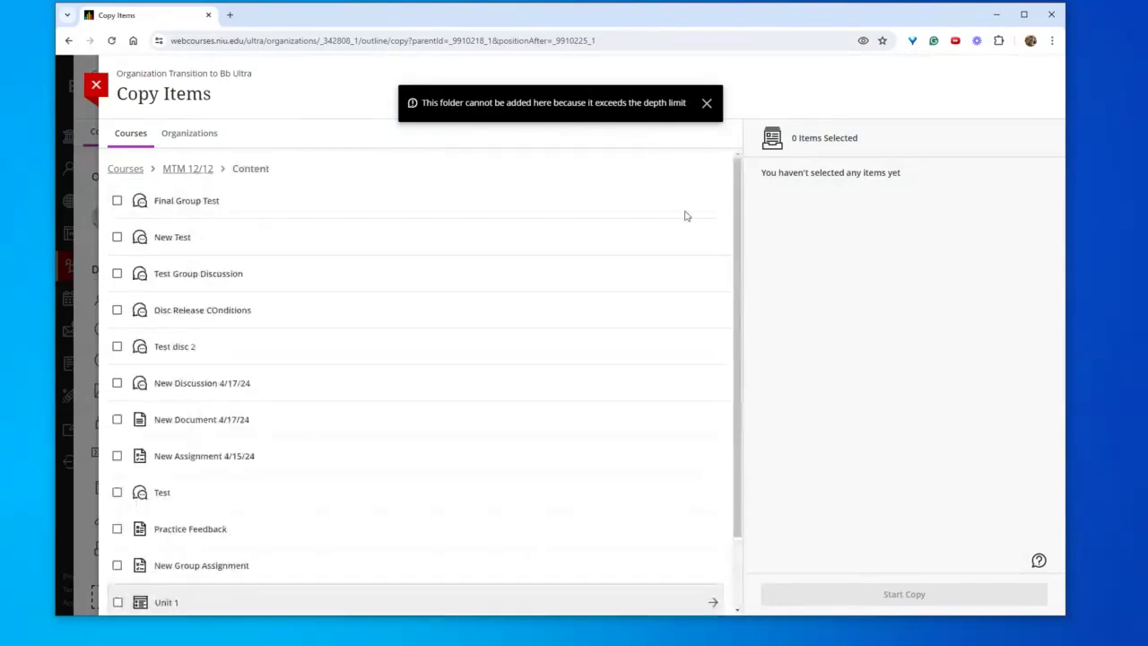
{"action": "scroll", "coordinate": [425, 333], "scroll_direction": "down", "scroll_amount": 2}
{"action": "left_click", "coordinate": [117, 408]}
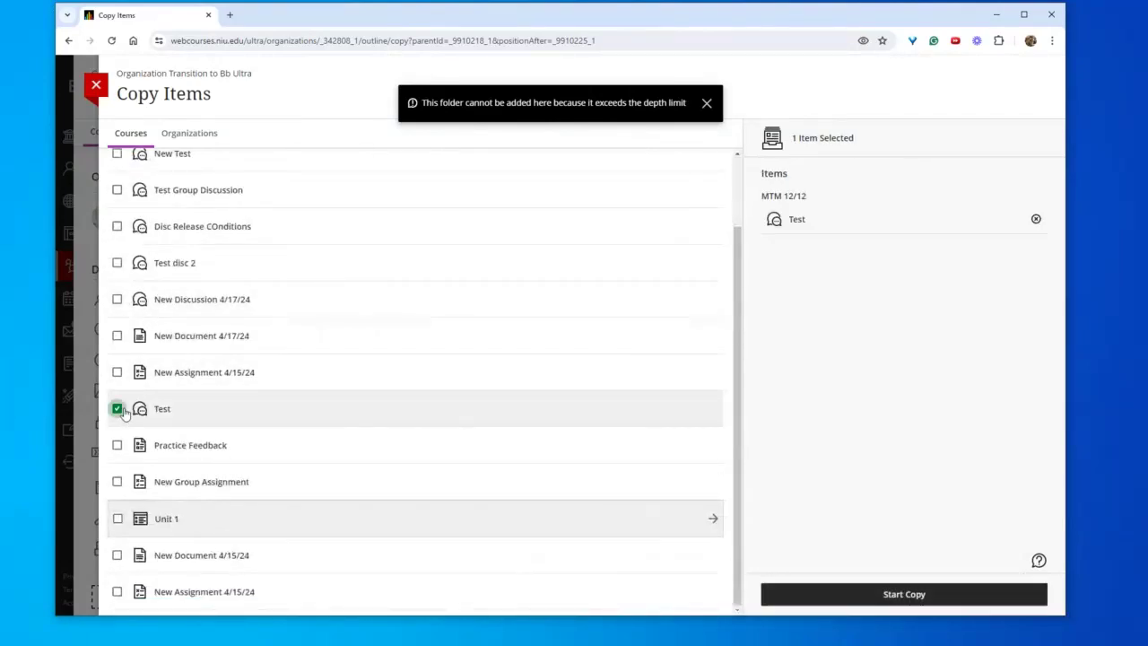
{"action": "left_click", "coordinate": [906, 592]}
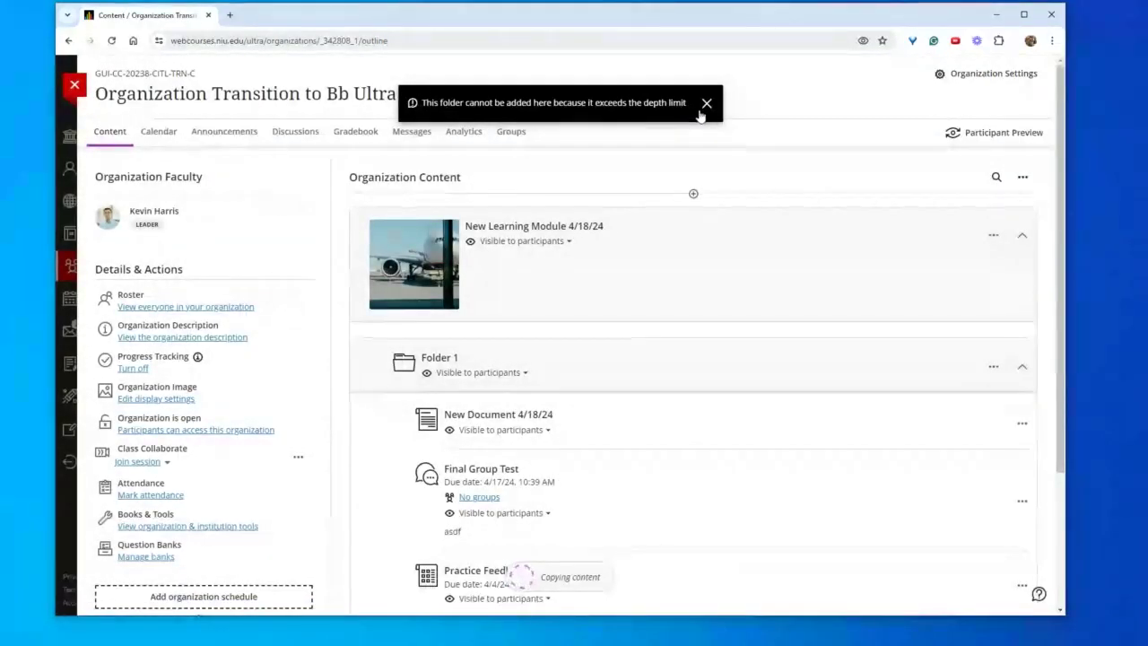
Dismiss the depth-limit message, reload the organization page, and expand New Learning Module 4/18/24 and Folder 1 to check for the copied discussion
{"action": "left_click", "coordinate": [707, 103]}
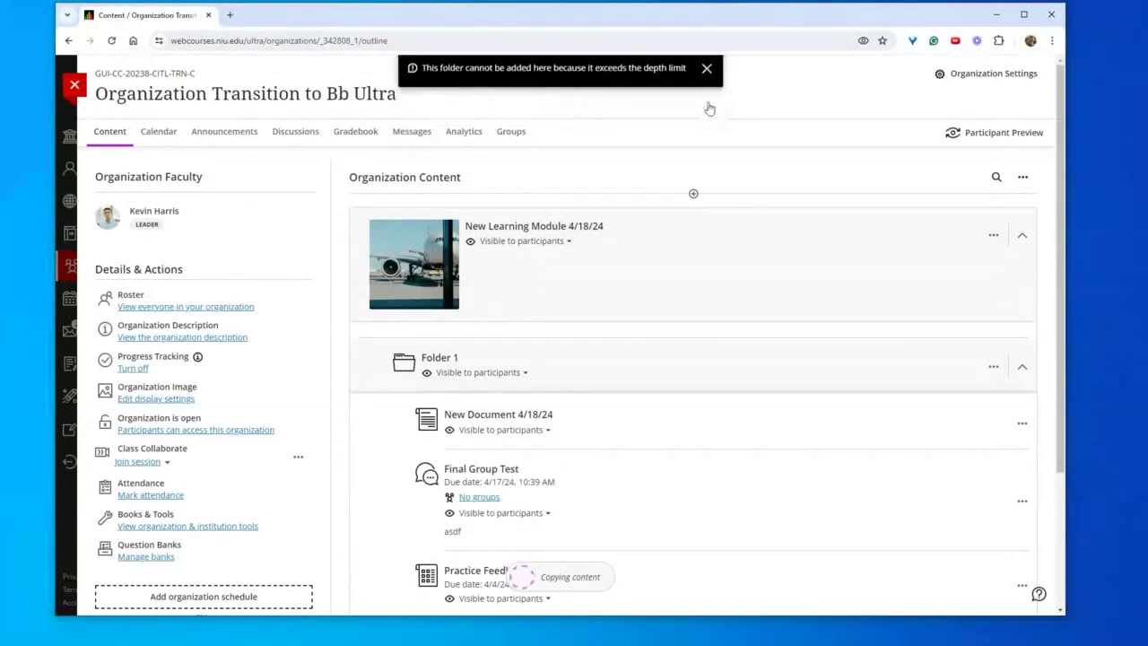
{"action": "left_click", "coordinate": [419, 41]}
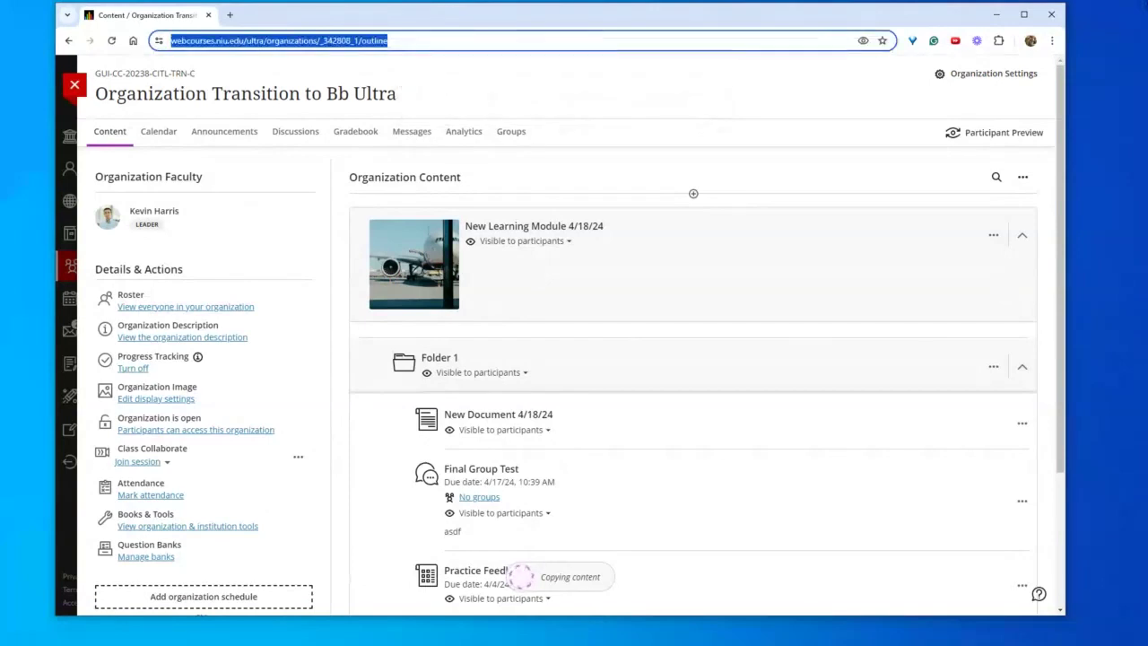
{"action": "key", "text": "Return"}
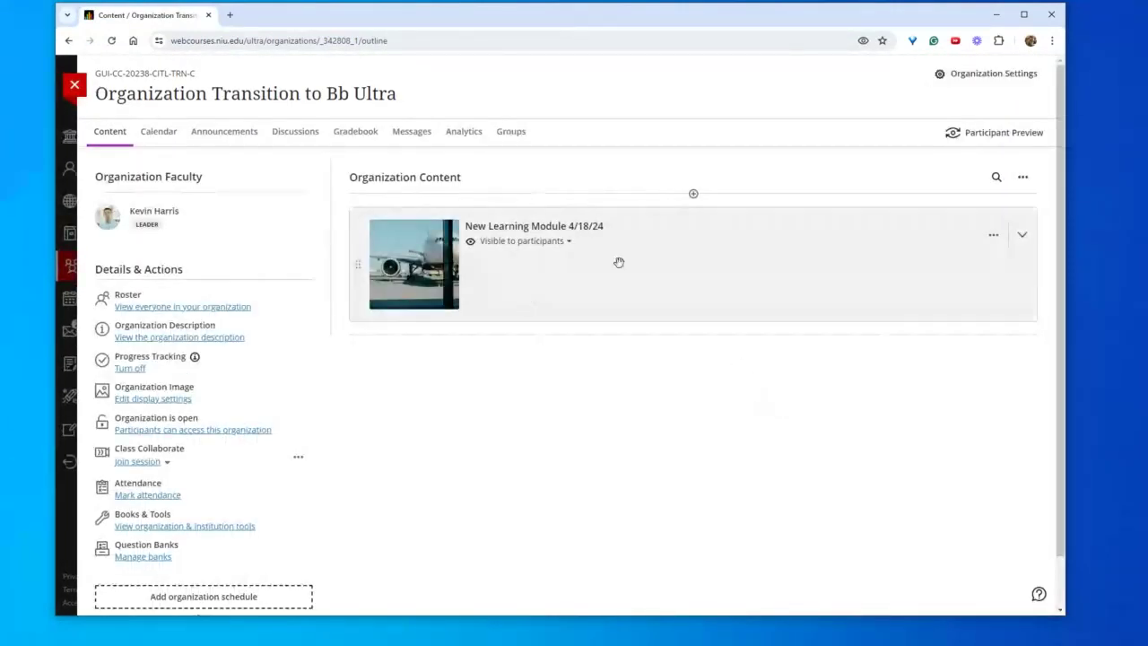
{"action": "left_click", "coordinate": [718, 272]}
{"action": "left_click", "coordinate": [627, 358]}
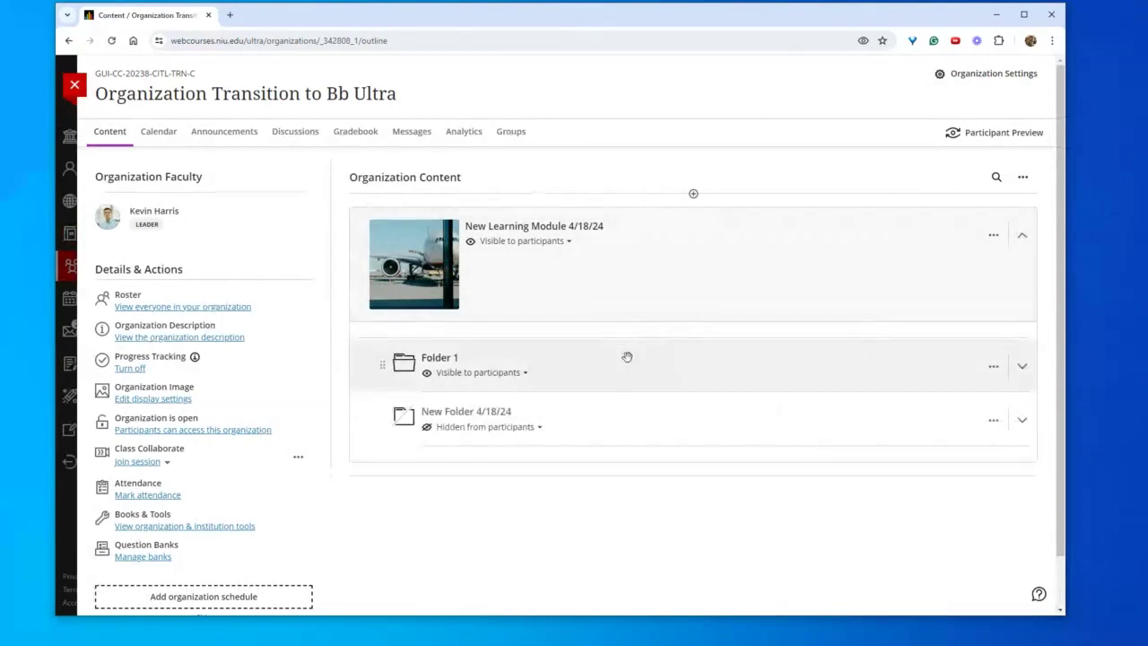
{"action": "scroll", "coordinate": [627, 357], "scroll_direction": "down", "scroll_amount": 2}
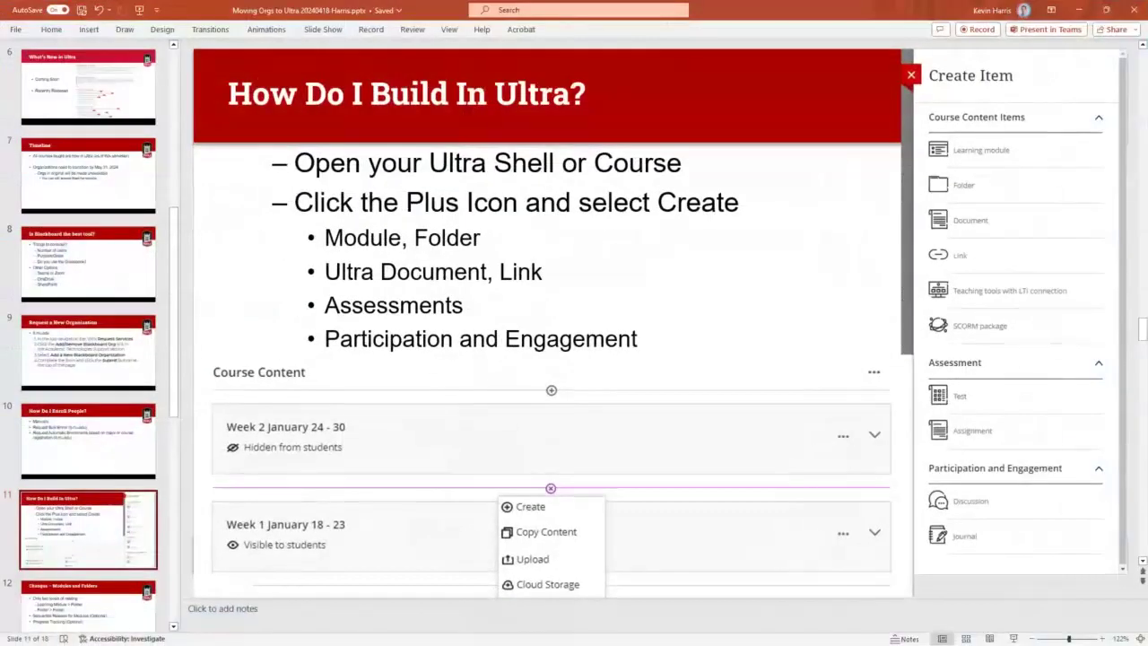
Switch to the PowerPoint presentation and view slide 12 on module and folder changes and slide 13 on organization migration recommendations
{"action": "scroll", "coordinate": [184, 481], "scroll_direction": "down", "scroll_amount": 1}
{"action": "left_click", "coordinate": [96, 581]}
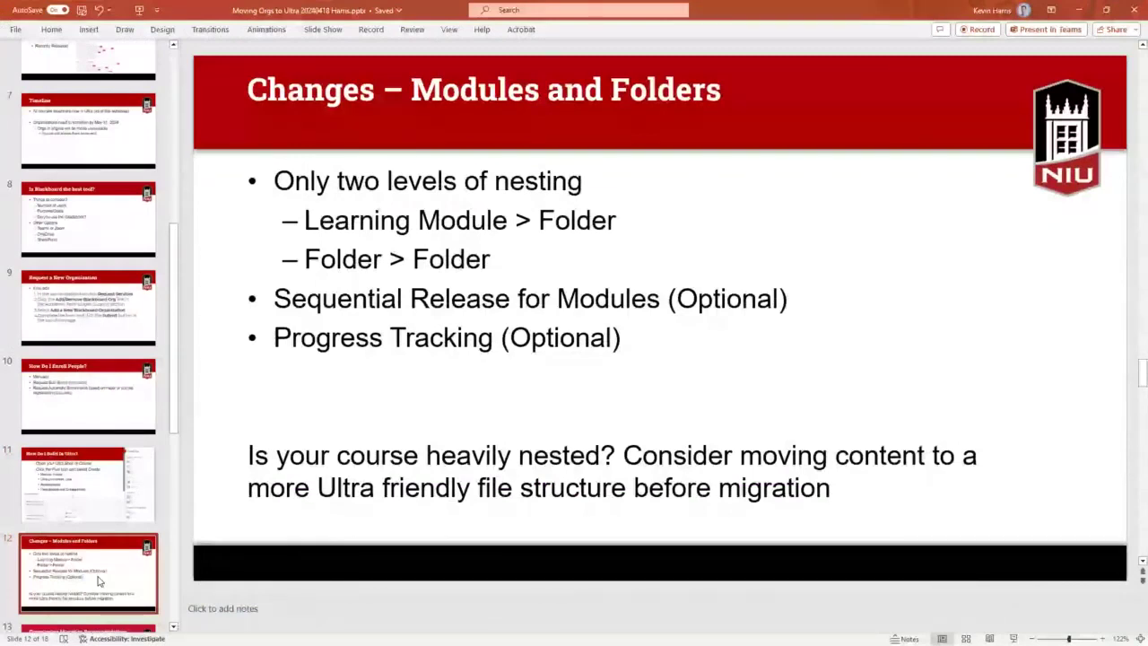
{"action": "scroll", "coordinate": [700, 266], "scroll_direction": "down", "scroll_amount": 1}
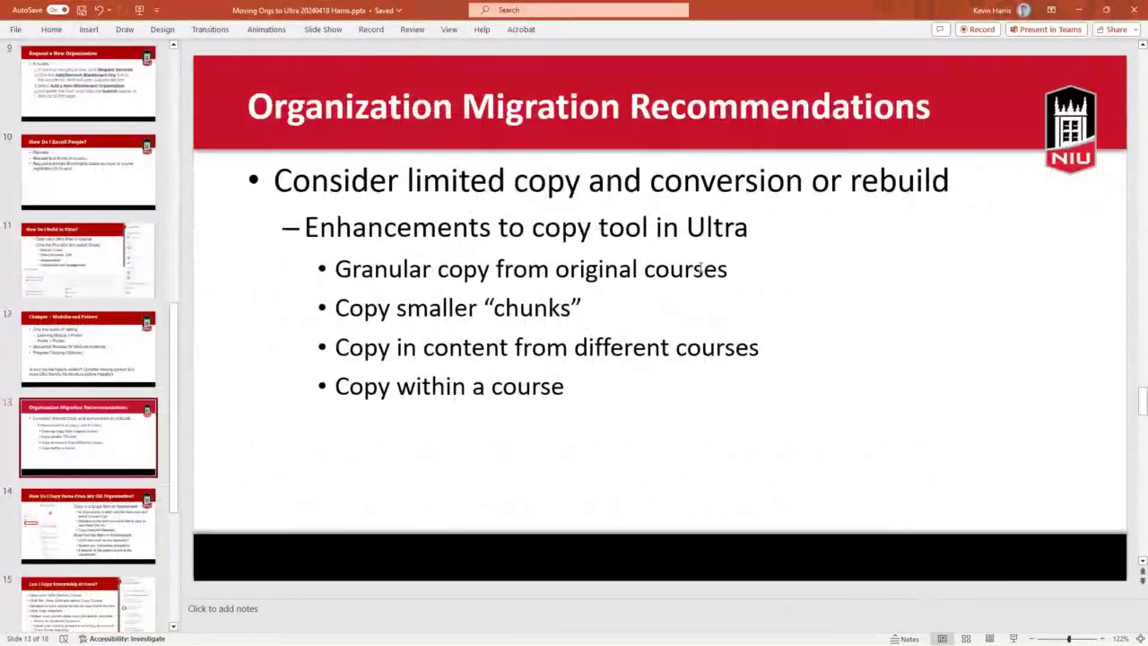